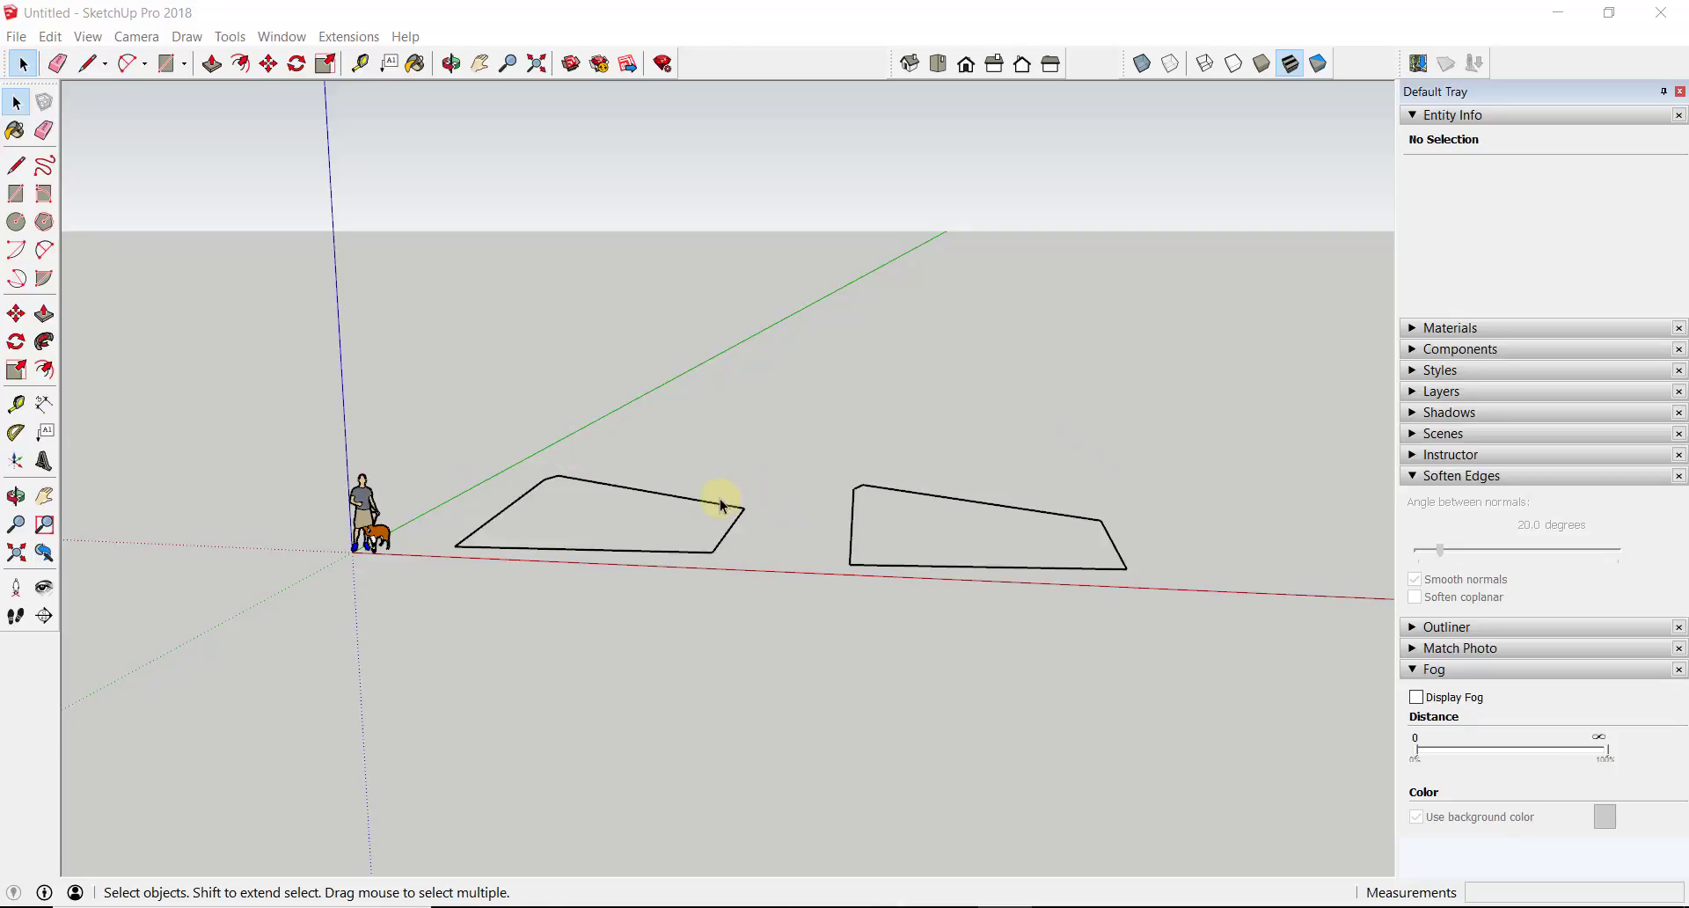
Step: Draw a triangular face from three connected lines on the ground in front of the outline nearest the origin
middle_drag(626, 500, 642, 533)
scroll(519, 660, up, 2)
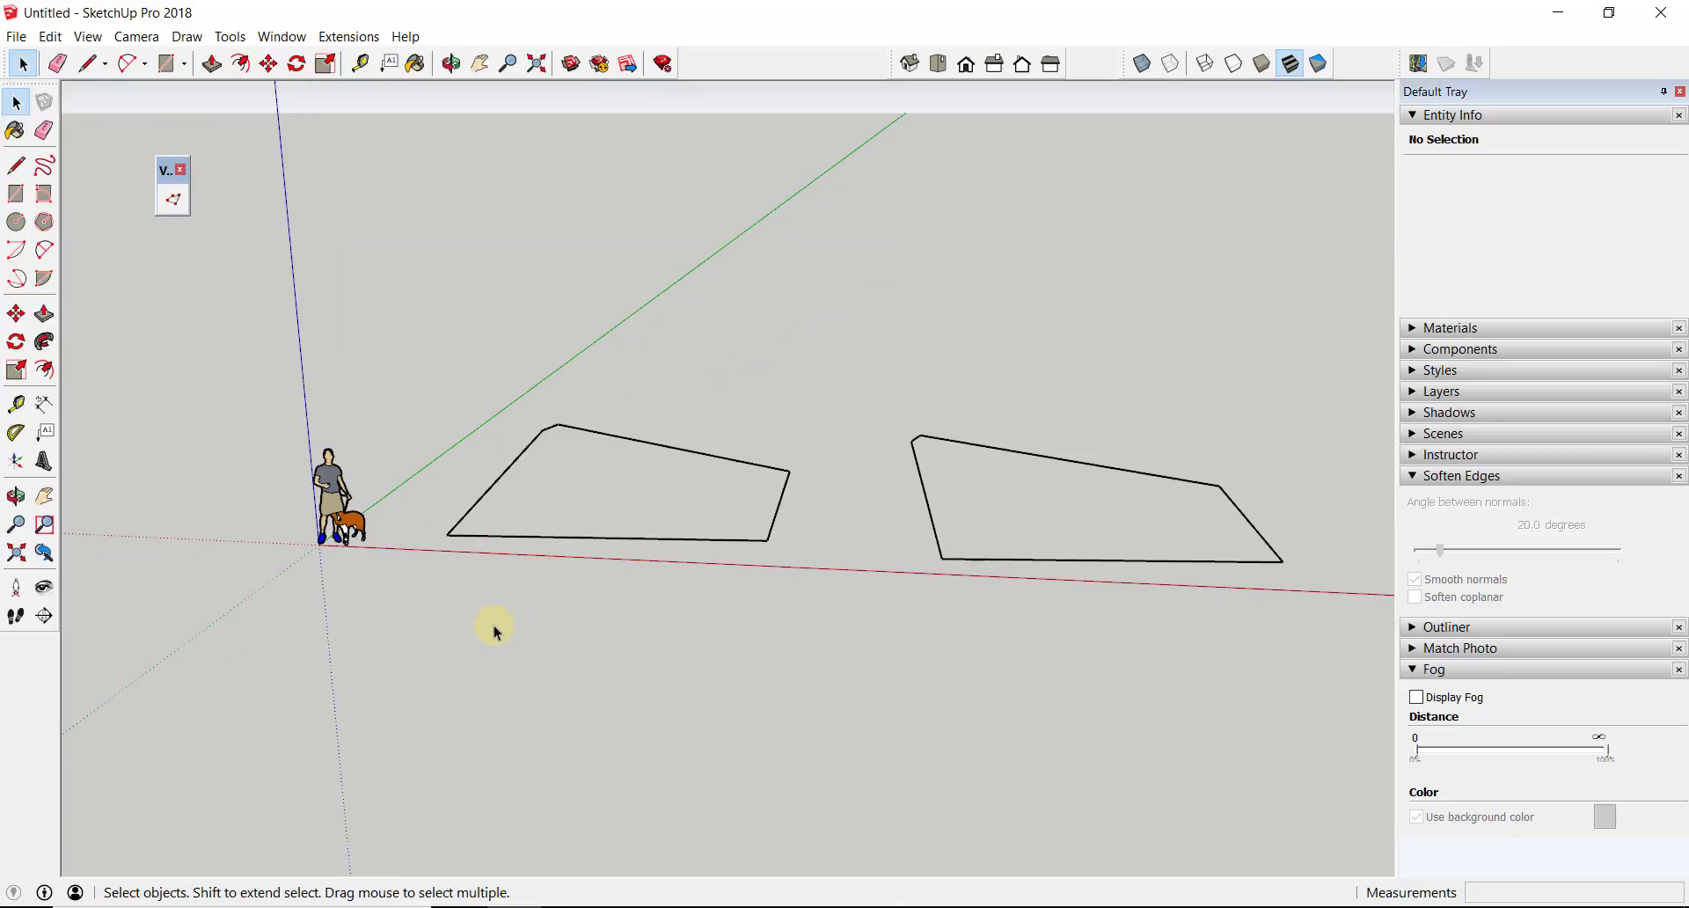
key(l)
click(430, 584)
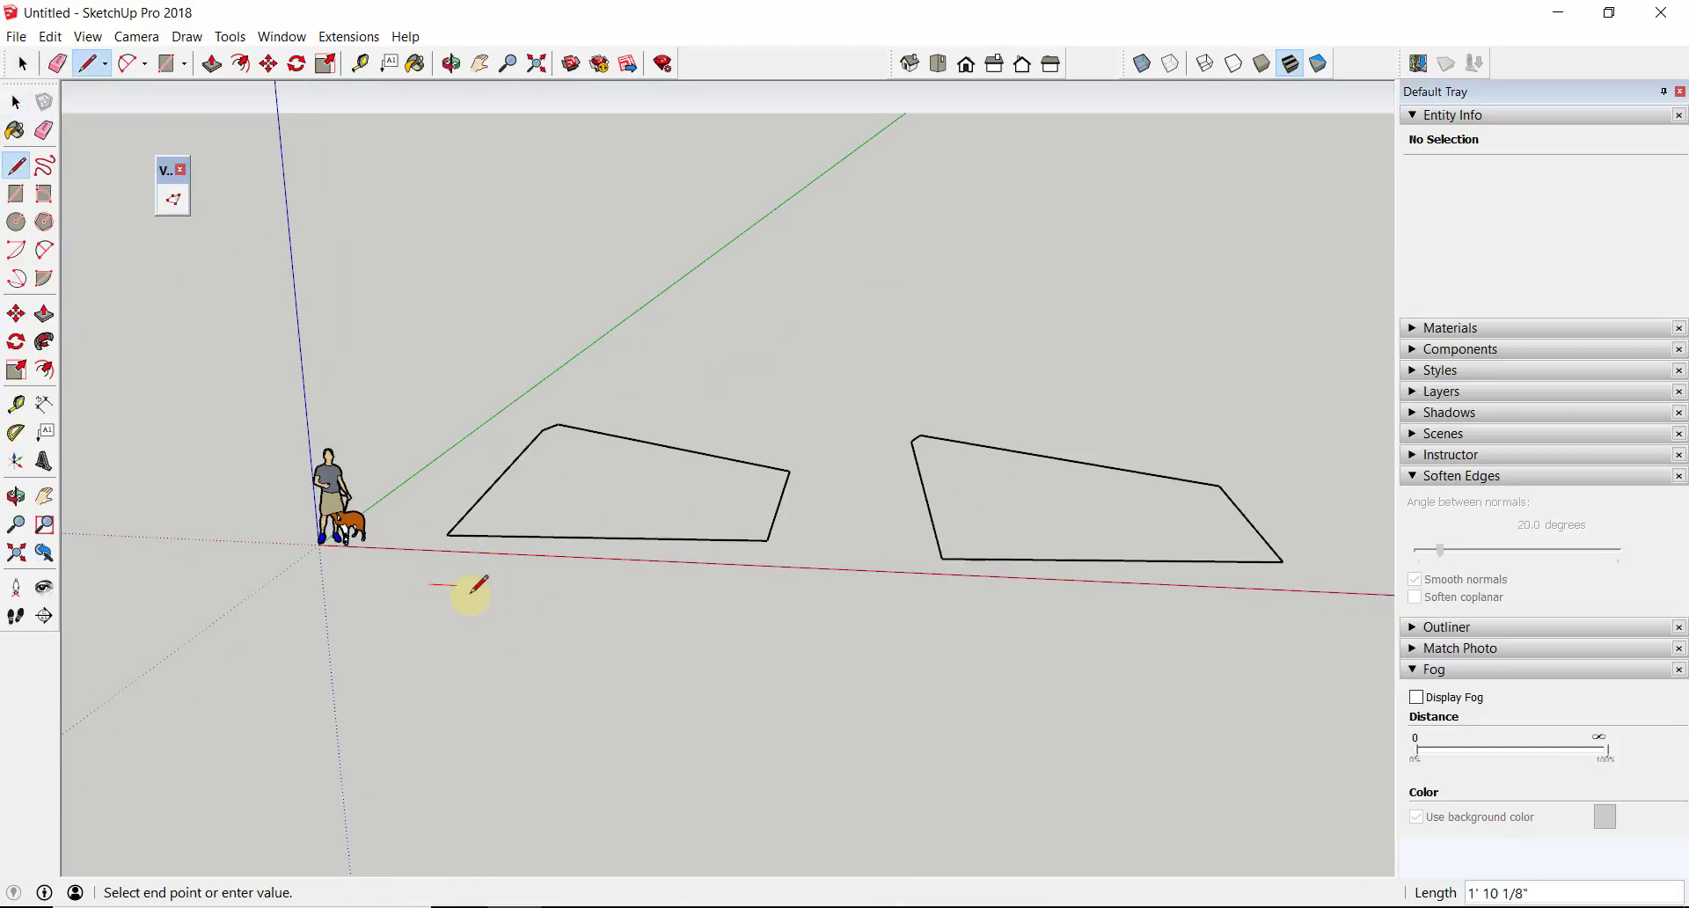
click(583, 591)
key(Escape)
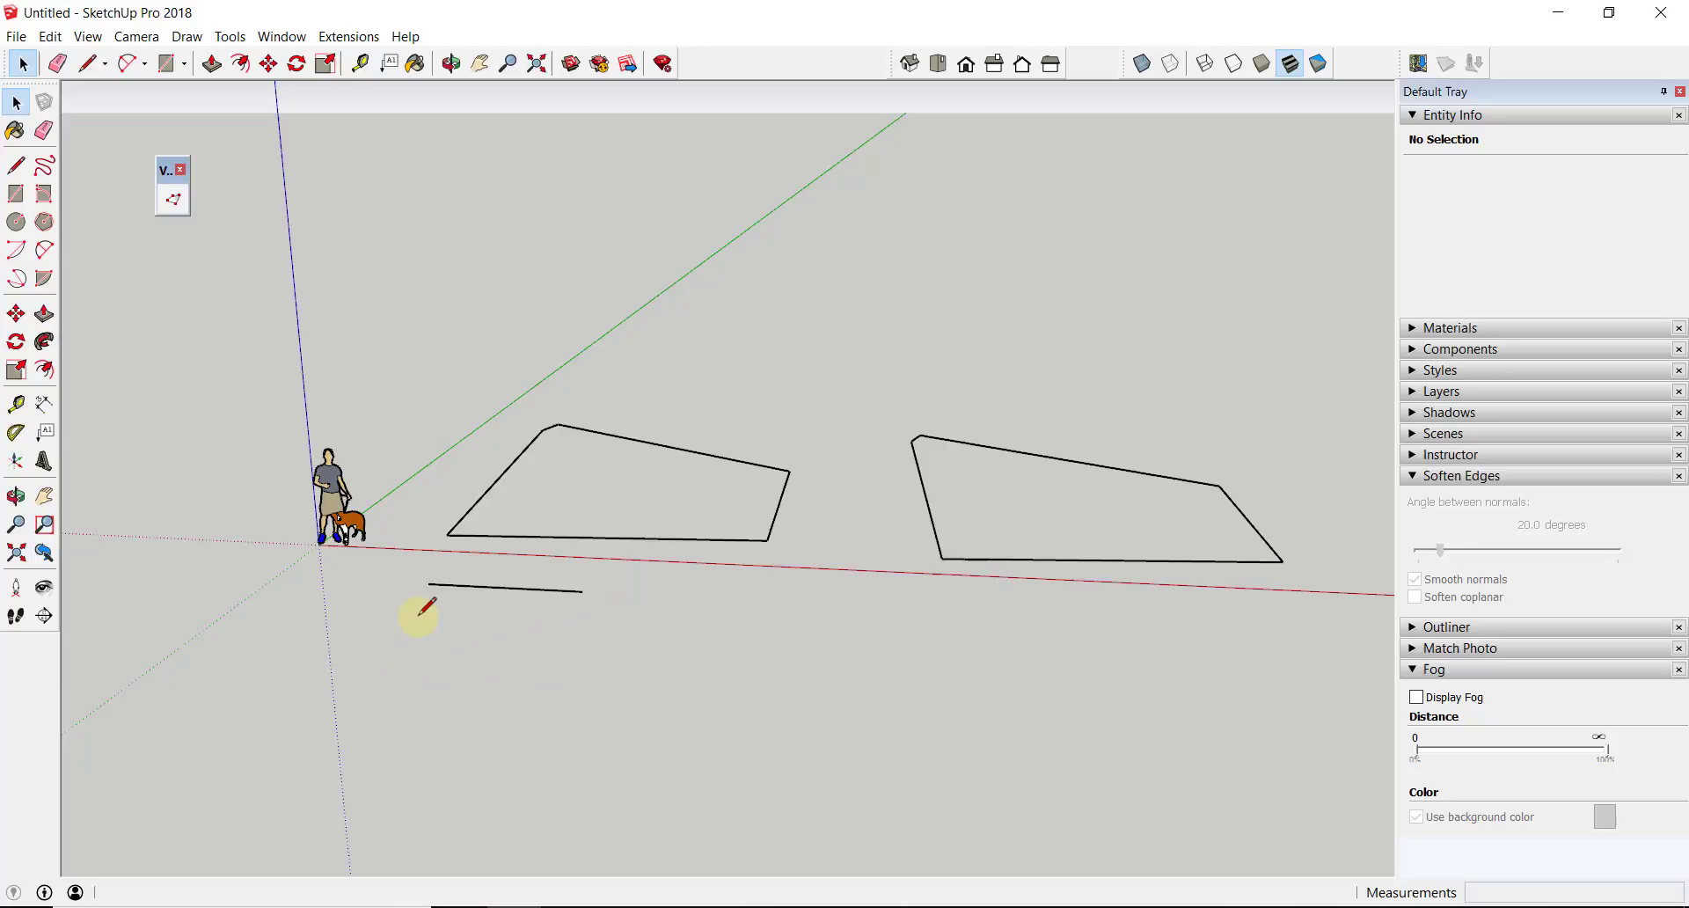
click(429, 583)
click(357, 654)
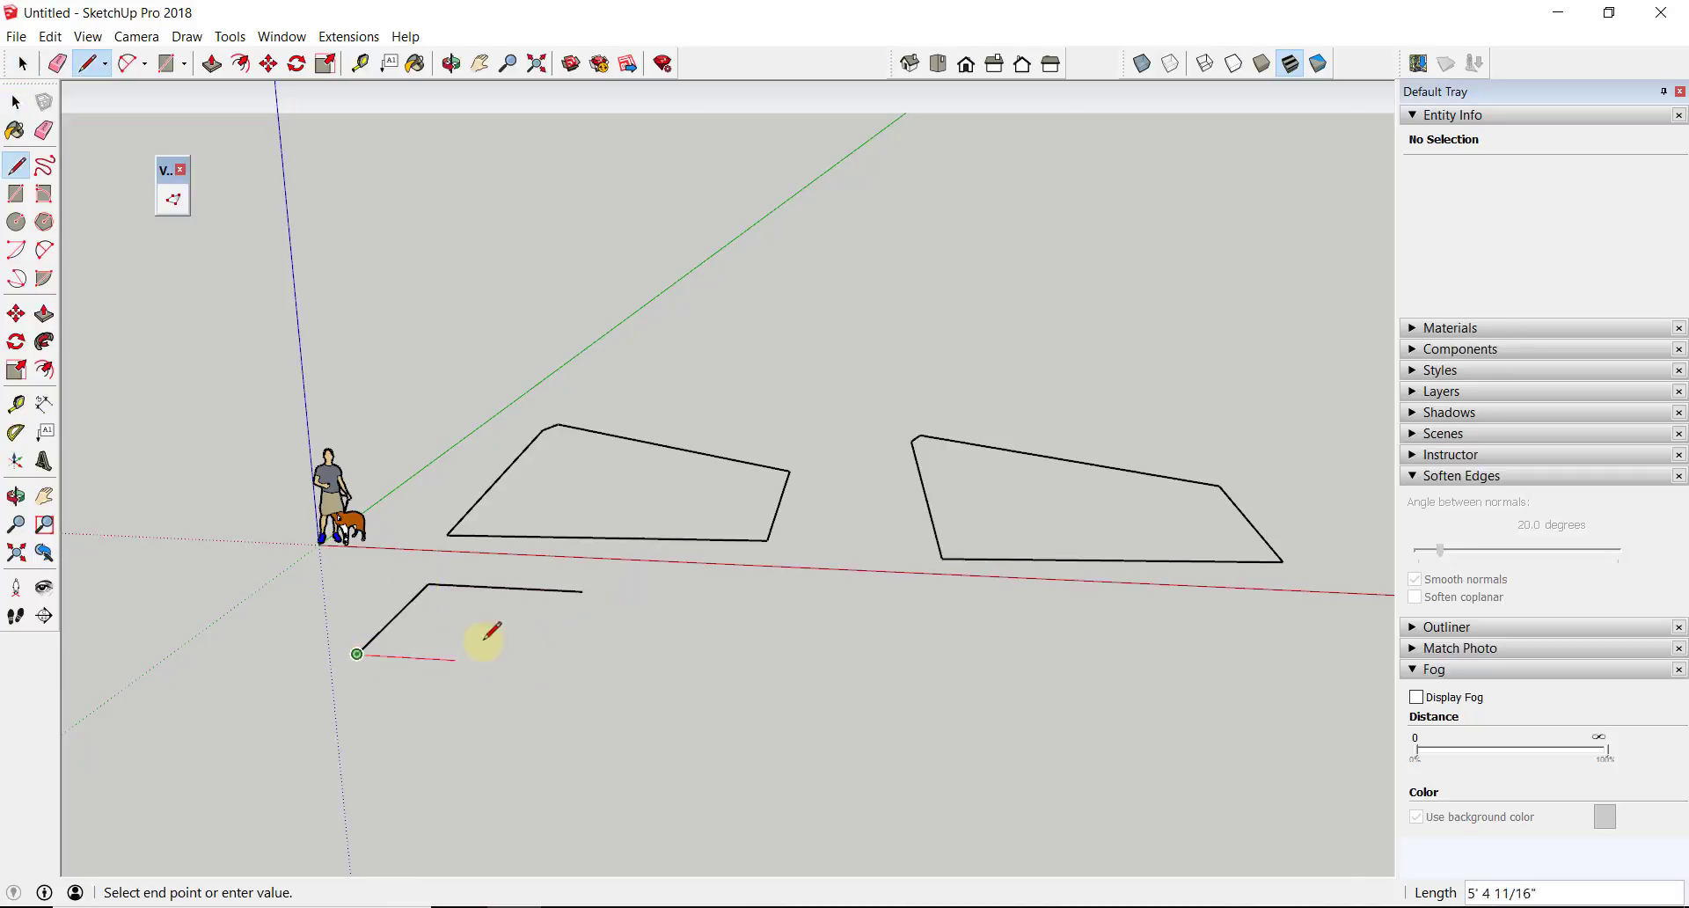
click(582, 590)
key(space)
scroll(490, 599, up, 4)
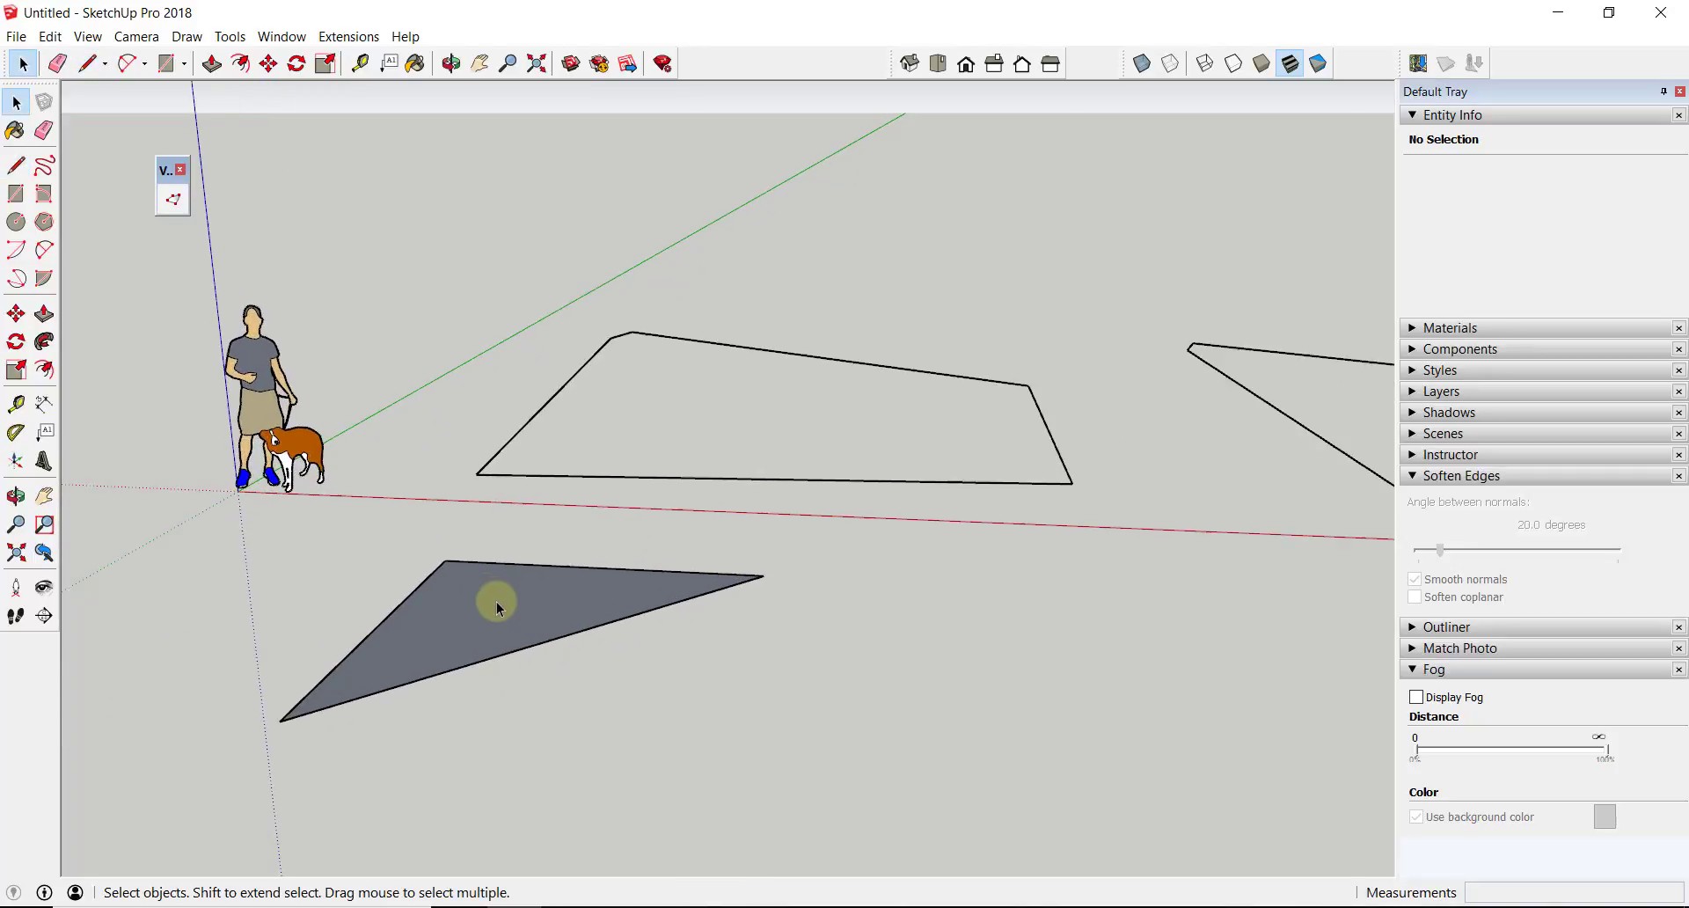
Step: Erase the triangle's front diagonal edge and its side edge, keeping only the back edge
key(e)
click(451, 689)
click(336, 634)
key(space)
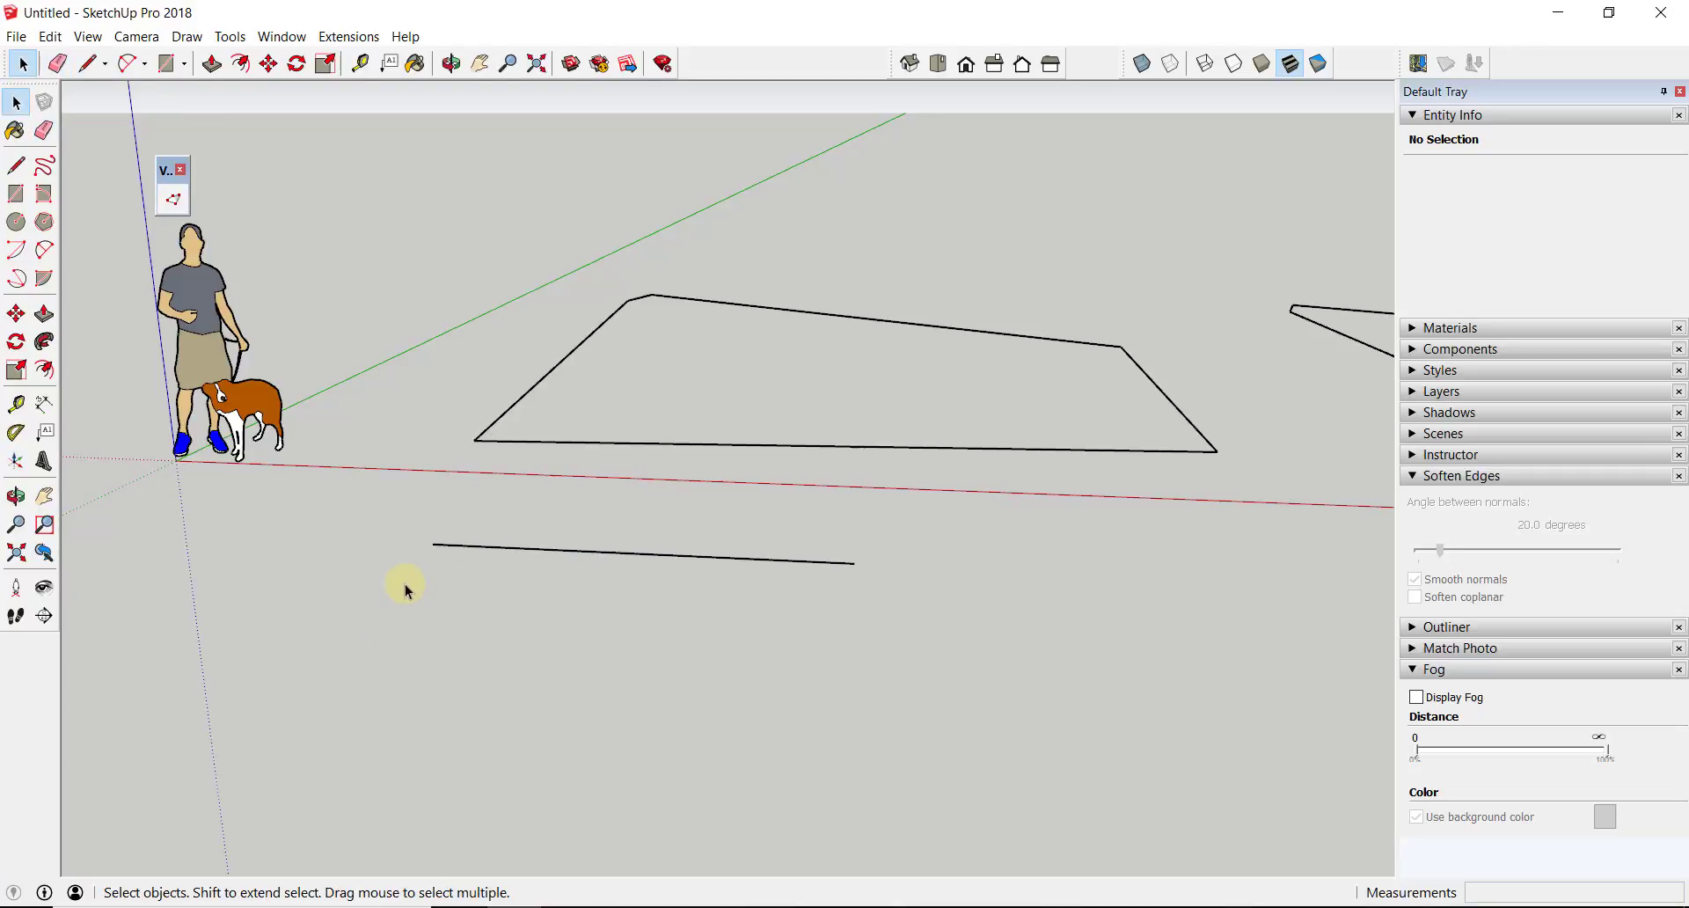
Step: Draw an edge forward from the remaining line's end nearest the origin and add a vertical edge about 5 5/8" high at its far end
key(l)
click(433, 543)
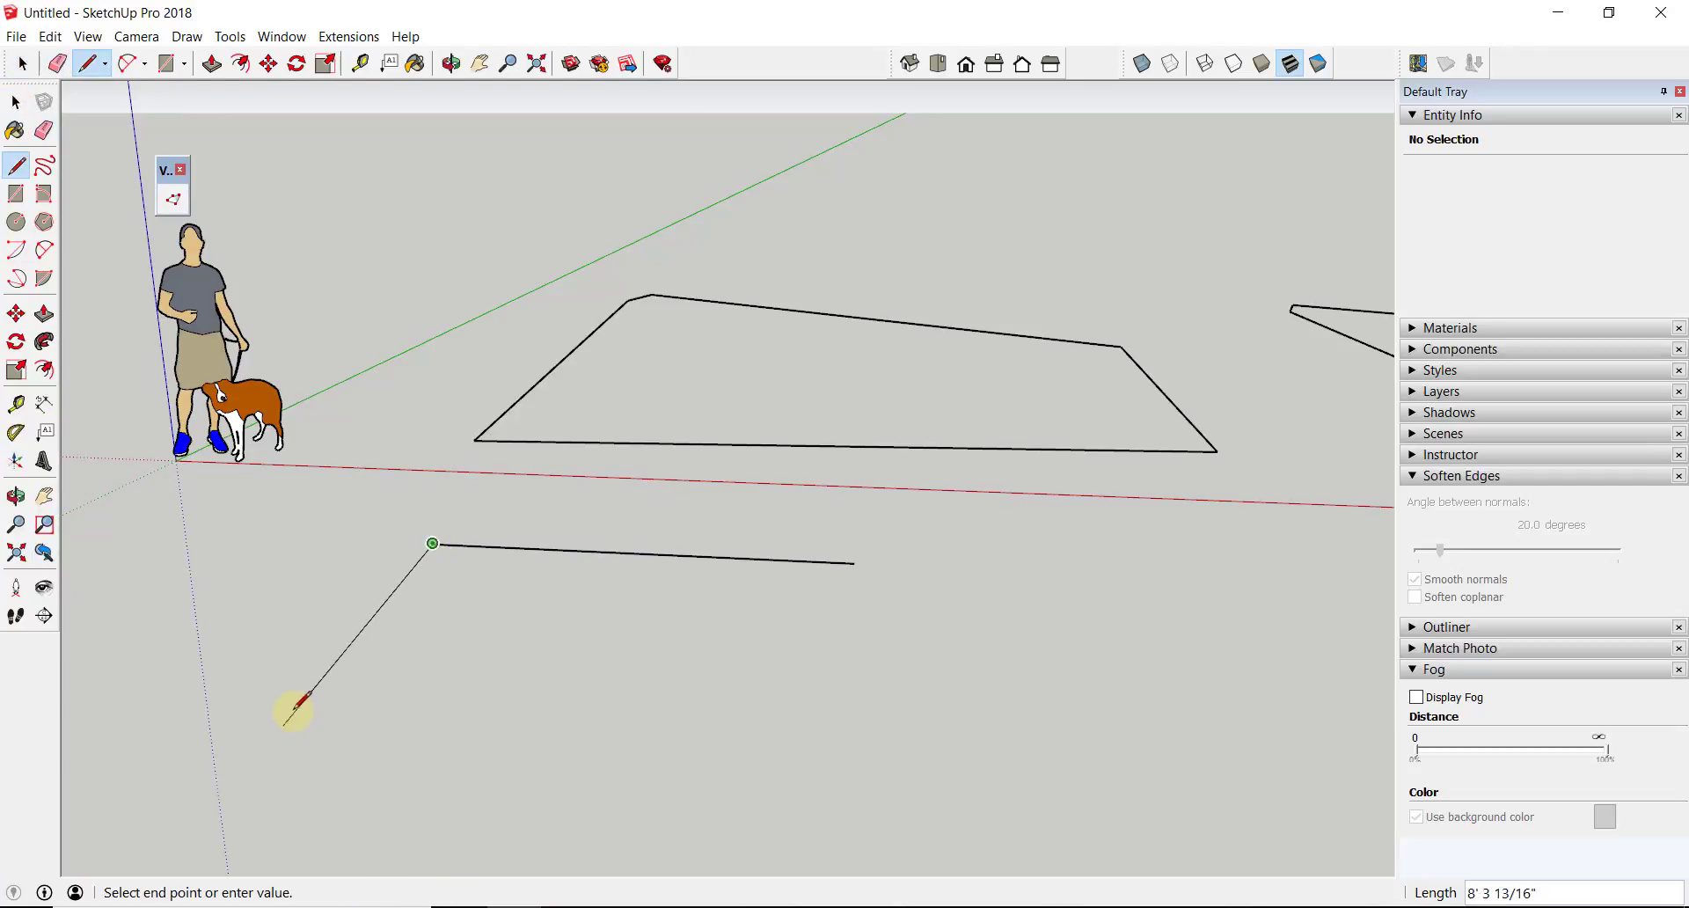
click(282, 679)
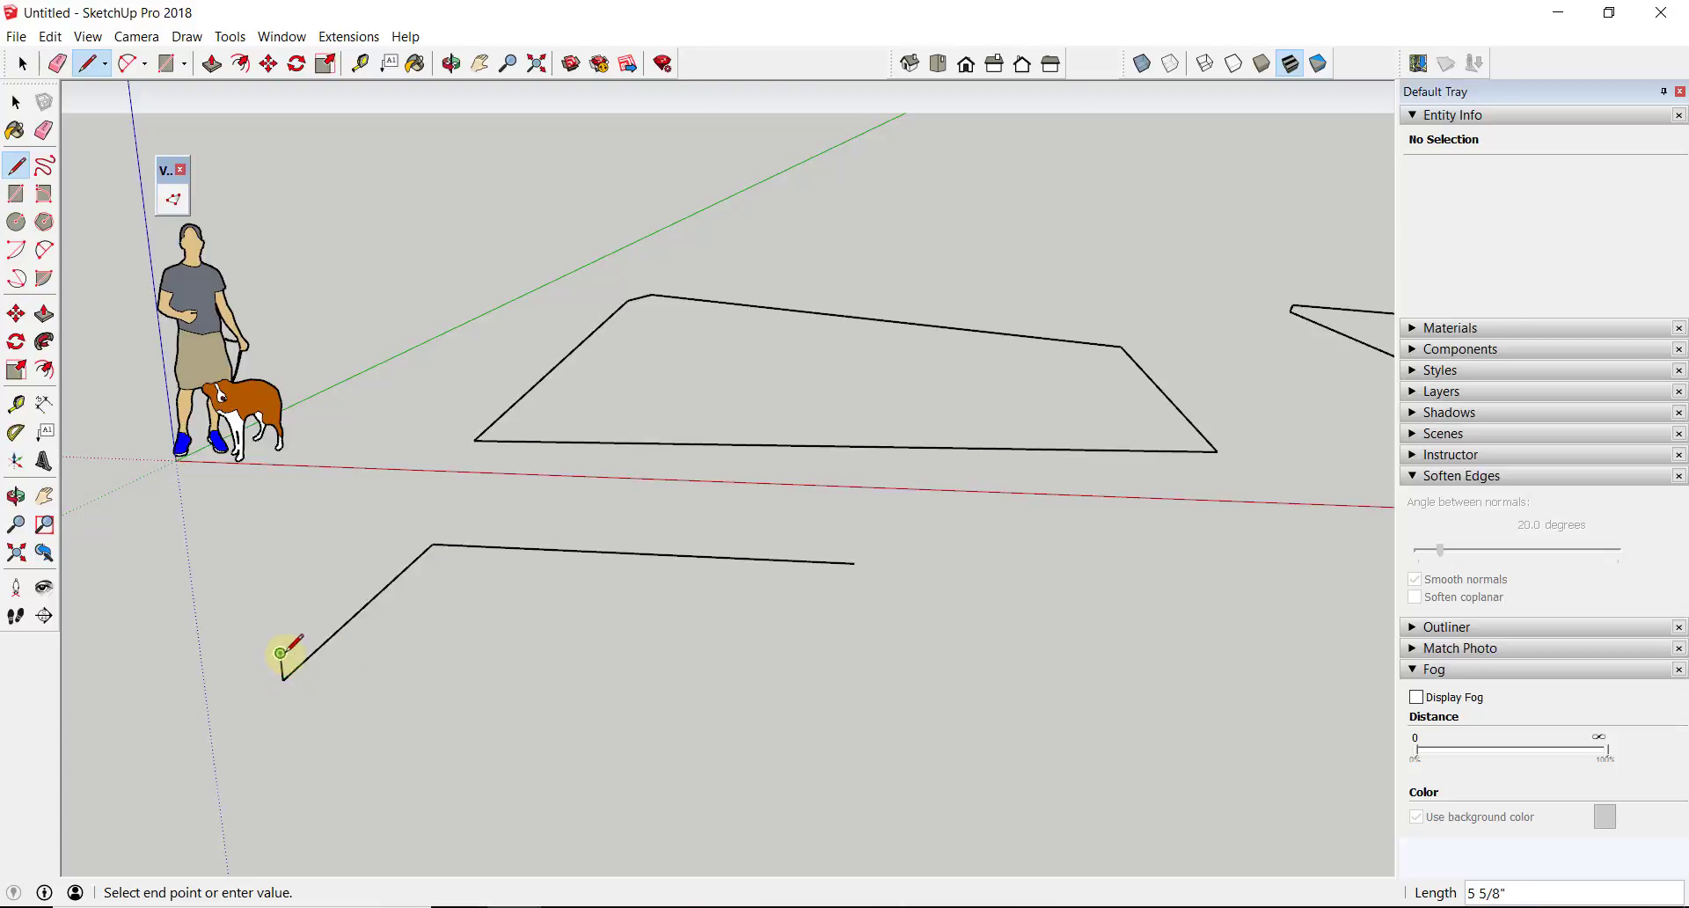
Step: Erase the connecting edge and redraw it from the raised end of the short vertical edge to the back line
key(e)
click(307, 658)
key(l)
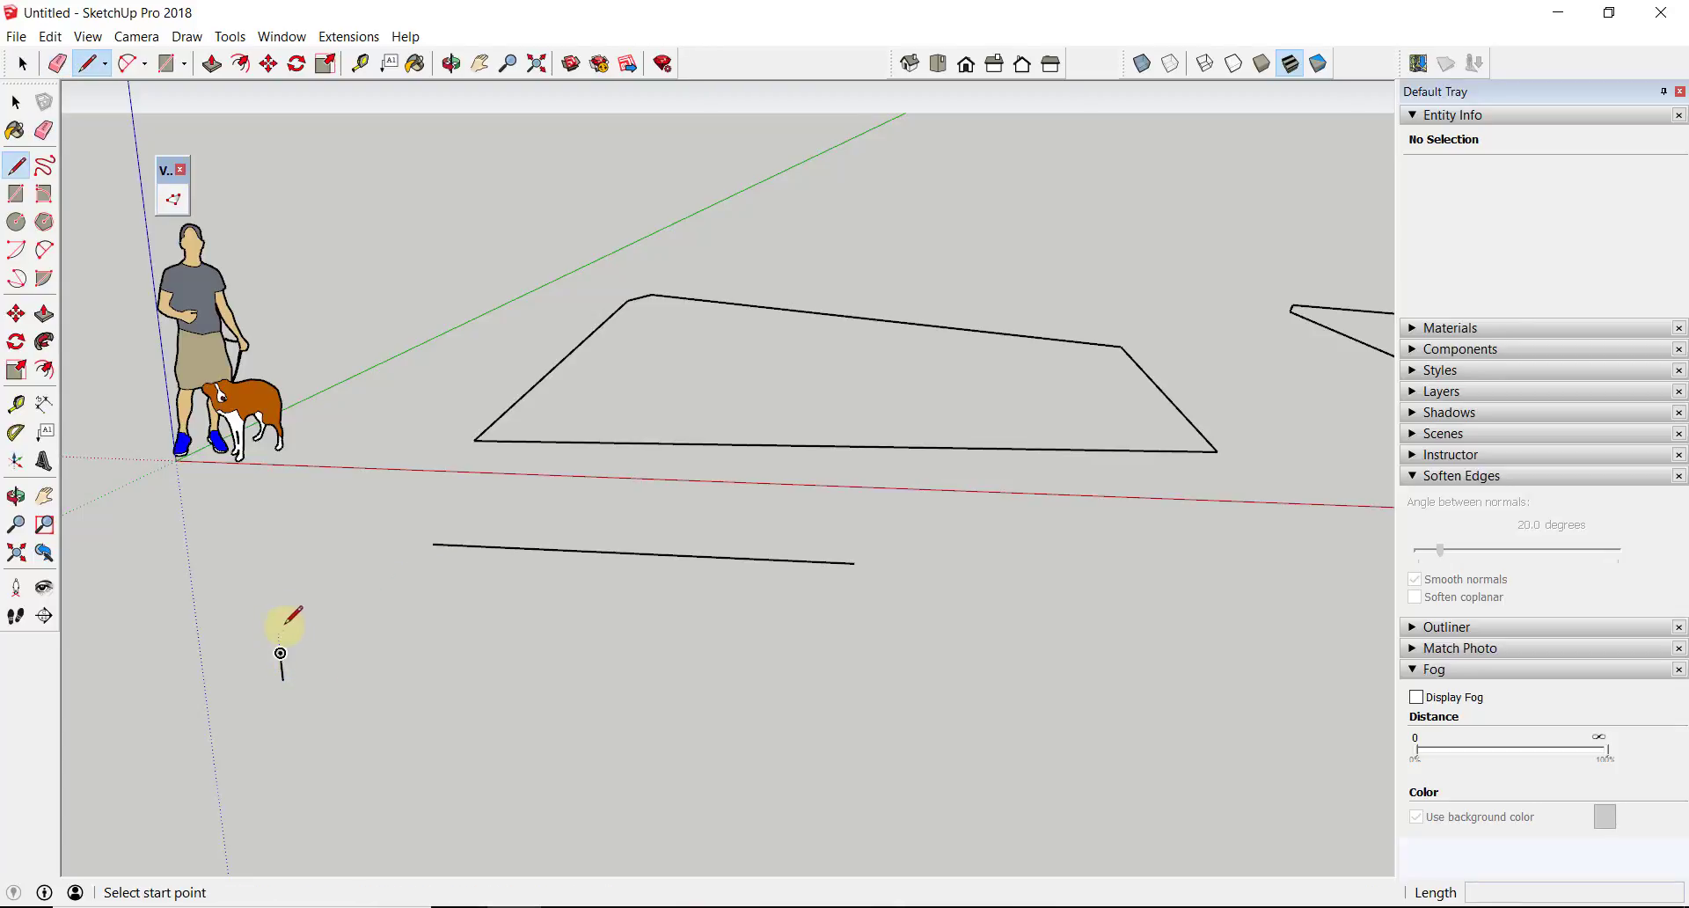
click(281, 653)
click(433, 543)
key(space)
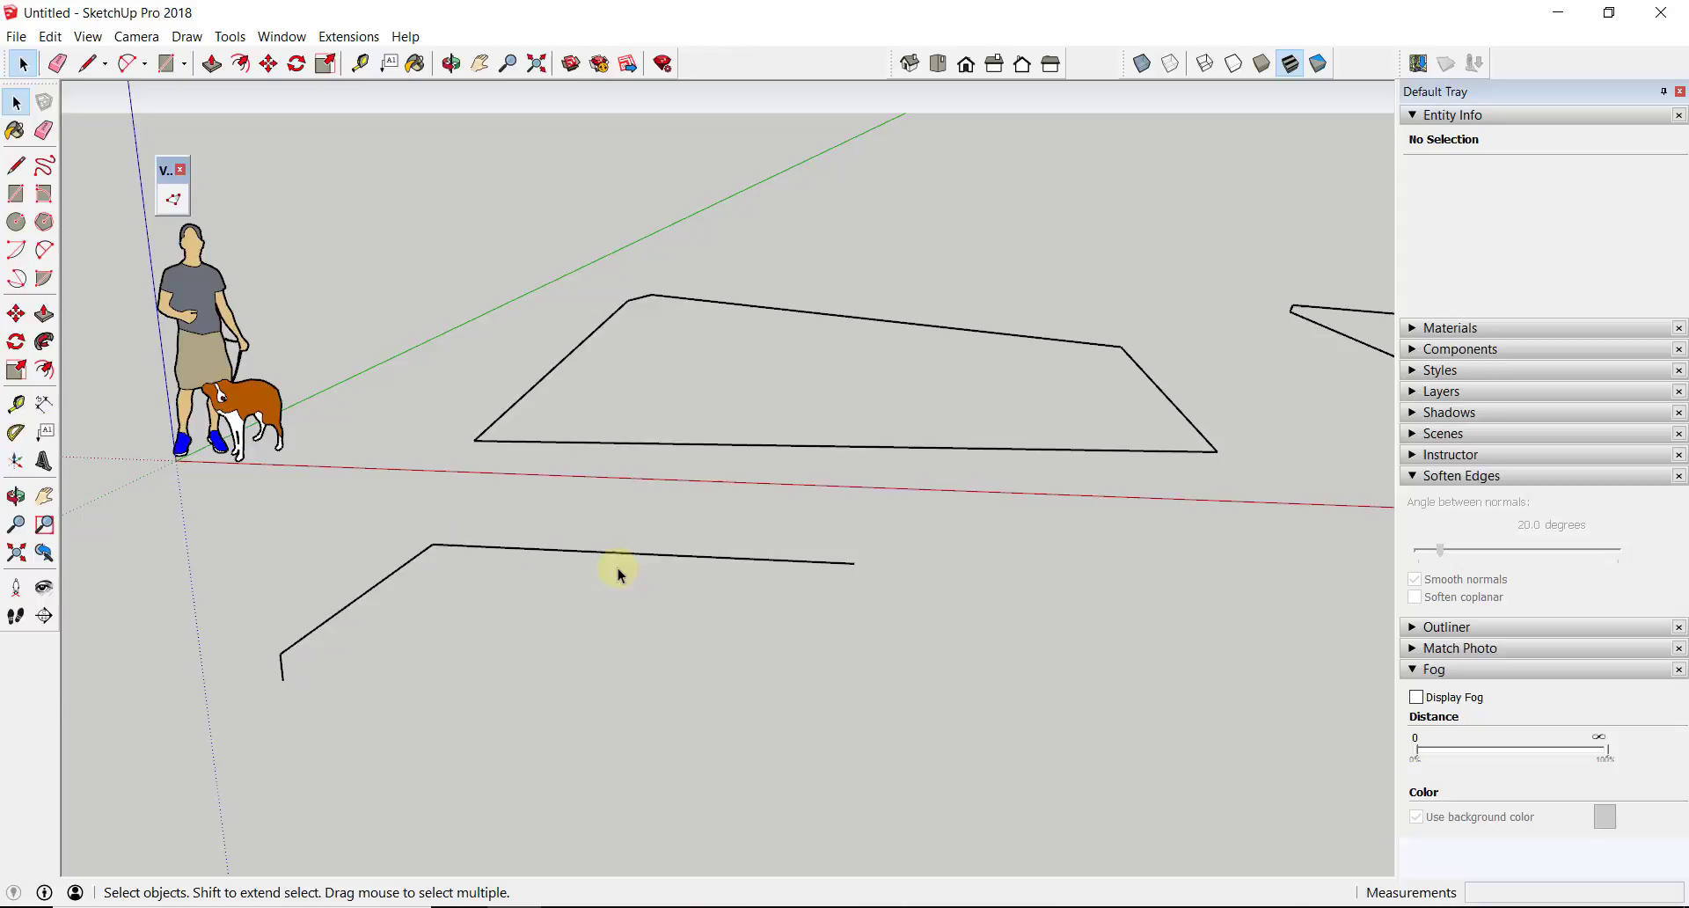
Step: Try closing the shape with a line from the back edge's free end to the raised point, and undo that line
key(l)
click(855, 563)
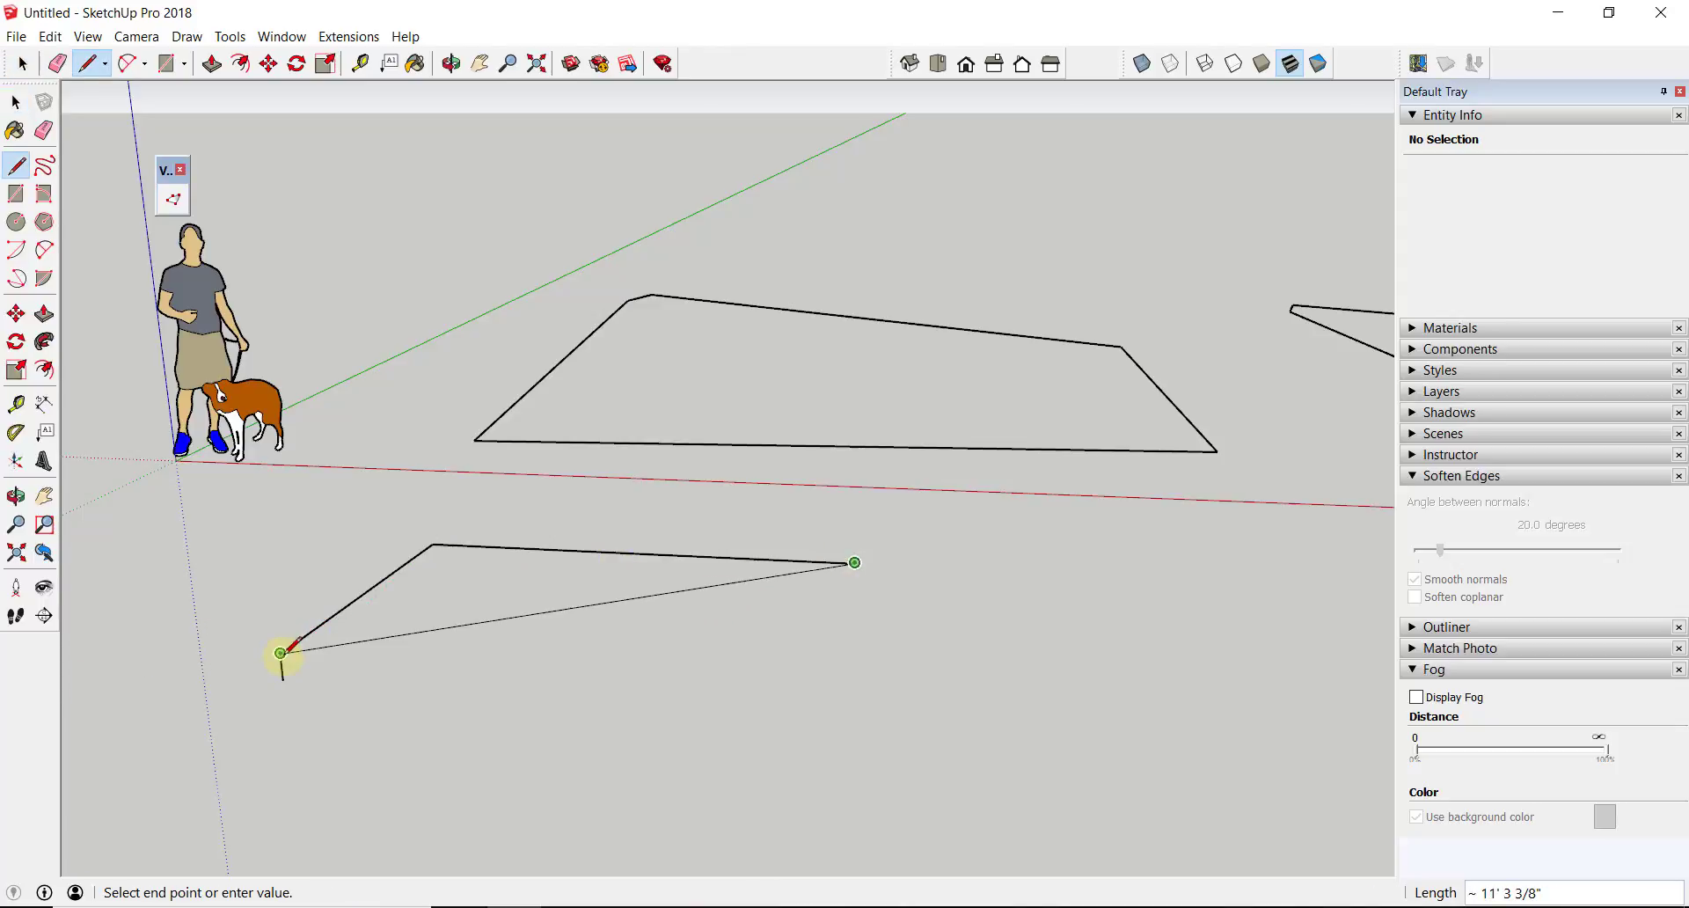
click(280, 653)
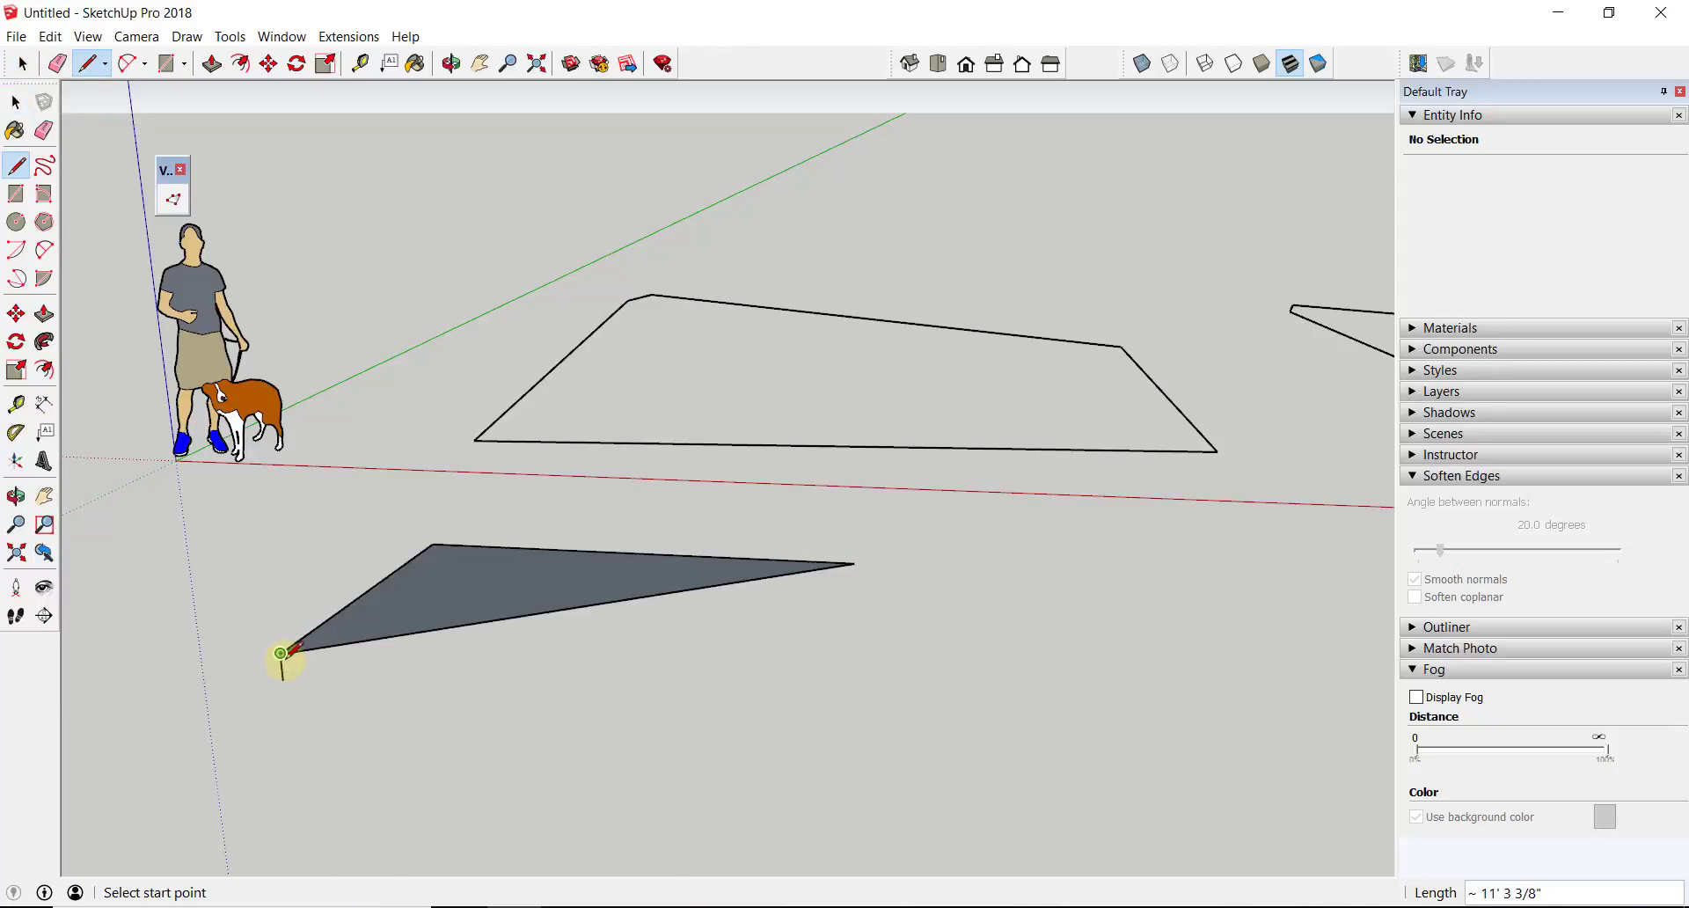
key(ctrl+z)
Step: Close the four-sided outline with a line from the back edge's free end to the lower end of the short vertical edge
click(851, 565)
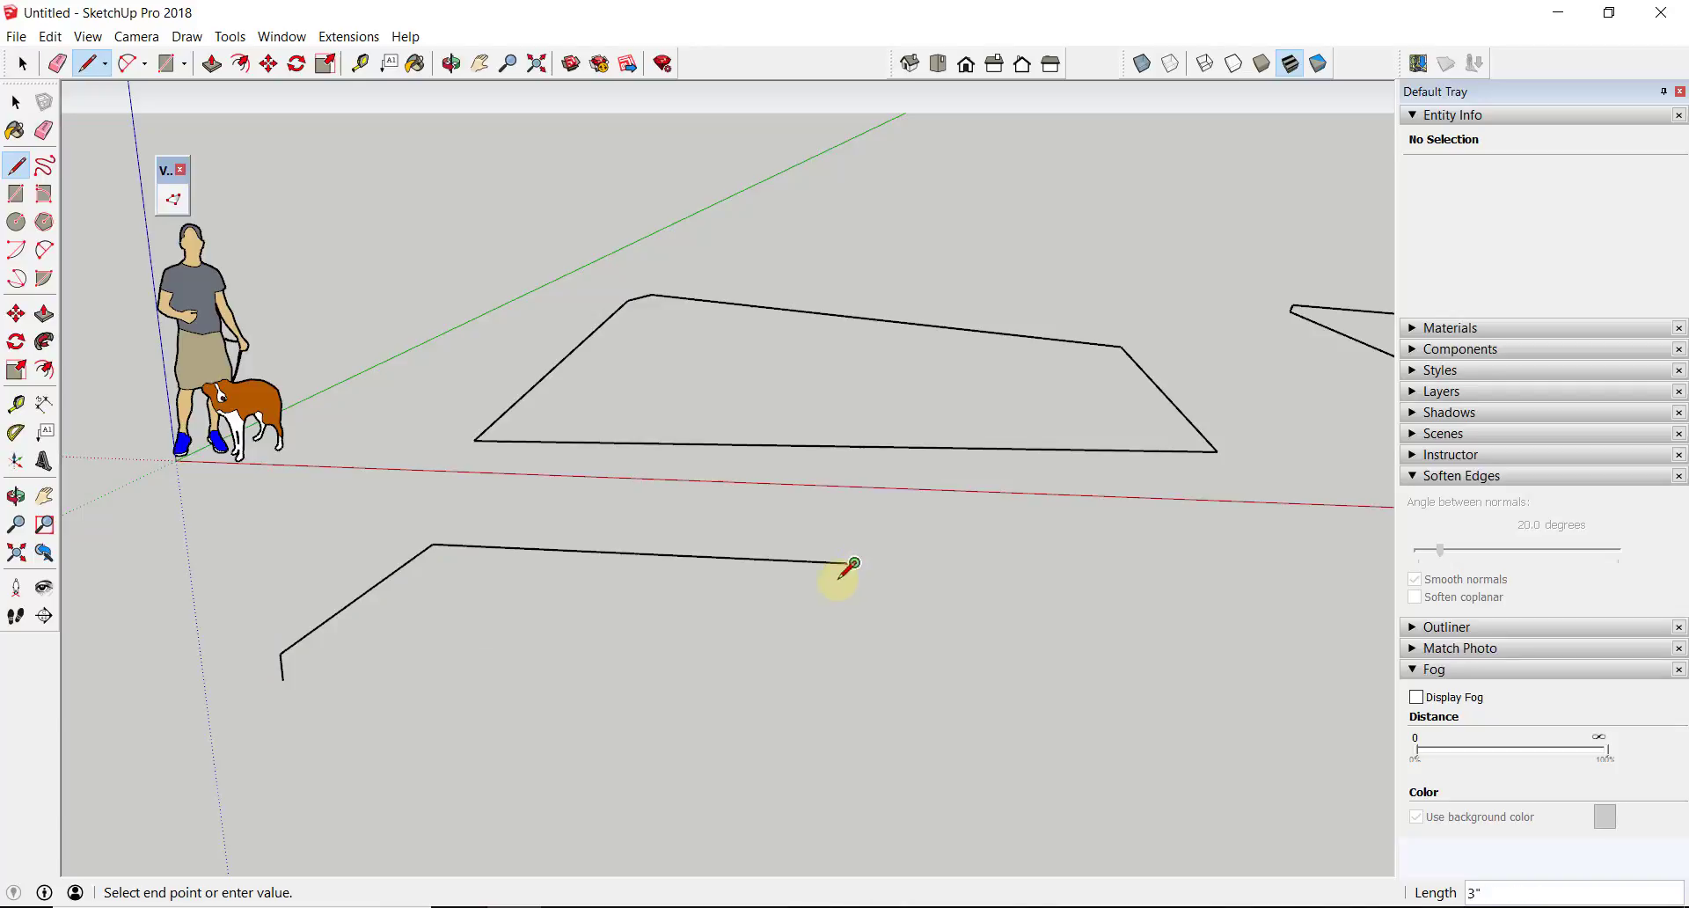
click(282, 678)
key(space)
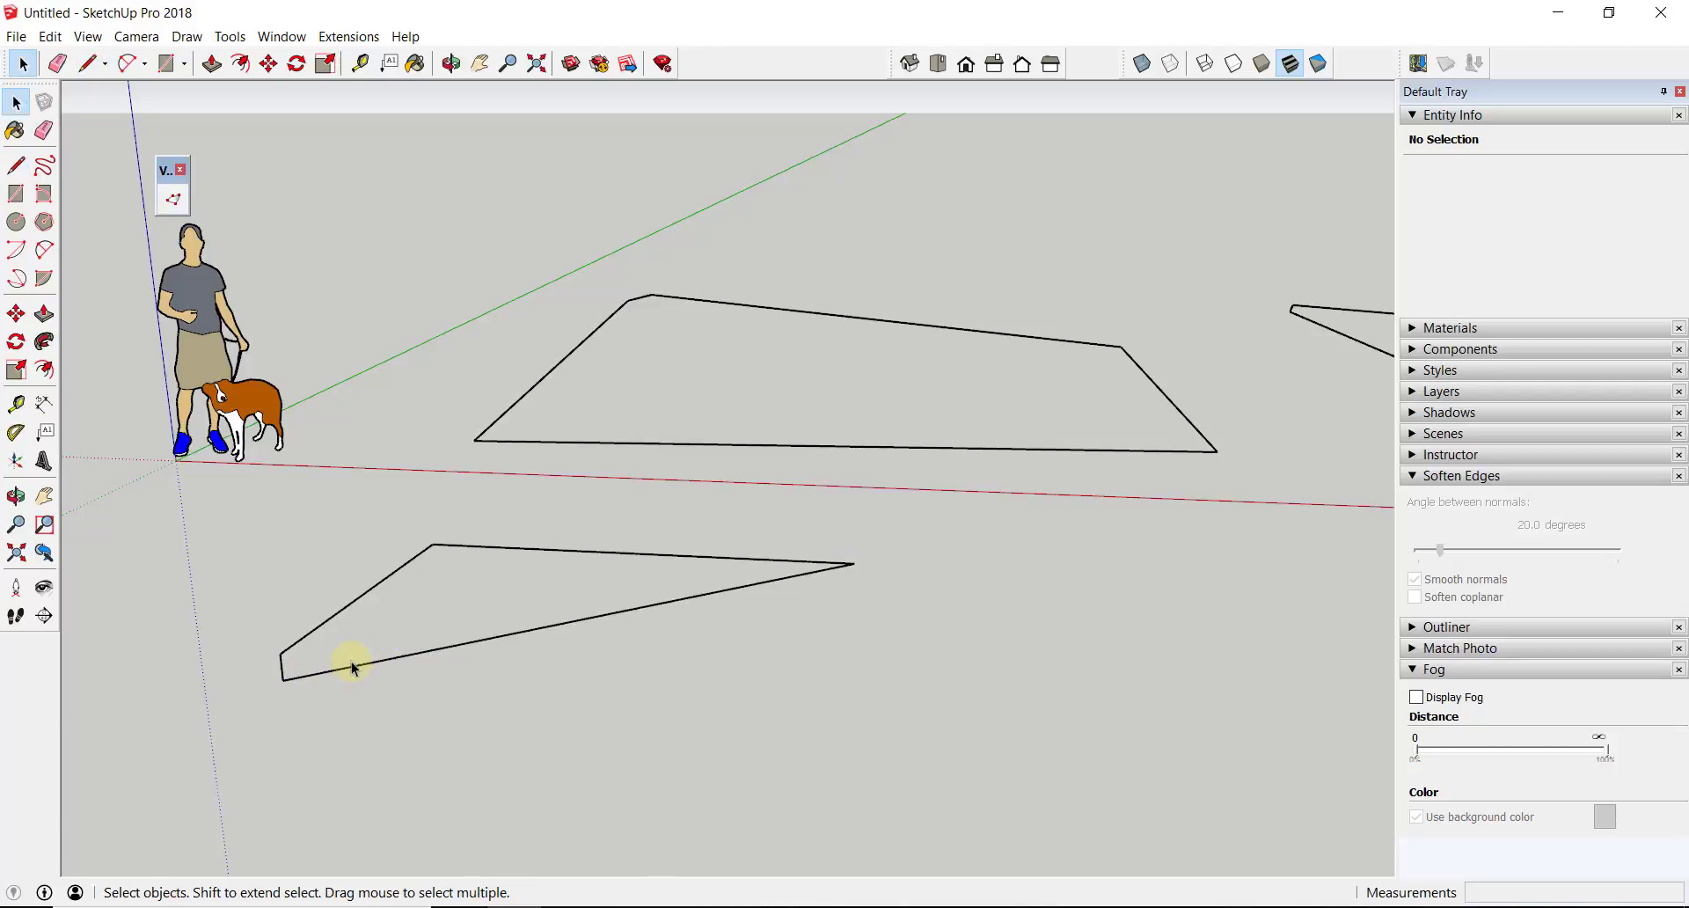
Step: Delete the entire non-planar four-sided practice outline
mouse_move(290, 633)
middle_down()
mouse_move(429, 545)
mouse_move(310, 611)
middle_up()
scroll(373, 578, down, 2)
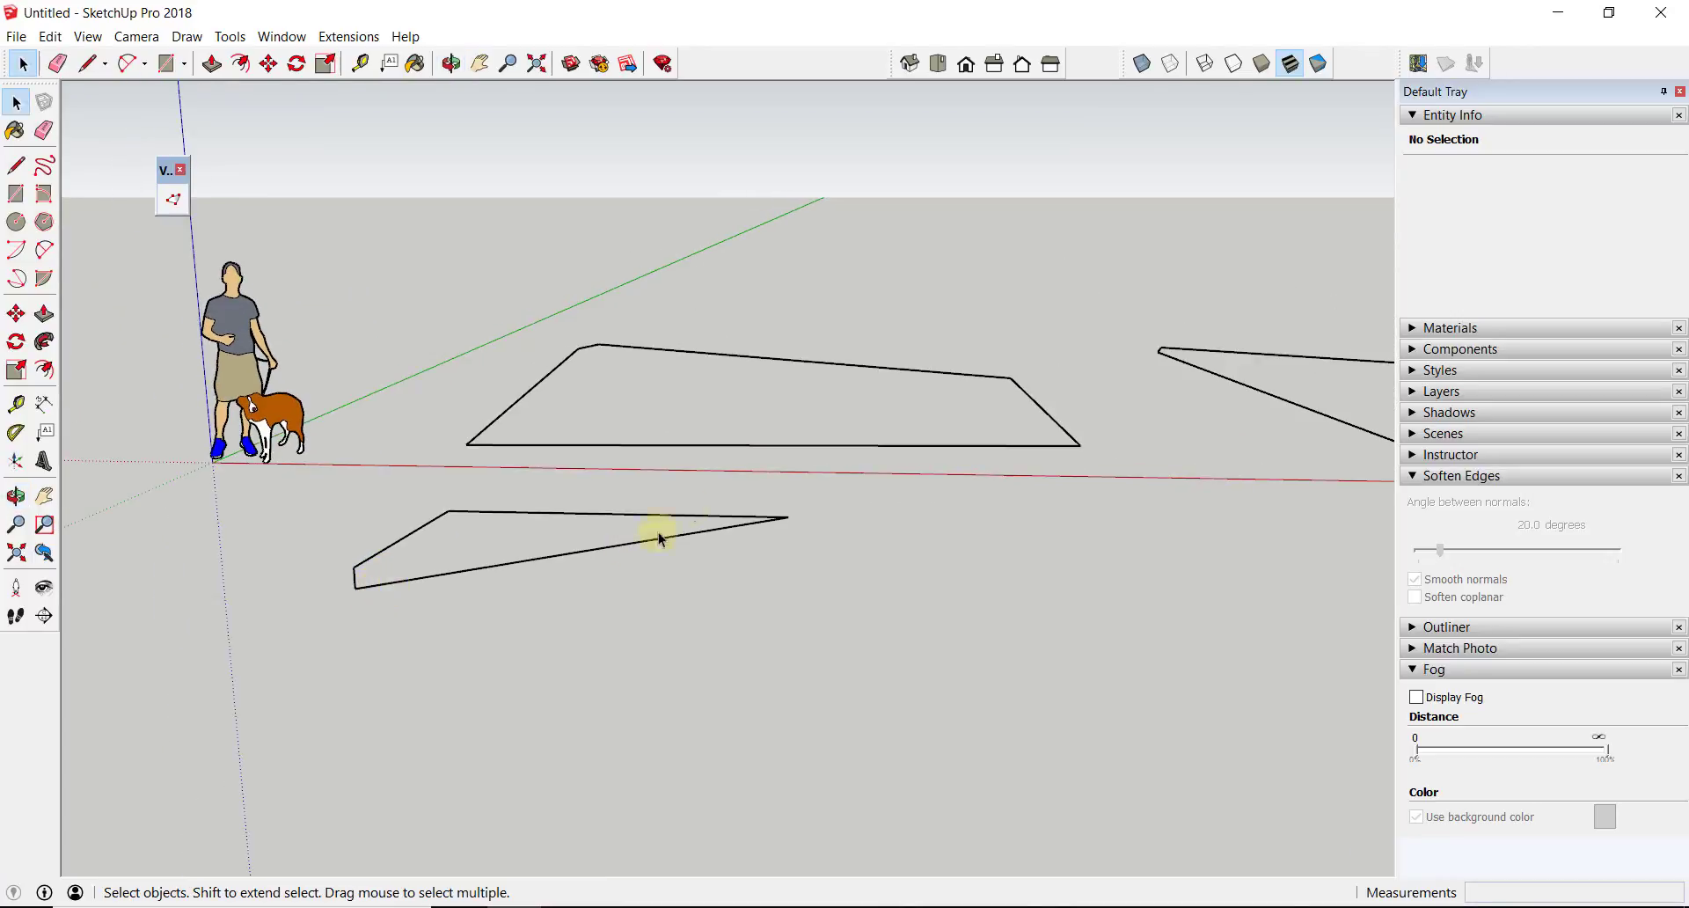
drag(502, 579, 318, 578)
key(Delete)
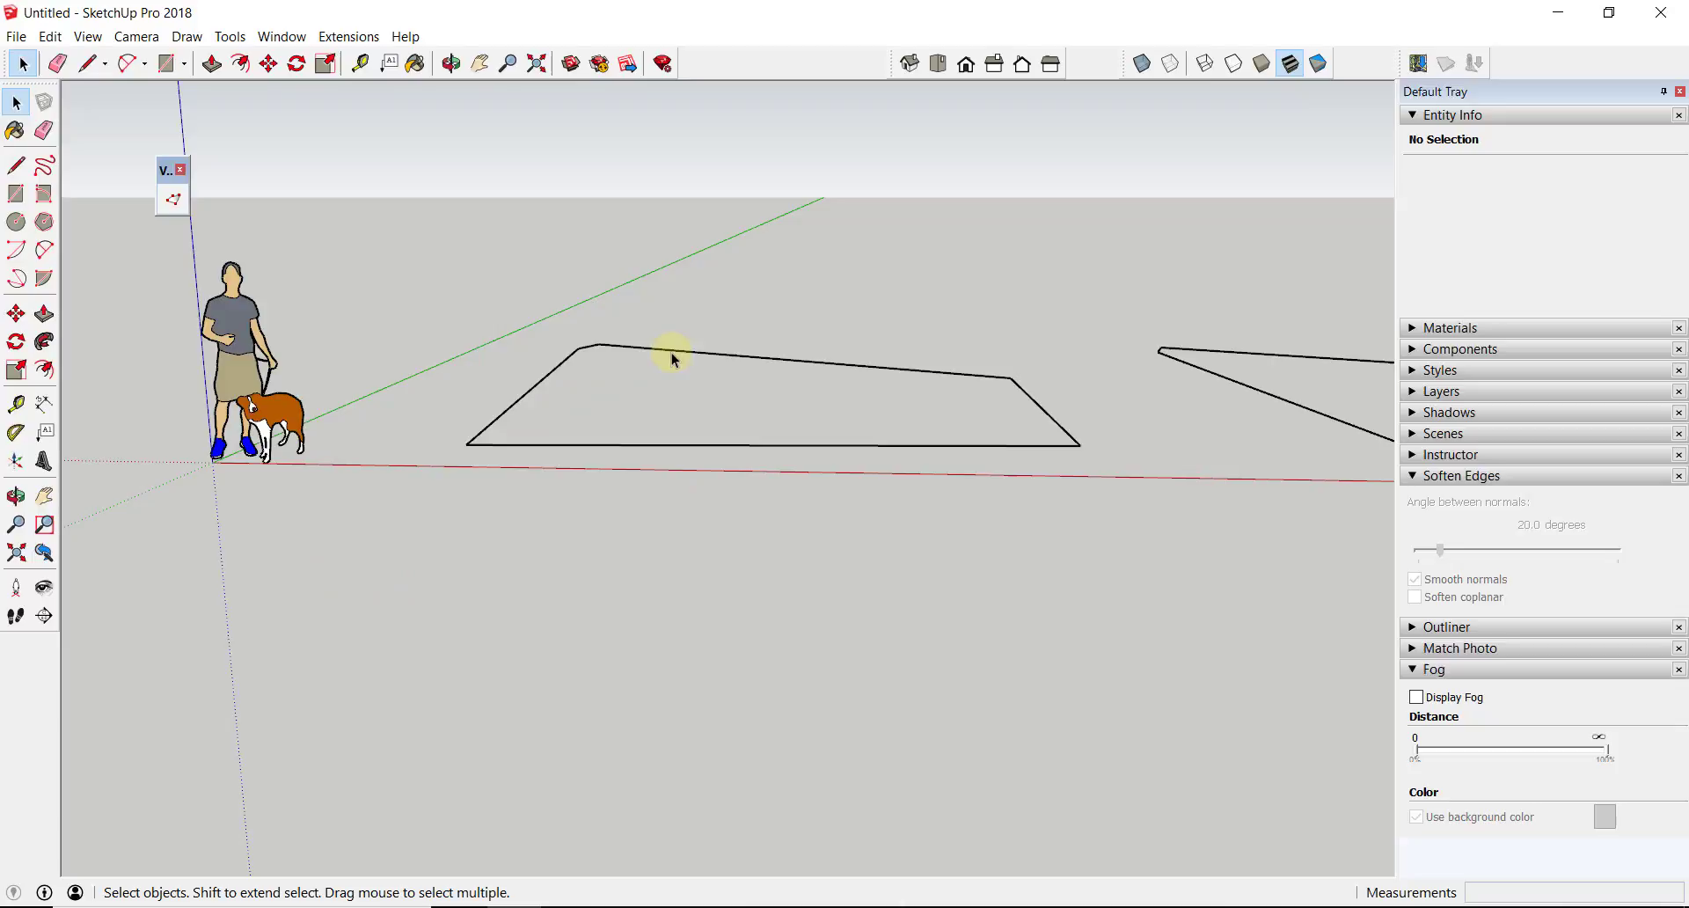
Step: Draw a dividing line across the outline nearest the origin, from its long back edge to its front edge
middle_drag(729, 366, 735, 398)
scroll(761, 342, up, 4)
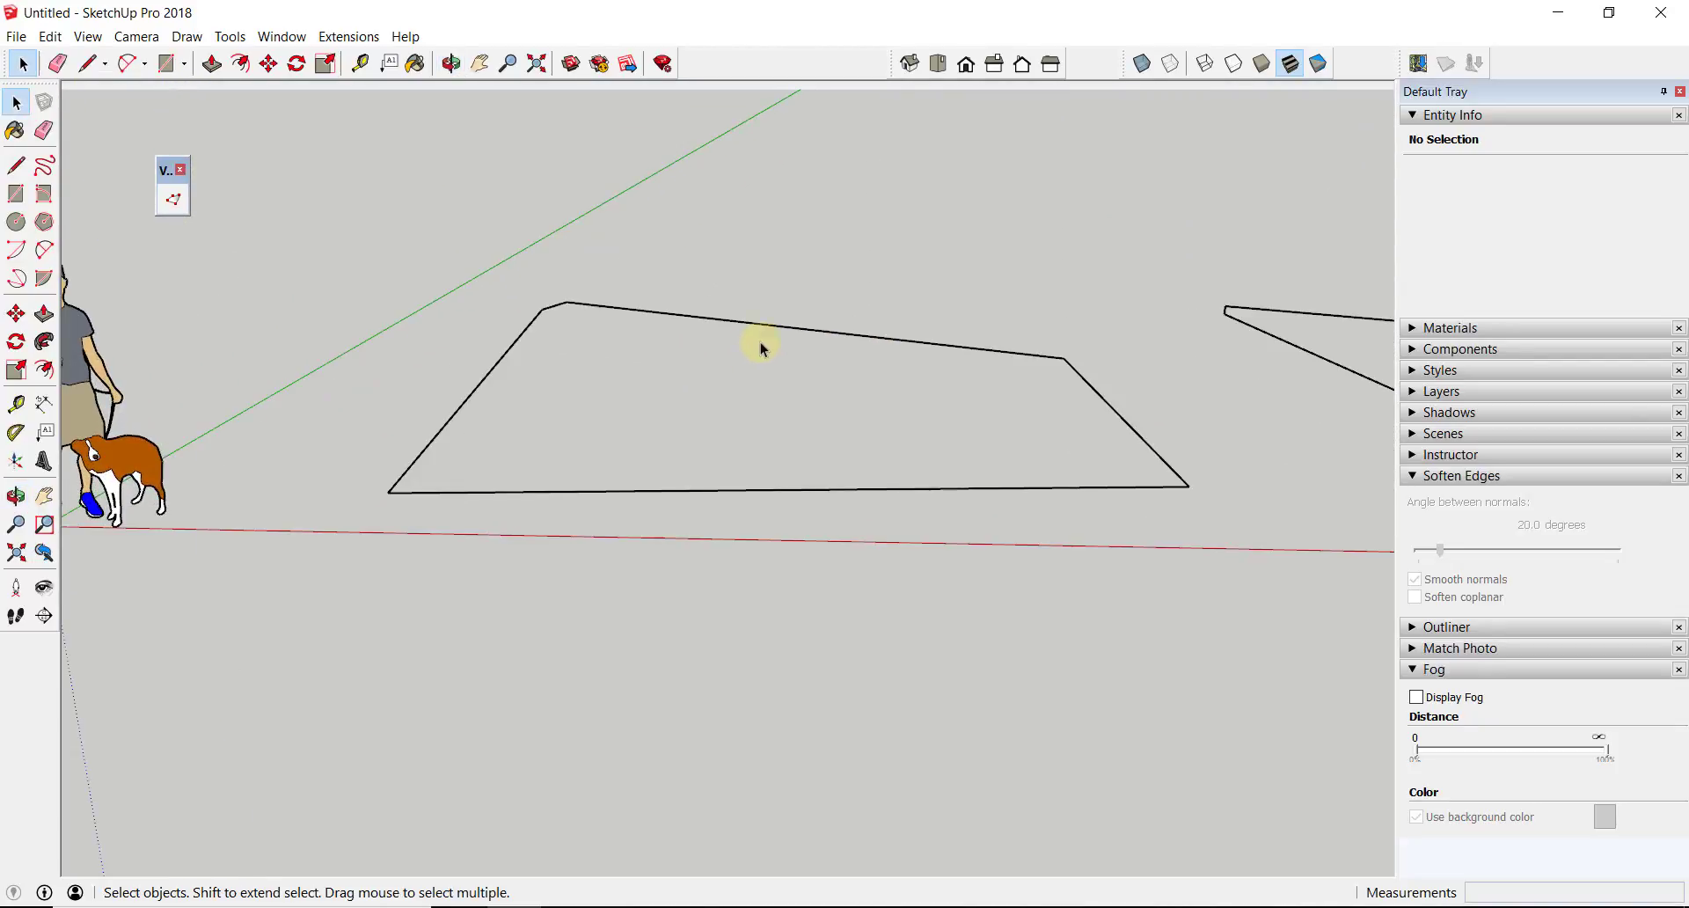
middle_drag(519, 309, 525, 516)
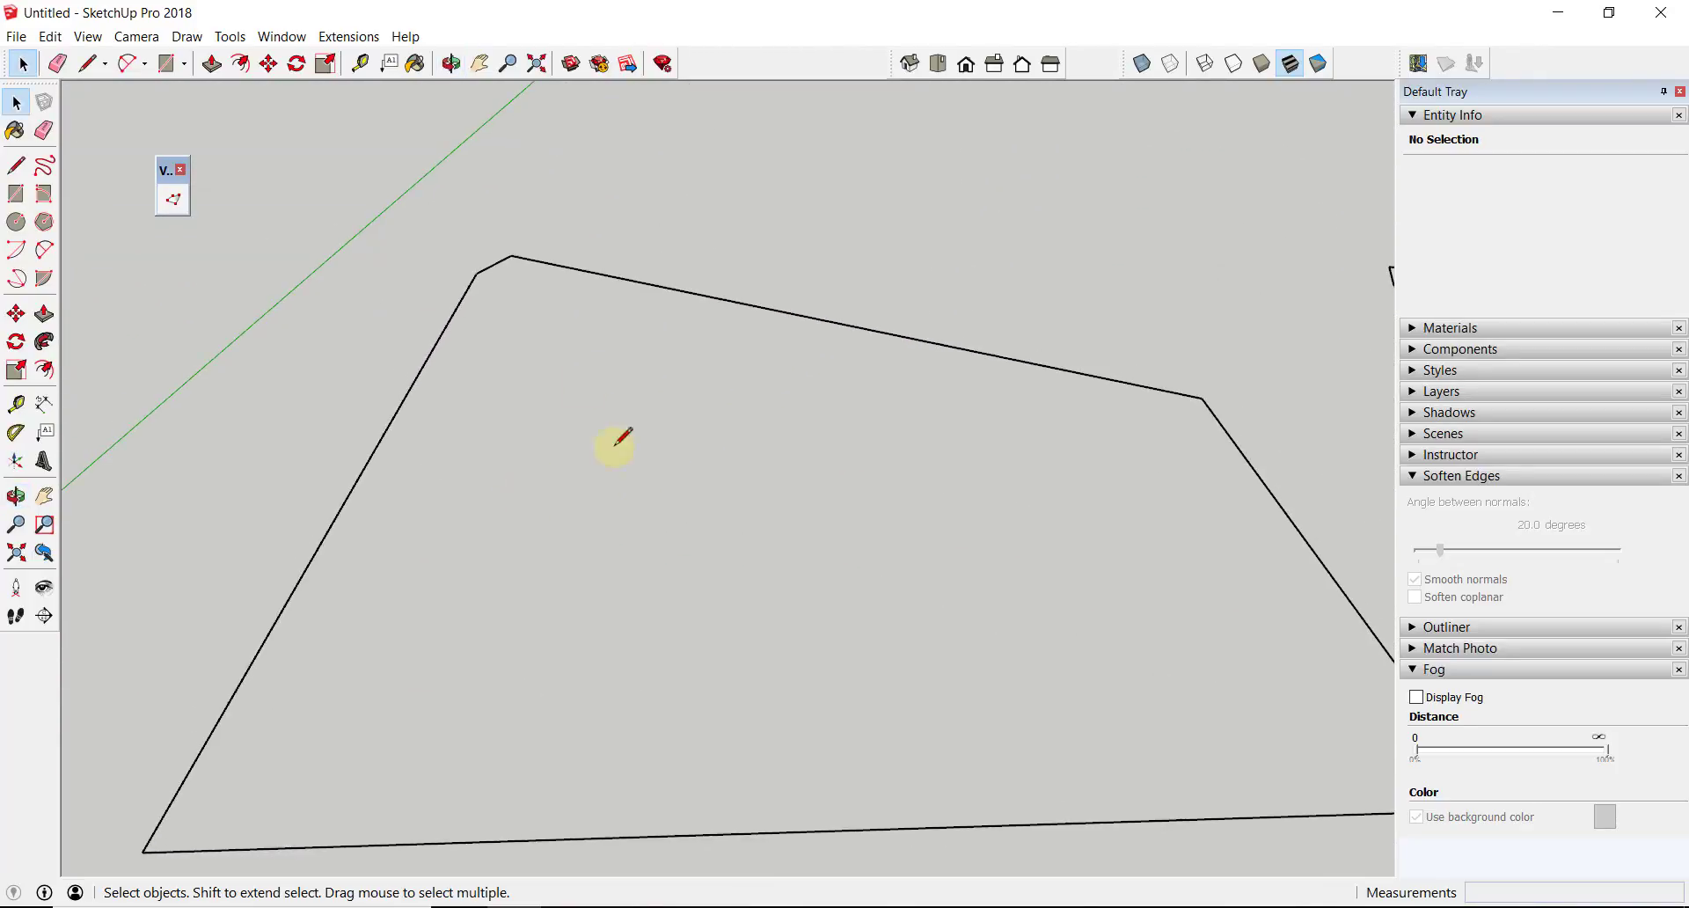
key(l)
click(586, 272)
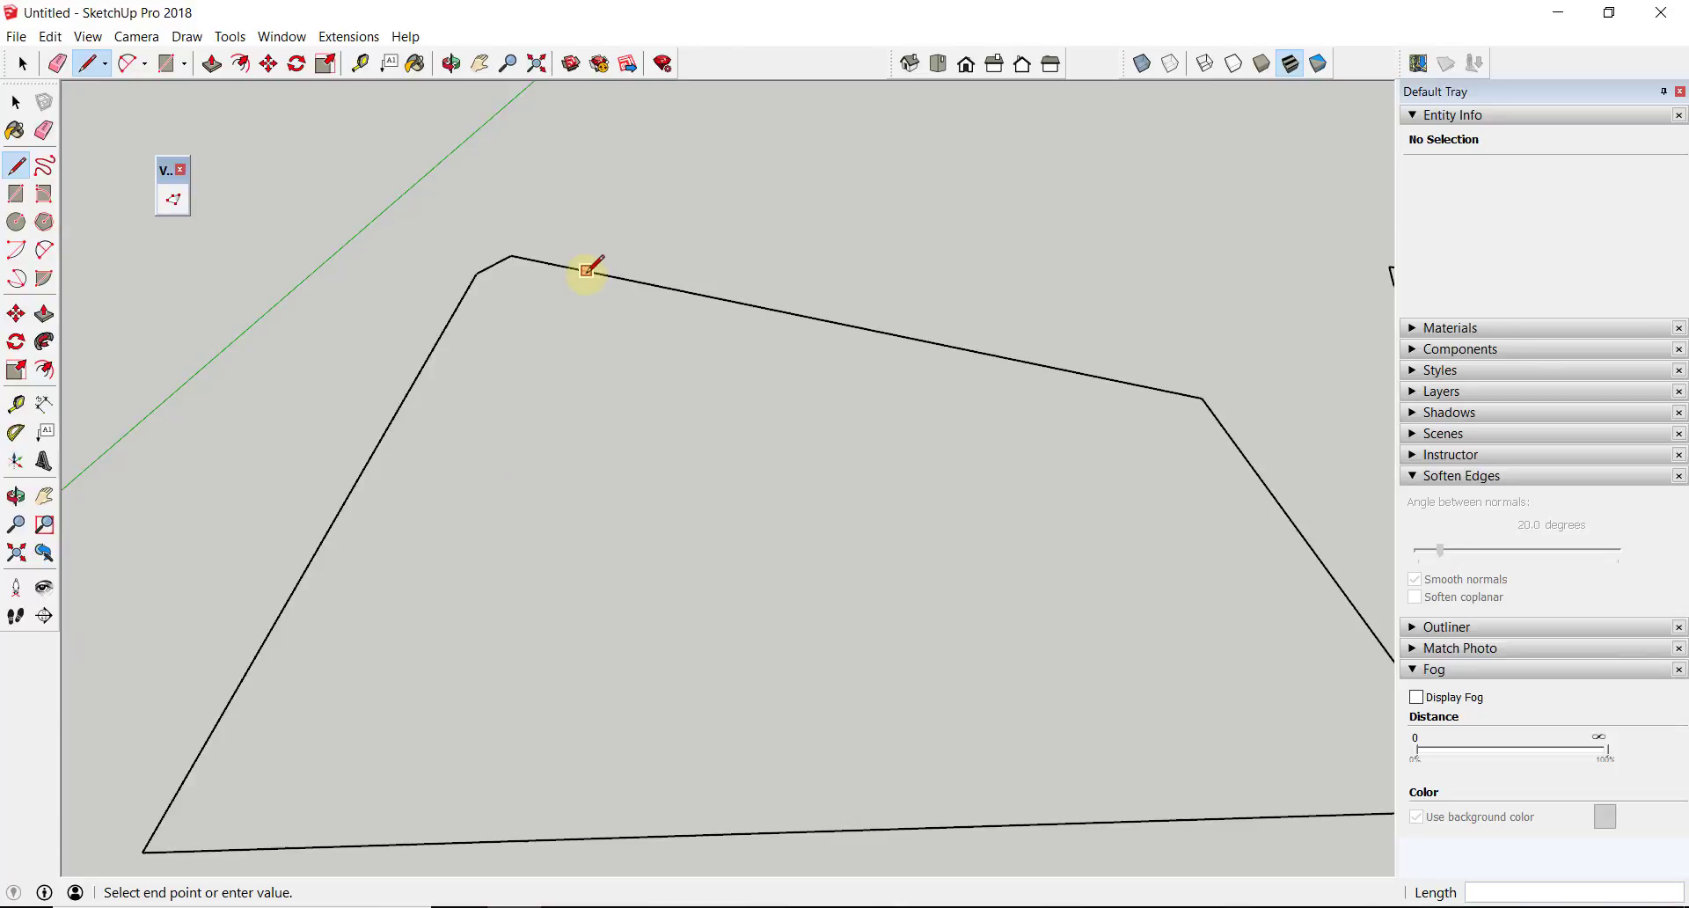
click(404, 844)
key(space)
Step: From one point on the outline's front edge, draw lines to the far back corner and to the back end of the dividing line
key(l)
click(649, 834)
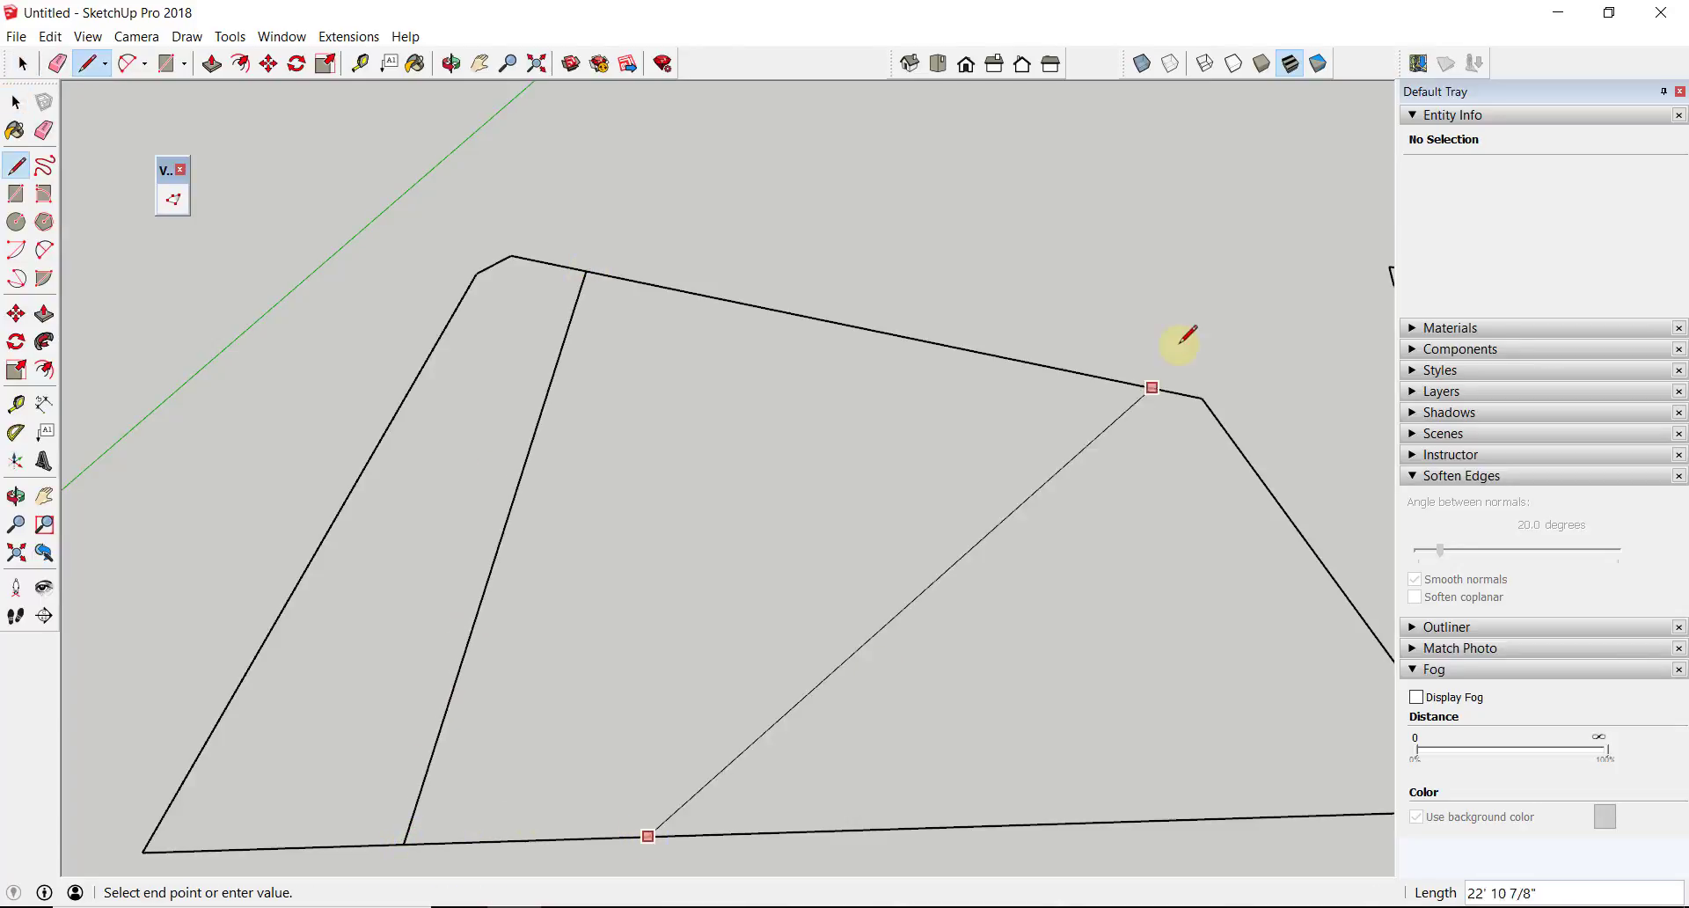
click(1202, 398)
scroll(1065, 515, down, 2)
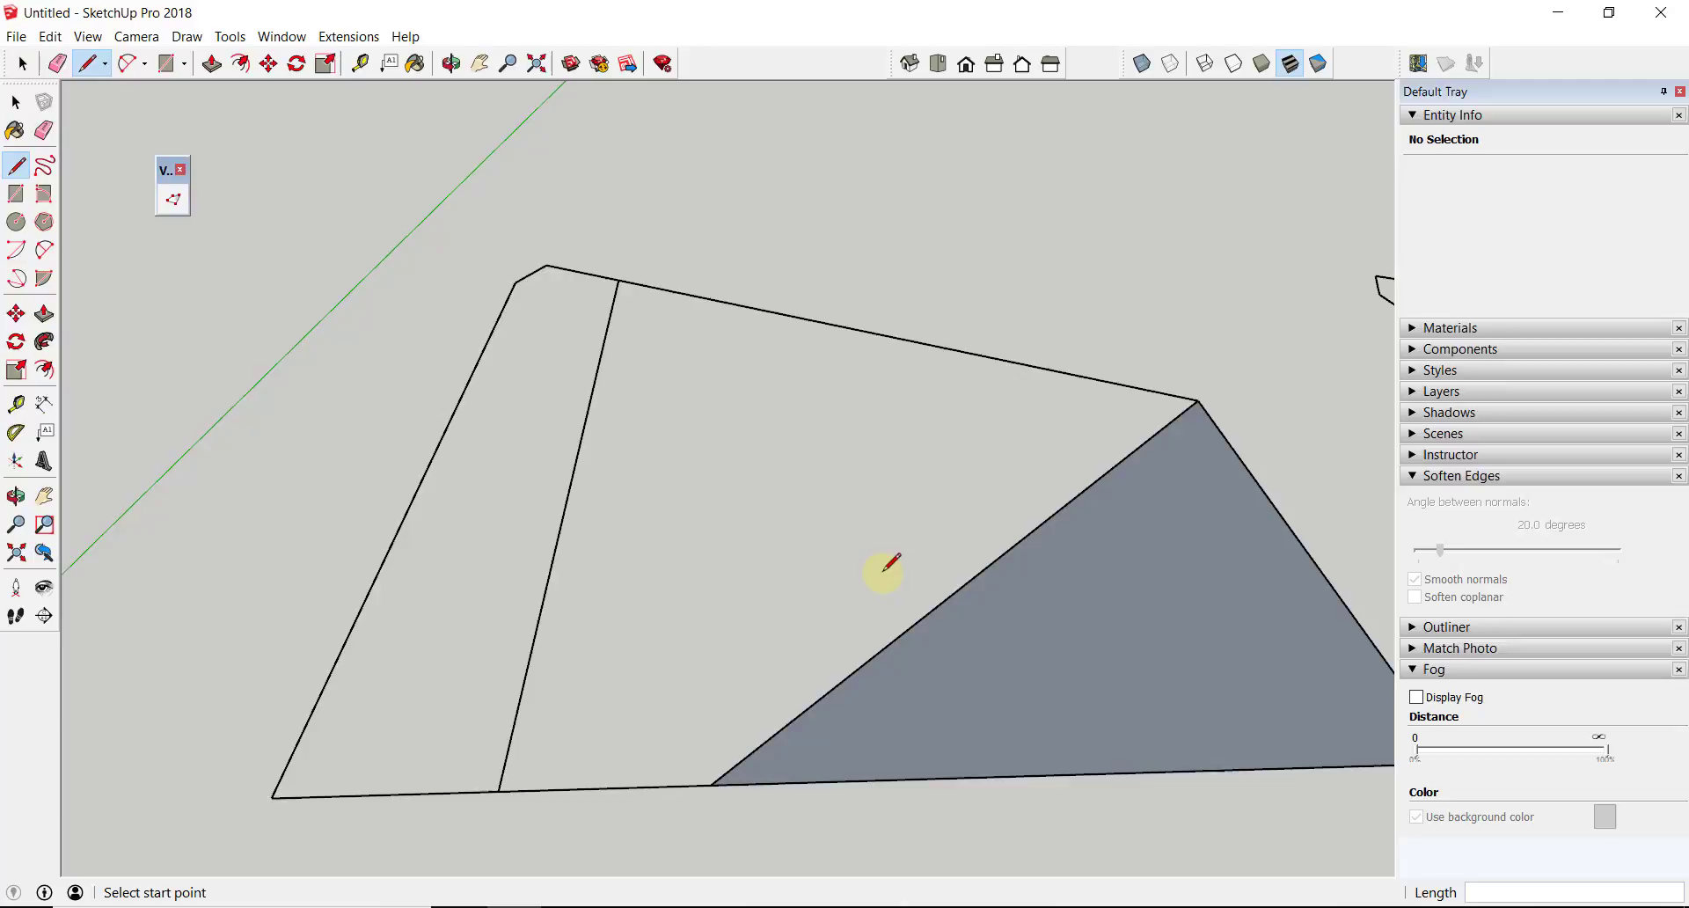
click(711, 784)
click(619, 281)
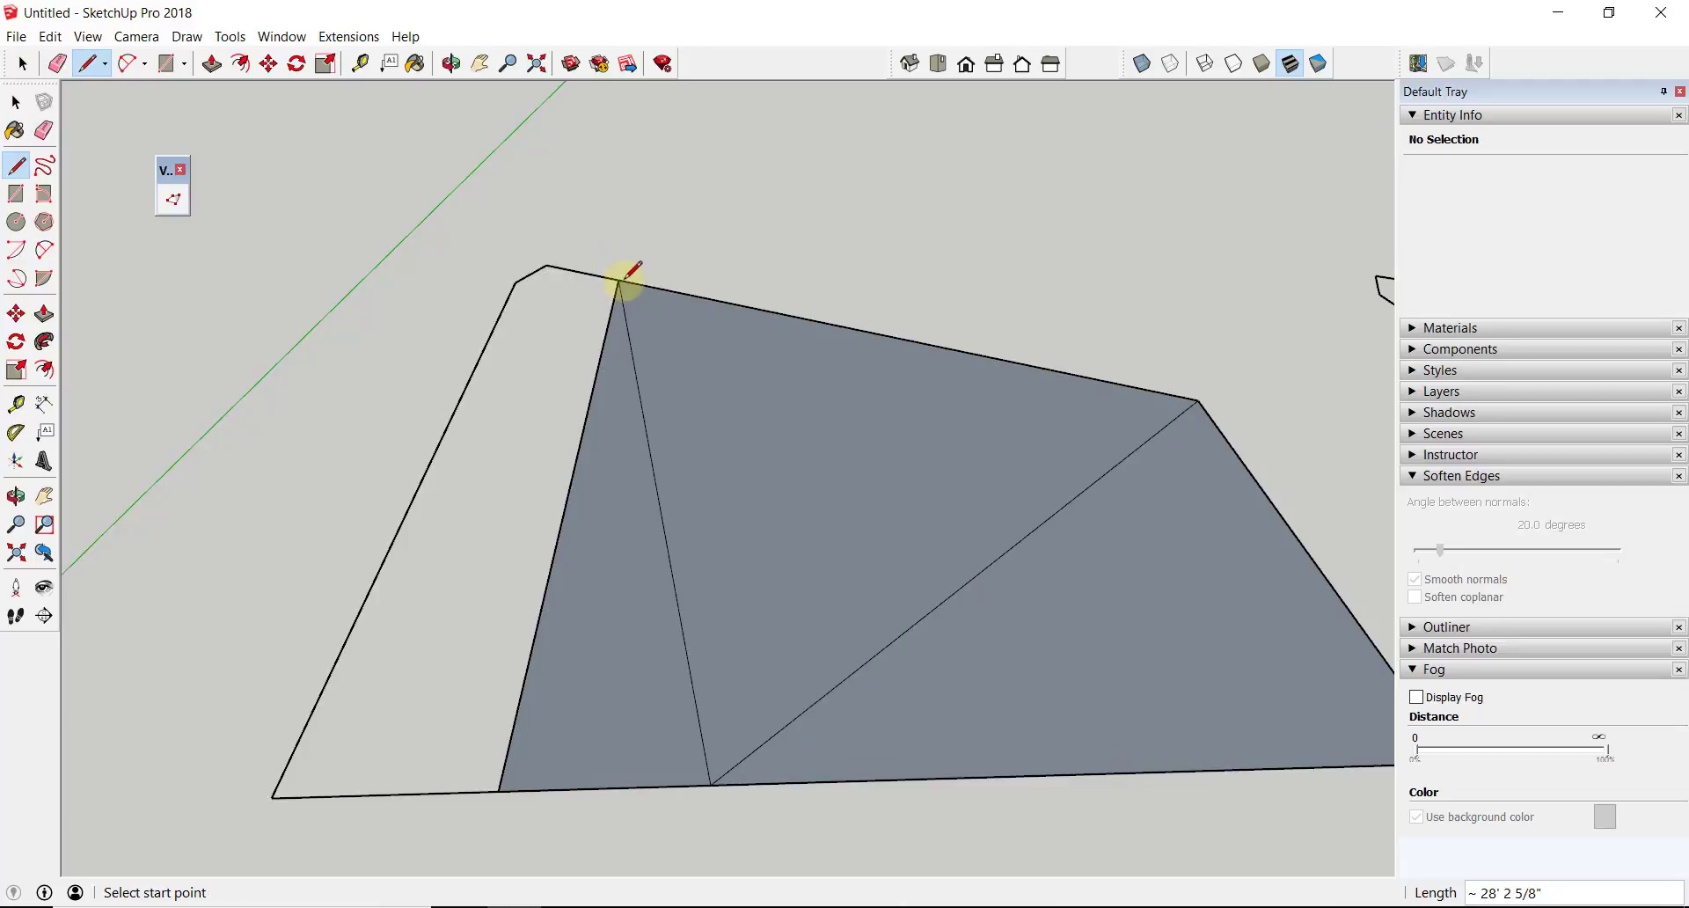
Step: Subdivide the open strip with lines from the dividing line's middle via the side edge to its back end, and from that diagonal to the back corner
click(564, 507)
click(457, 405)
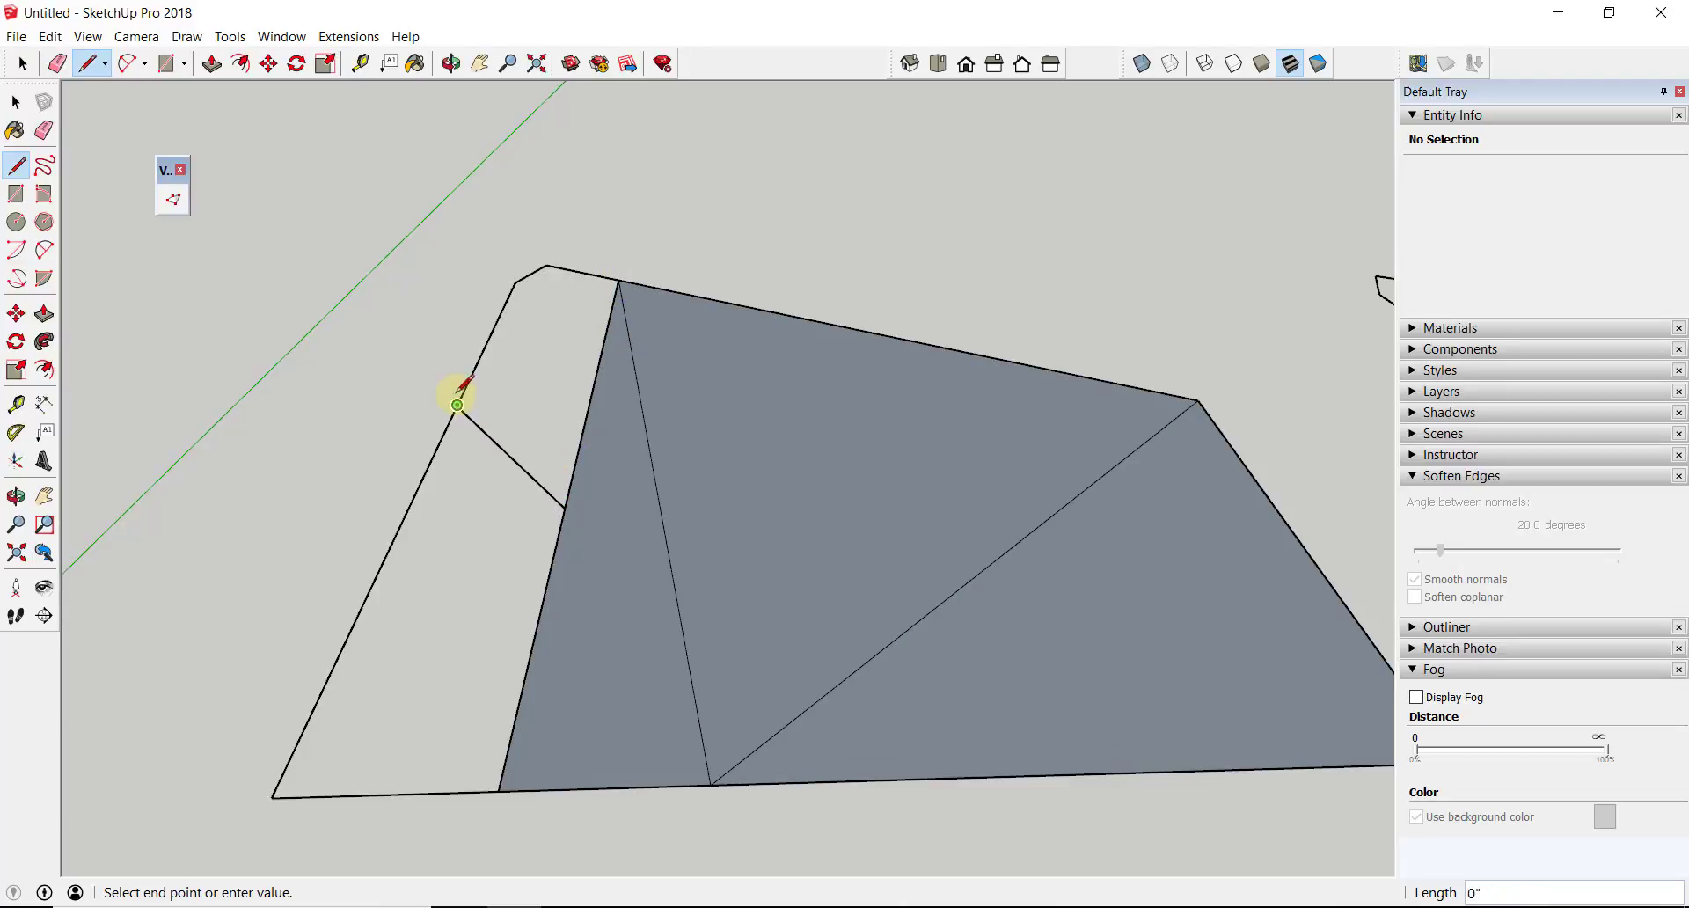
click(618, 281)
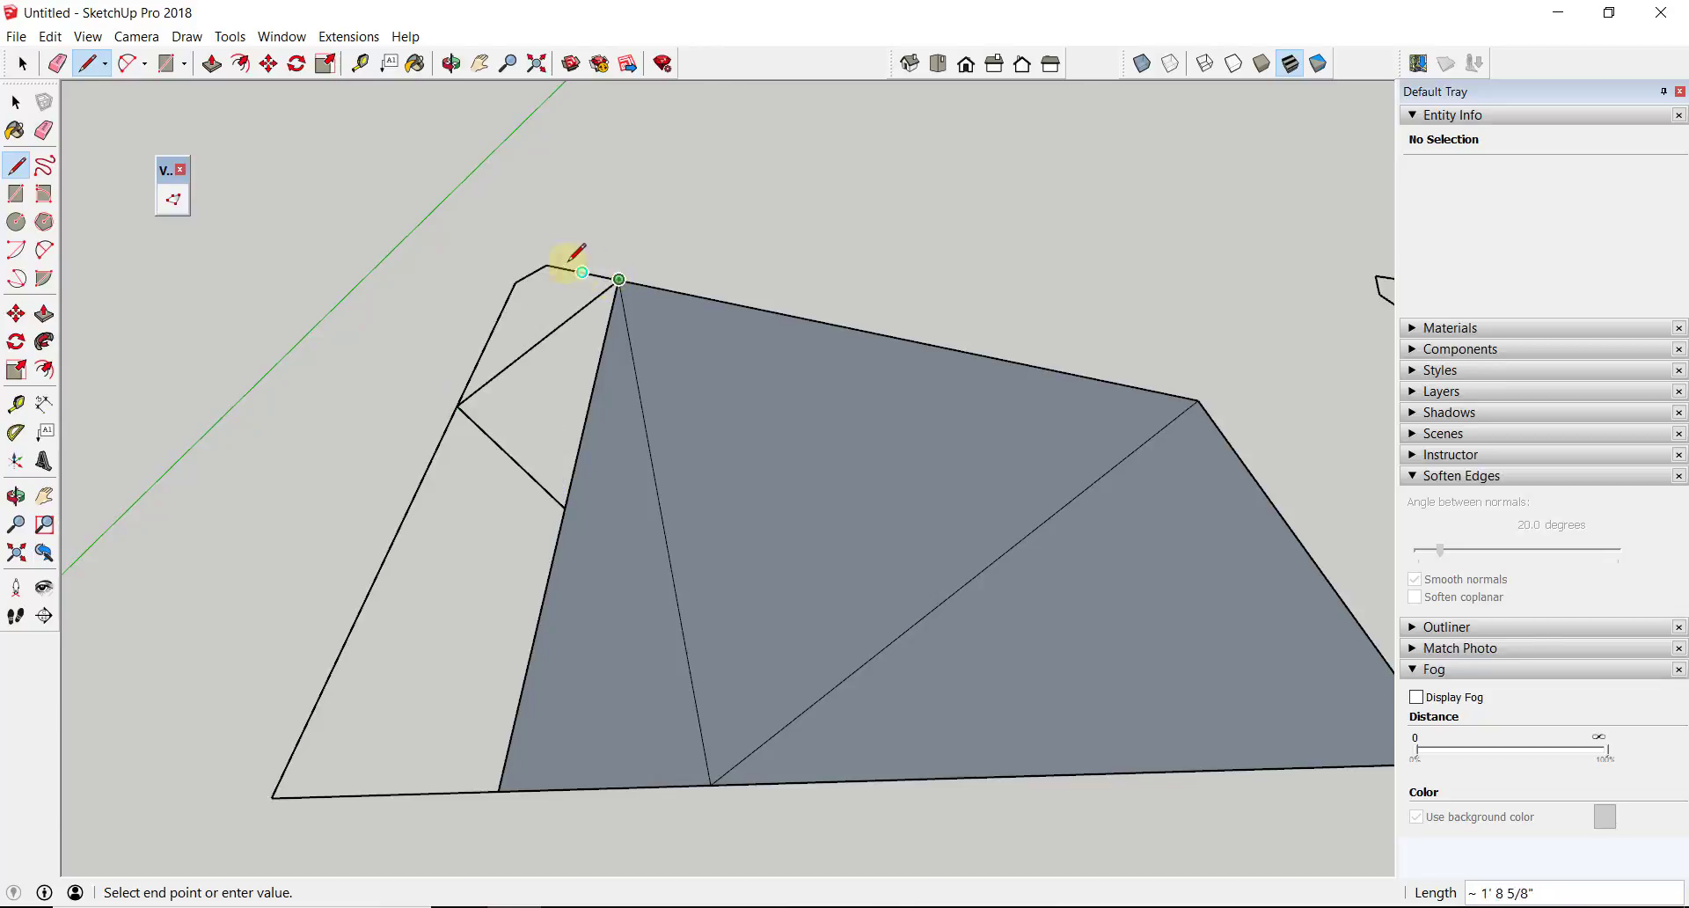
click(549, 334)
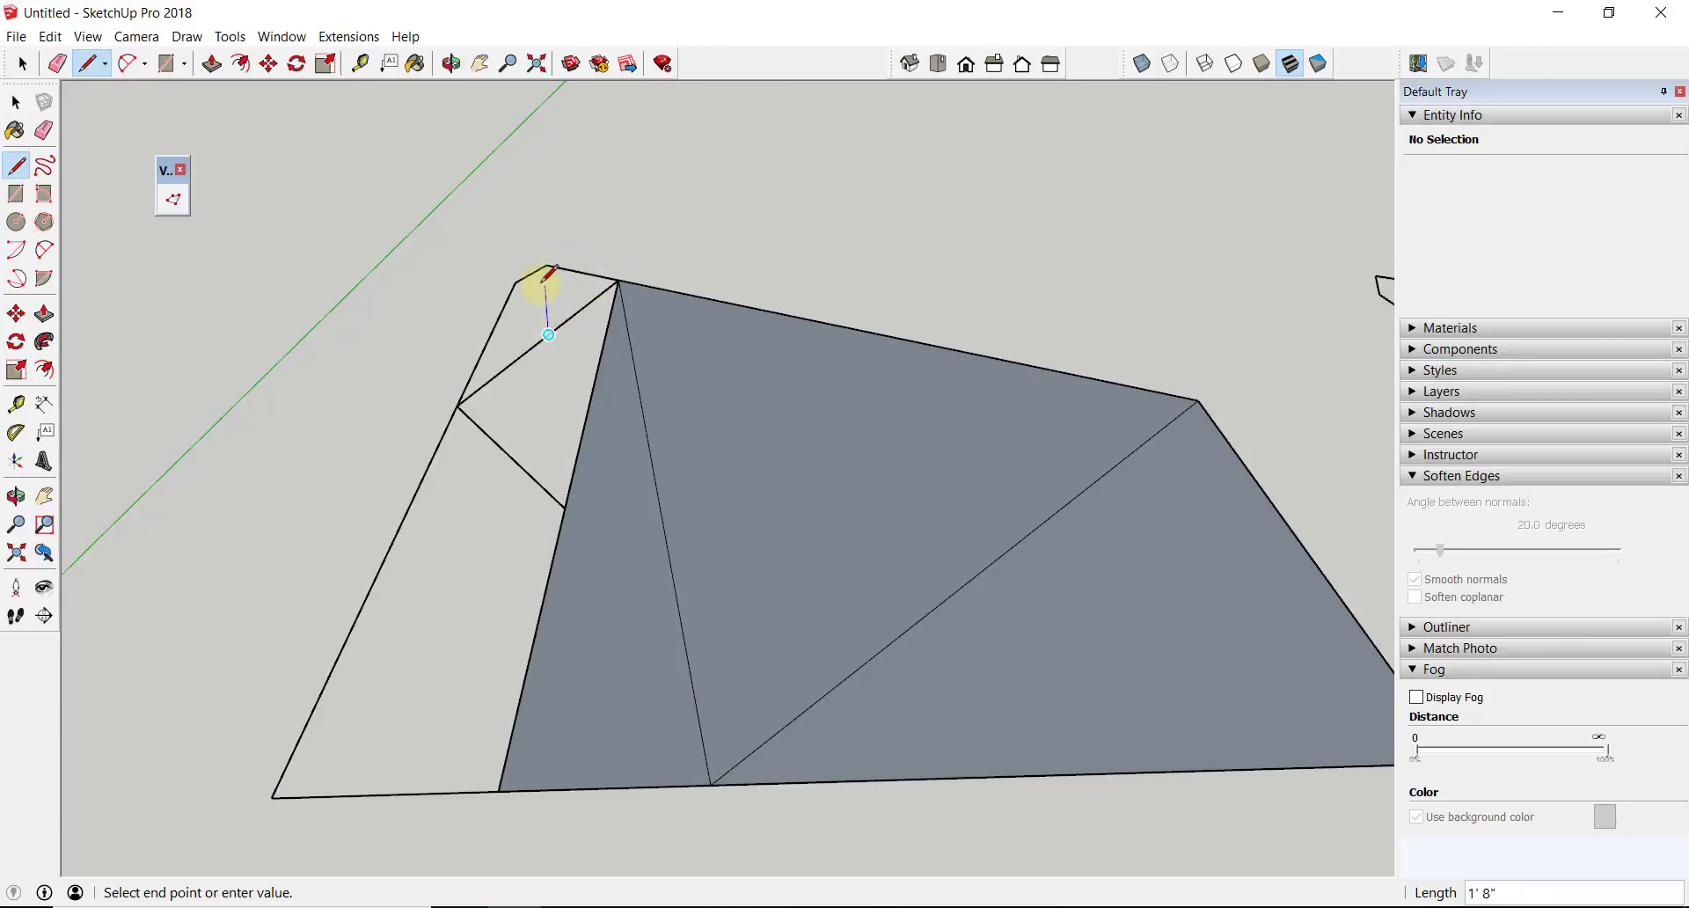
click(546, 265)
key(space)
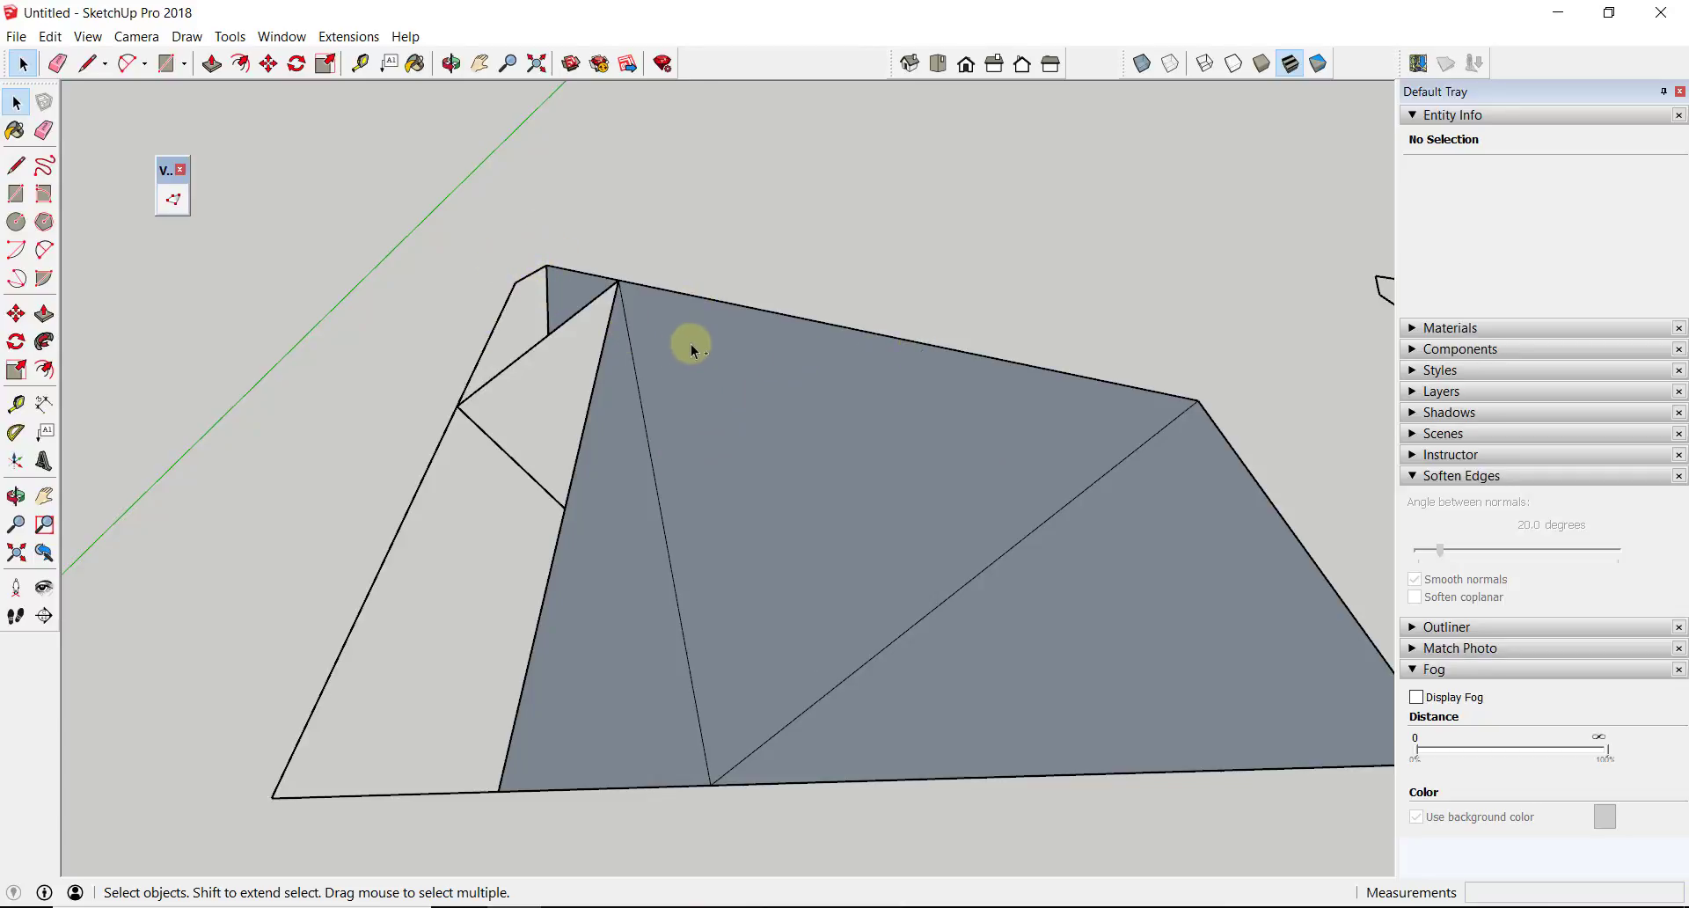
Step: Undo all six subdividing lines drawn inside the outline
key(ctrl+z)
key(ctrl+z)
key(ctrl+z)
key(ctrl+z)
key(ctrl+z)
key(ctrl+z)
Step: Display the floating Sandbox toolset and move it clear of the other small floating palette
scroll(650, 329, down, 1)
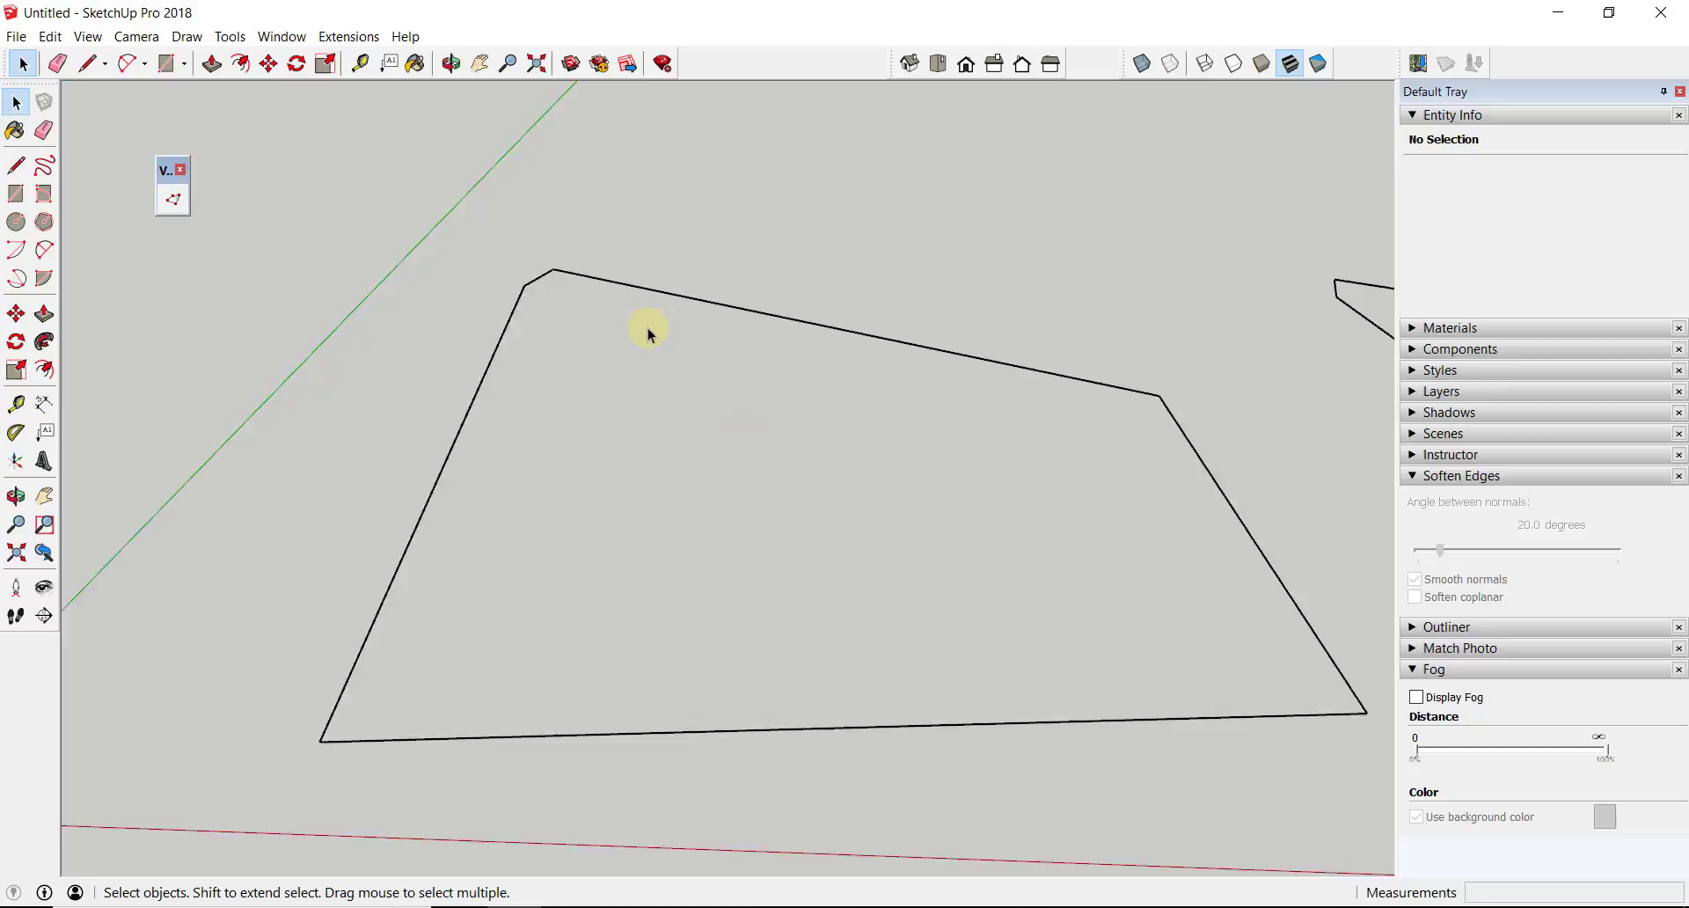
scroll(649, 329, down, 3)
shift+middle_drag(724, 320, 572, 368)
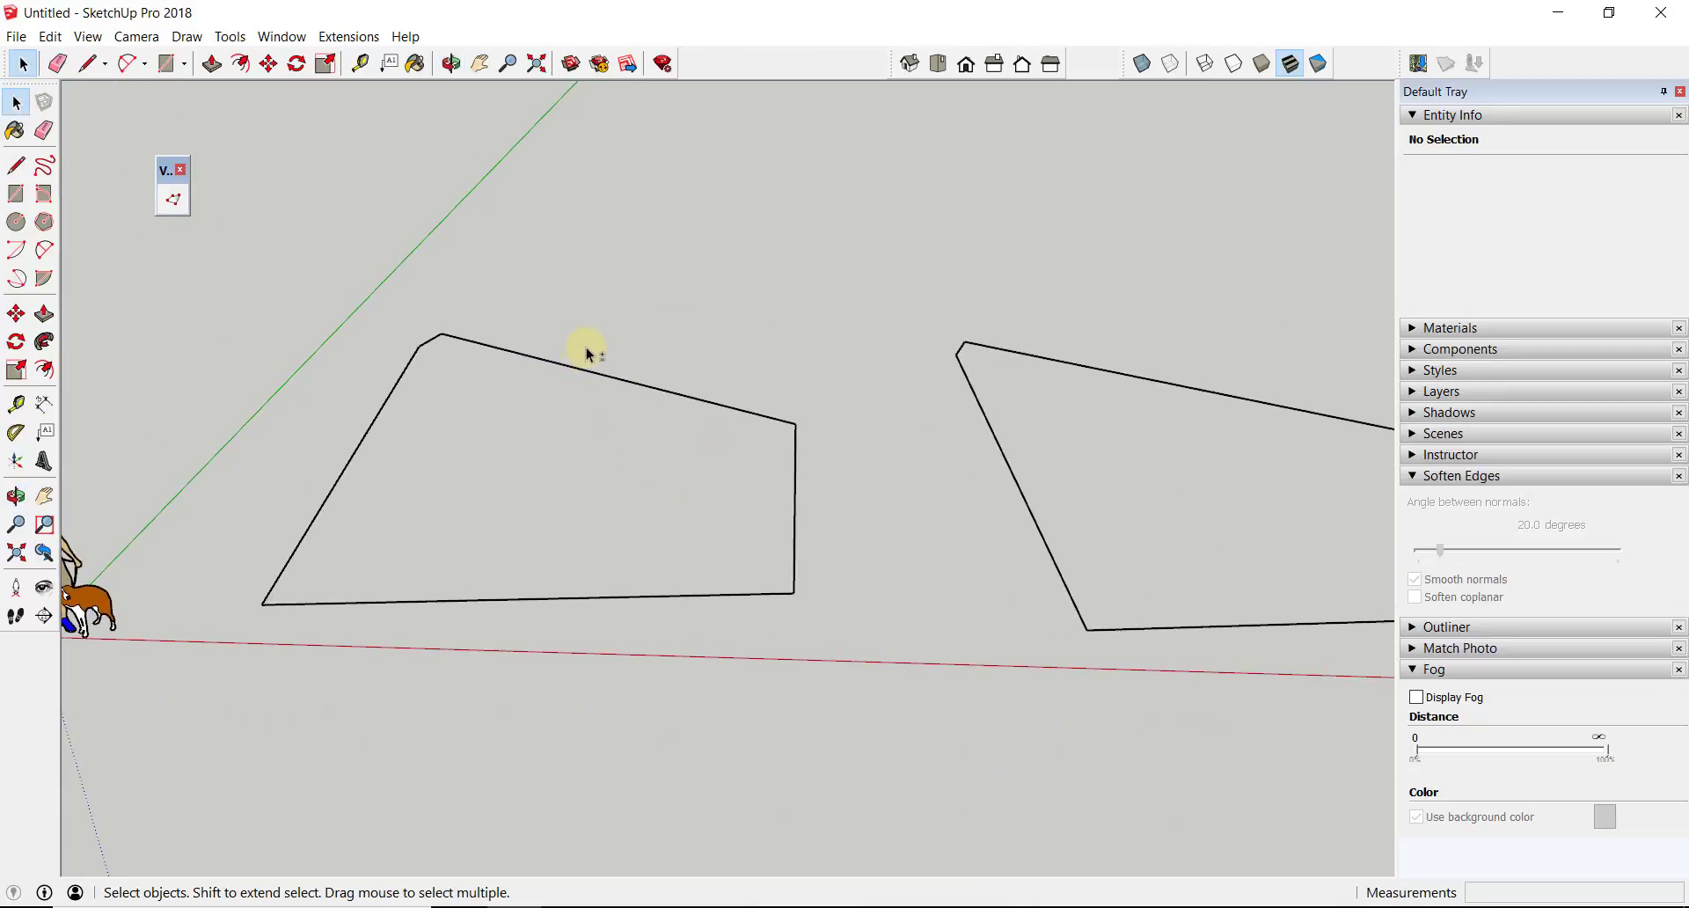
scroll(563, 304, down, 5)
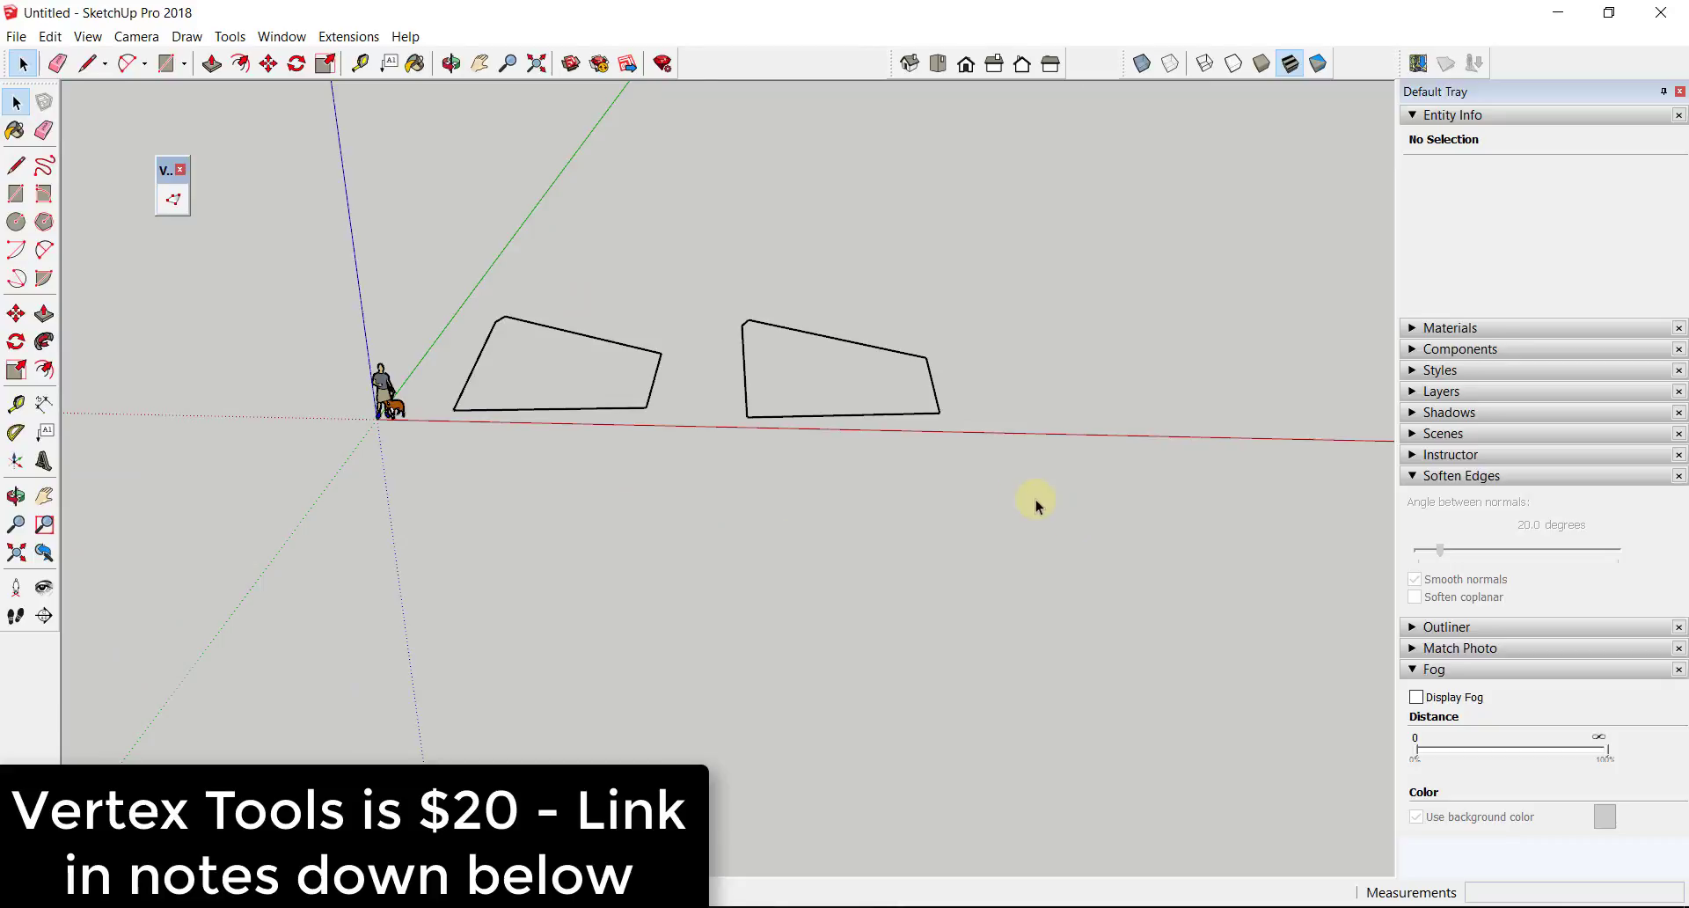
right_click(762, 79)
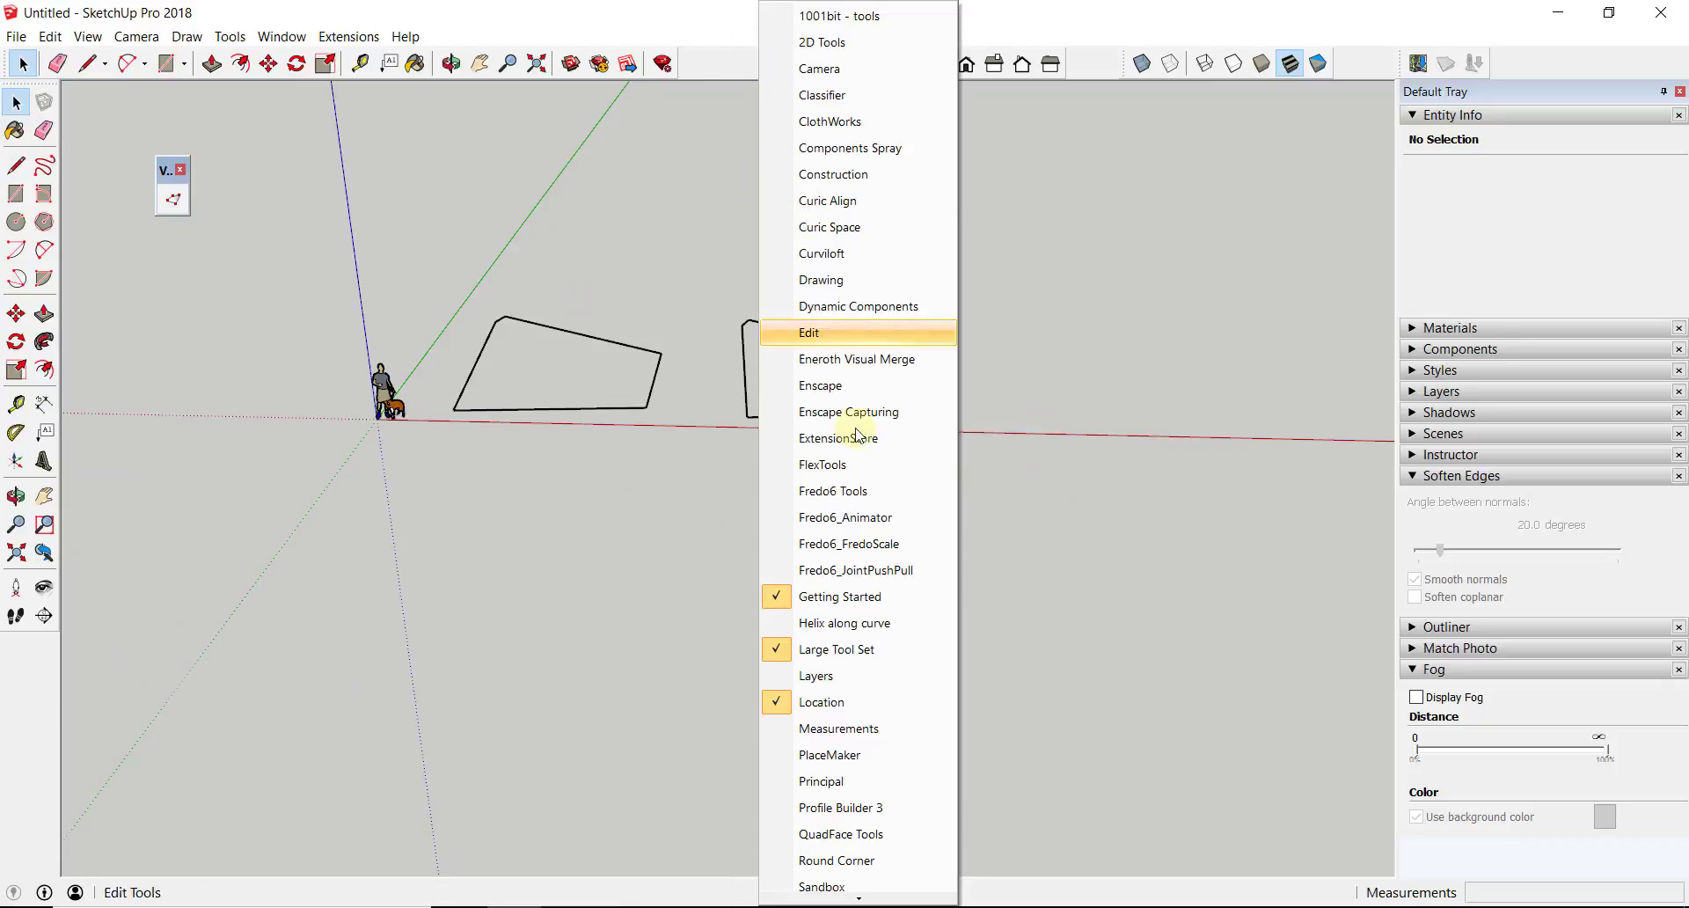
scroll(871, 510, down, 1)
click(840, 804)
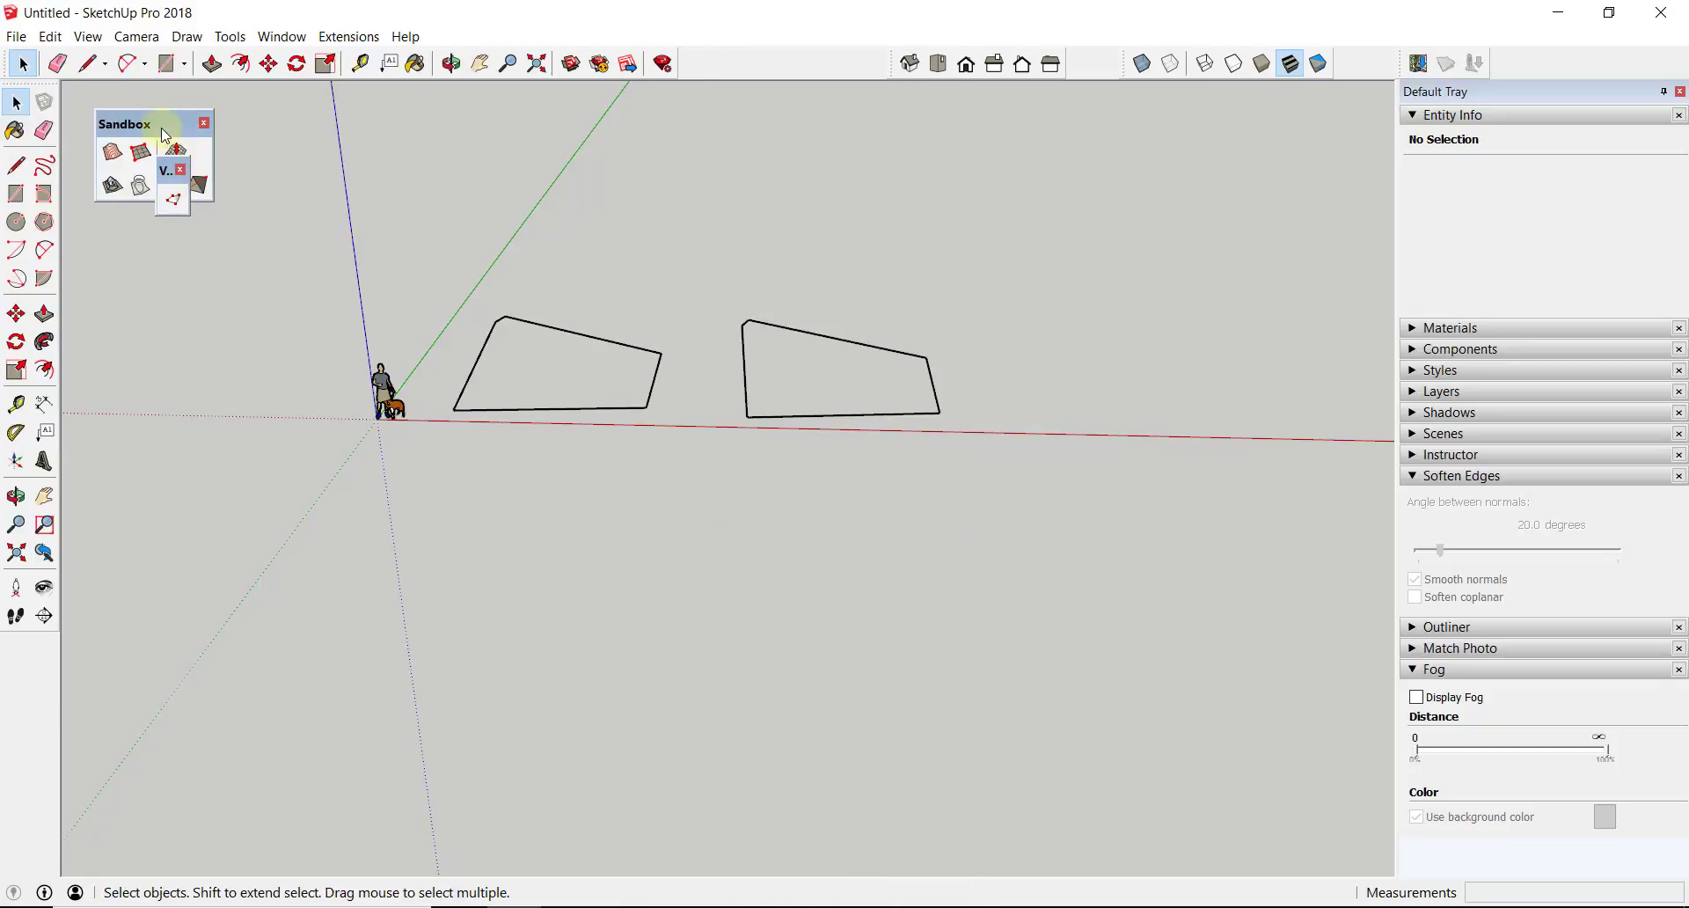
drag(162, 129, 352, 139)
Step: Create a flat Sandbox From Scratch grid with 1' spacing beyond the two outlines along the red axis, and open its group for editing
click(331, 166)
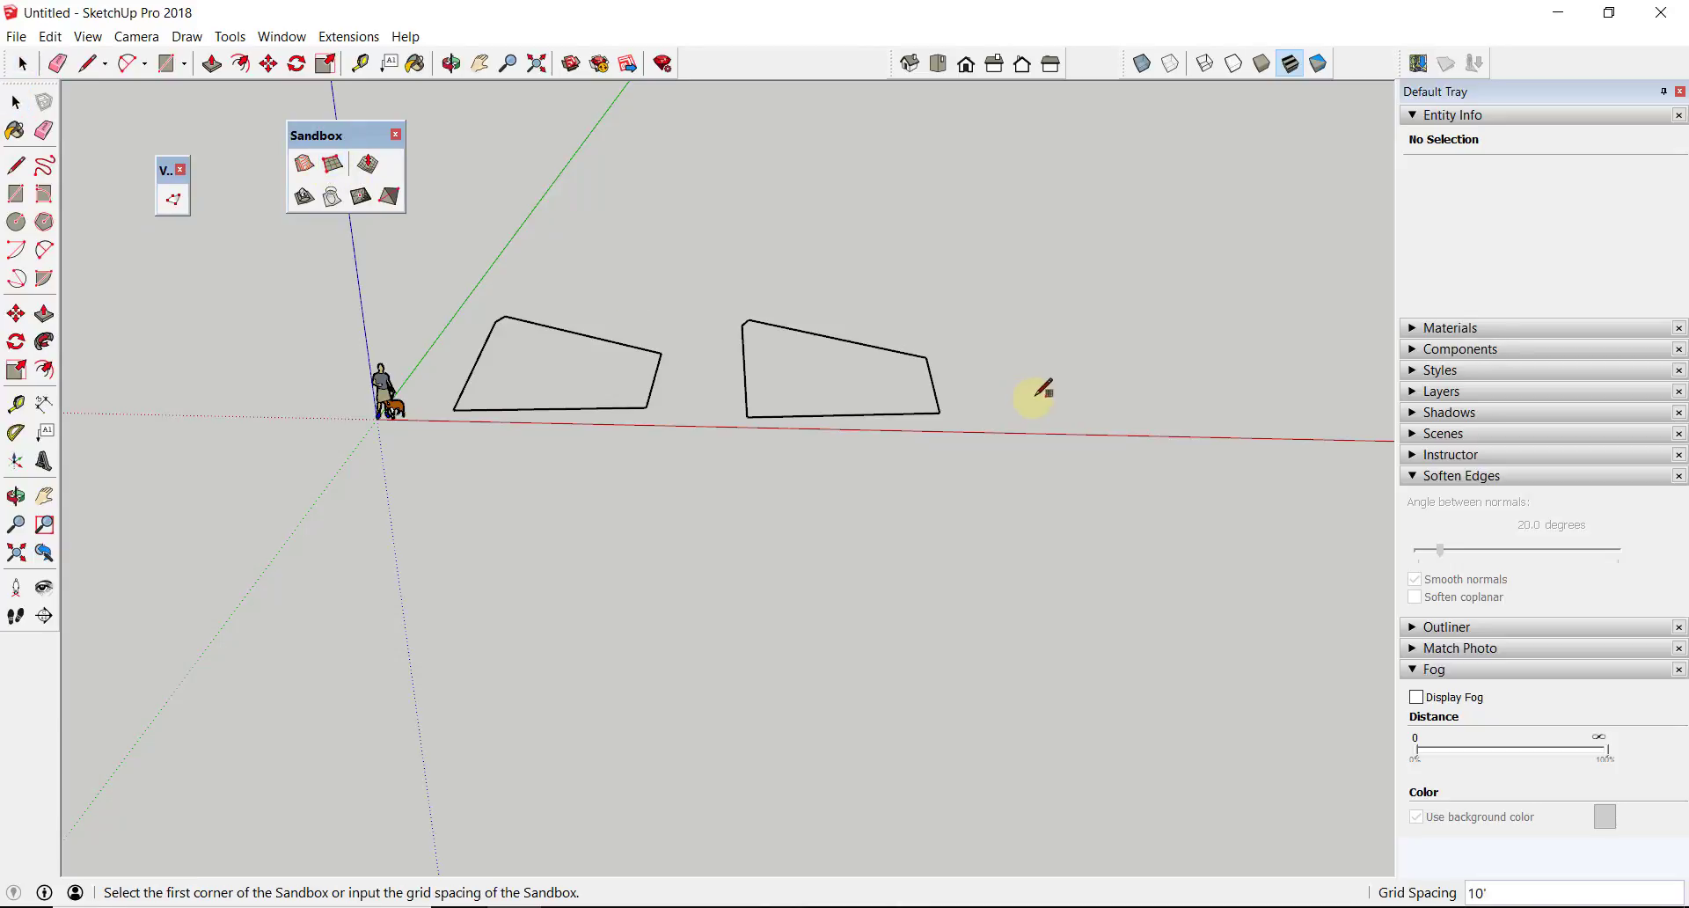
middle_drag(1041, 421, 751, 455)
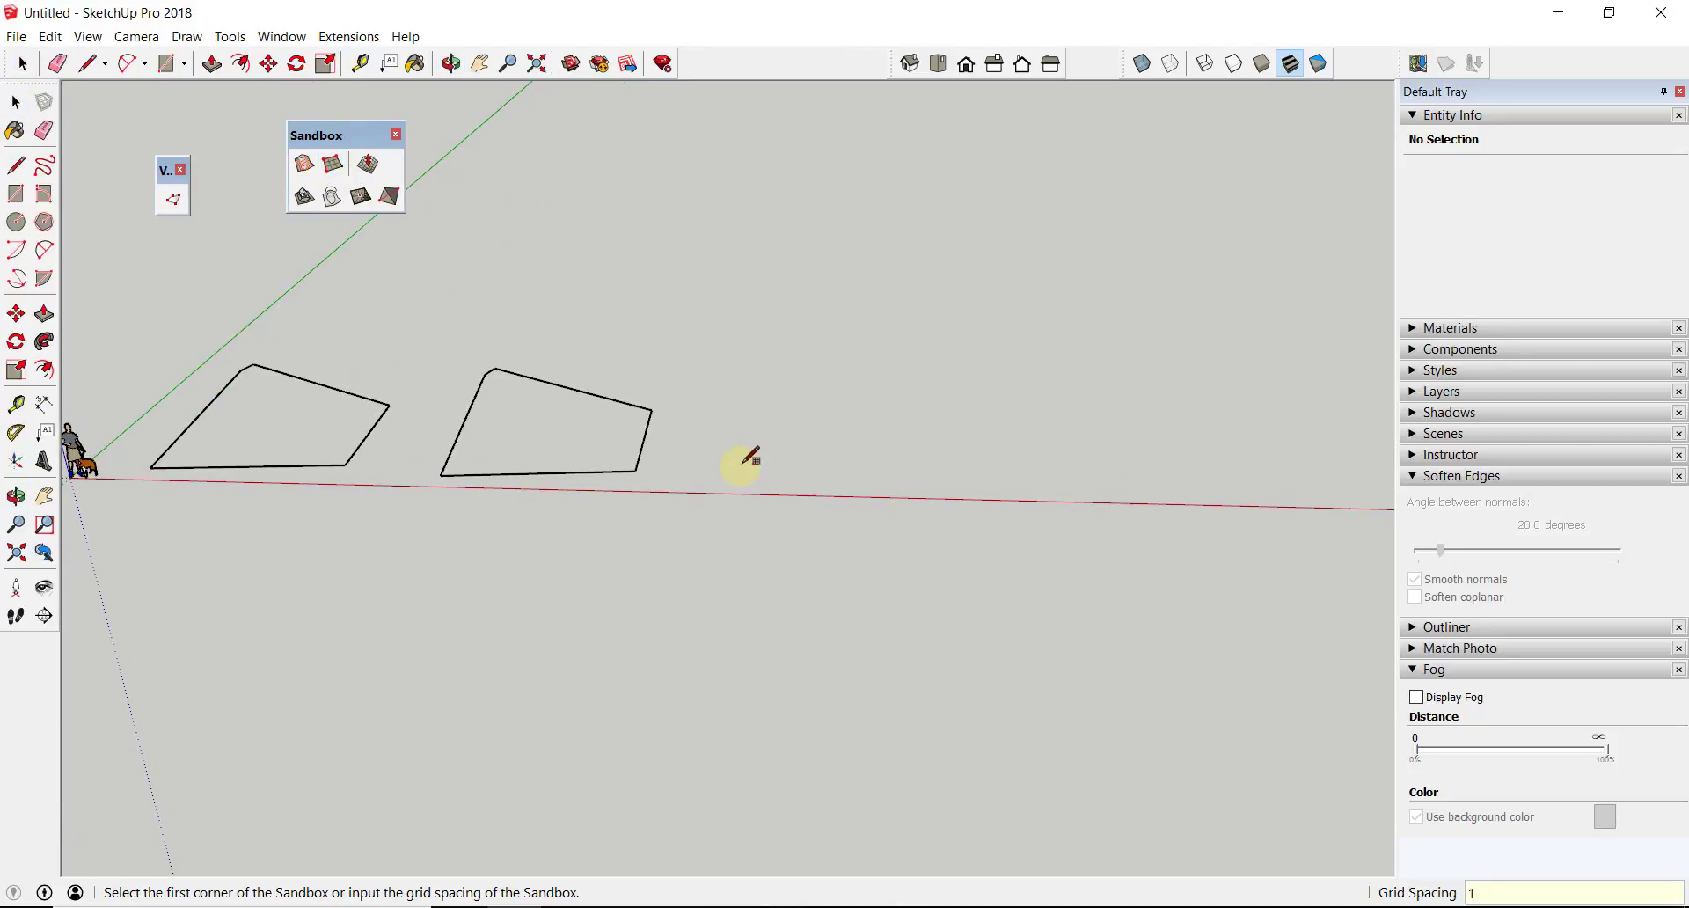
click(718, 489)
click(989, 473)
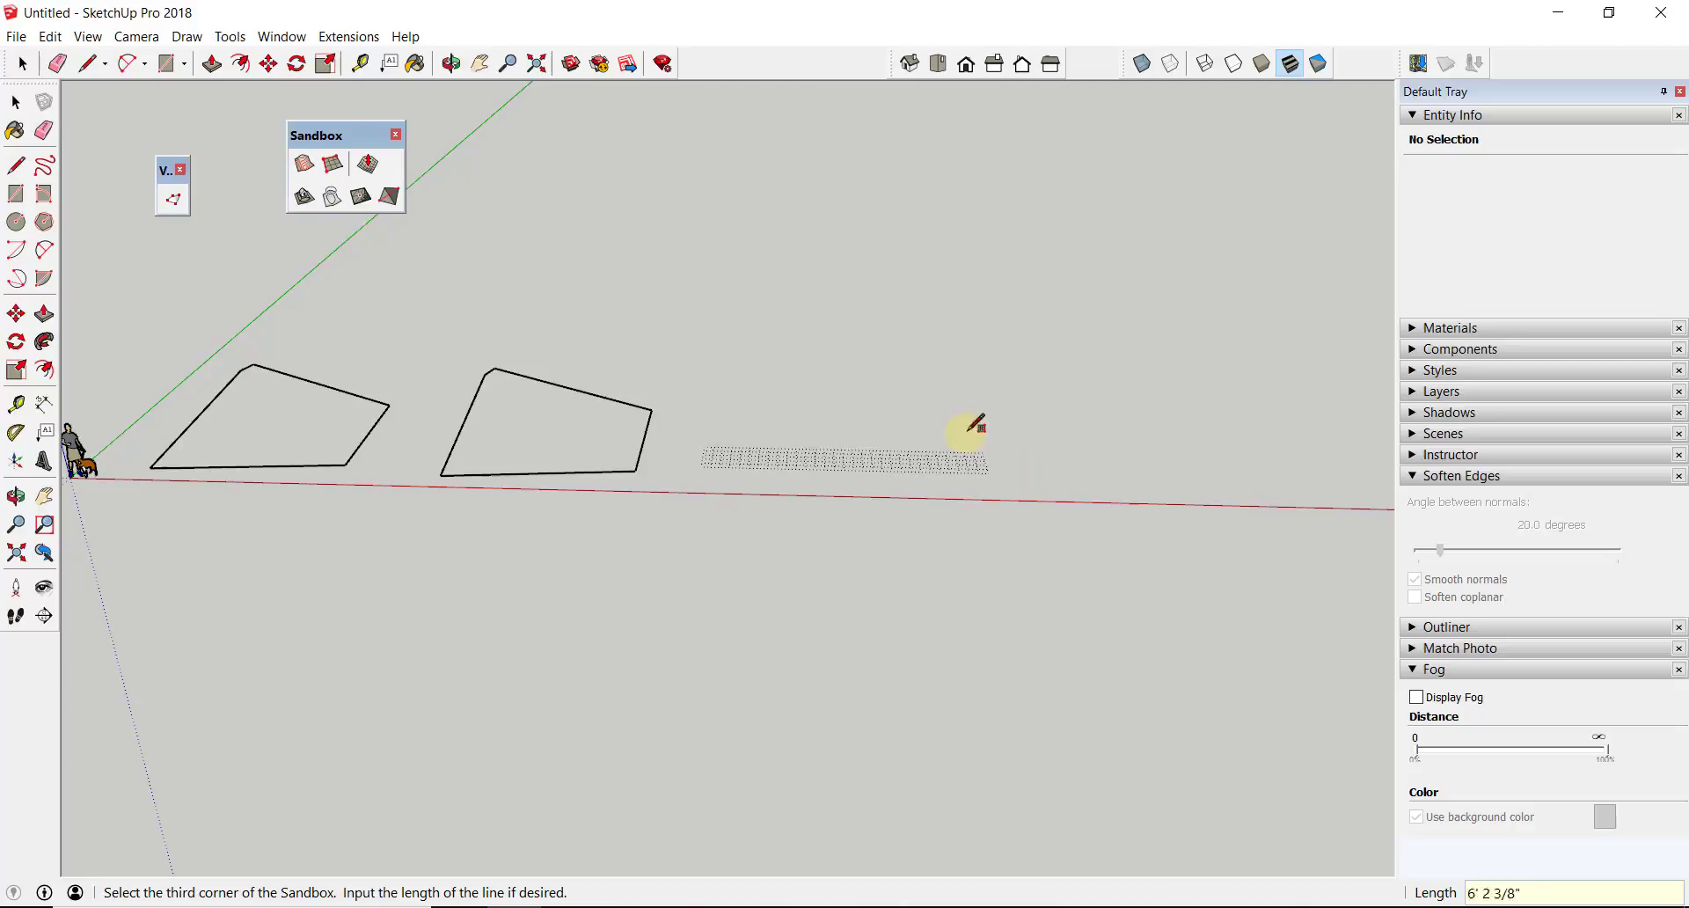
click(951, 363)
double_click(902, 405)
scroll(915, 401, up, 7)
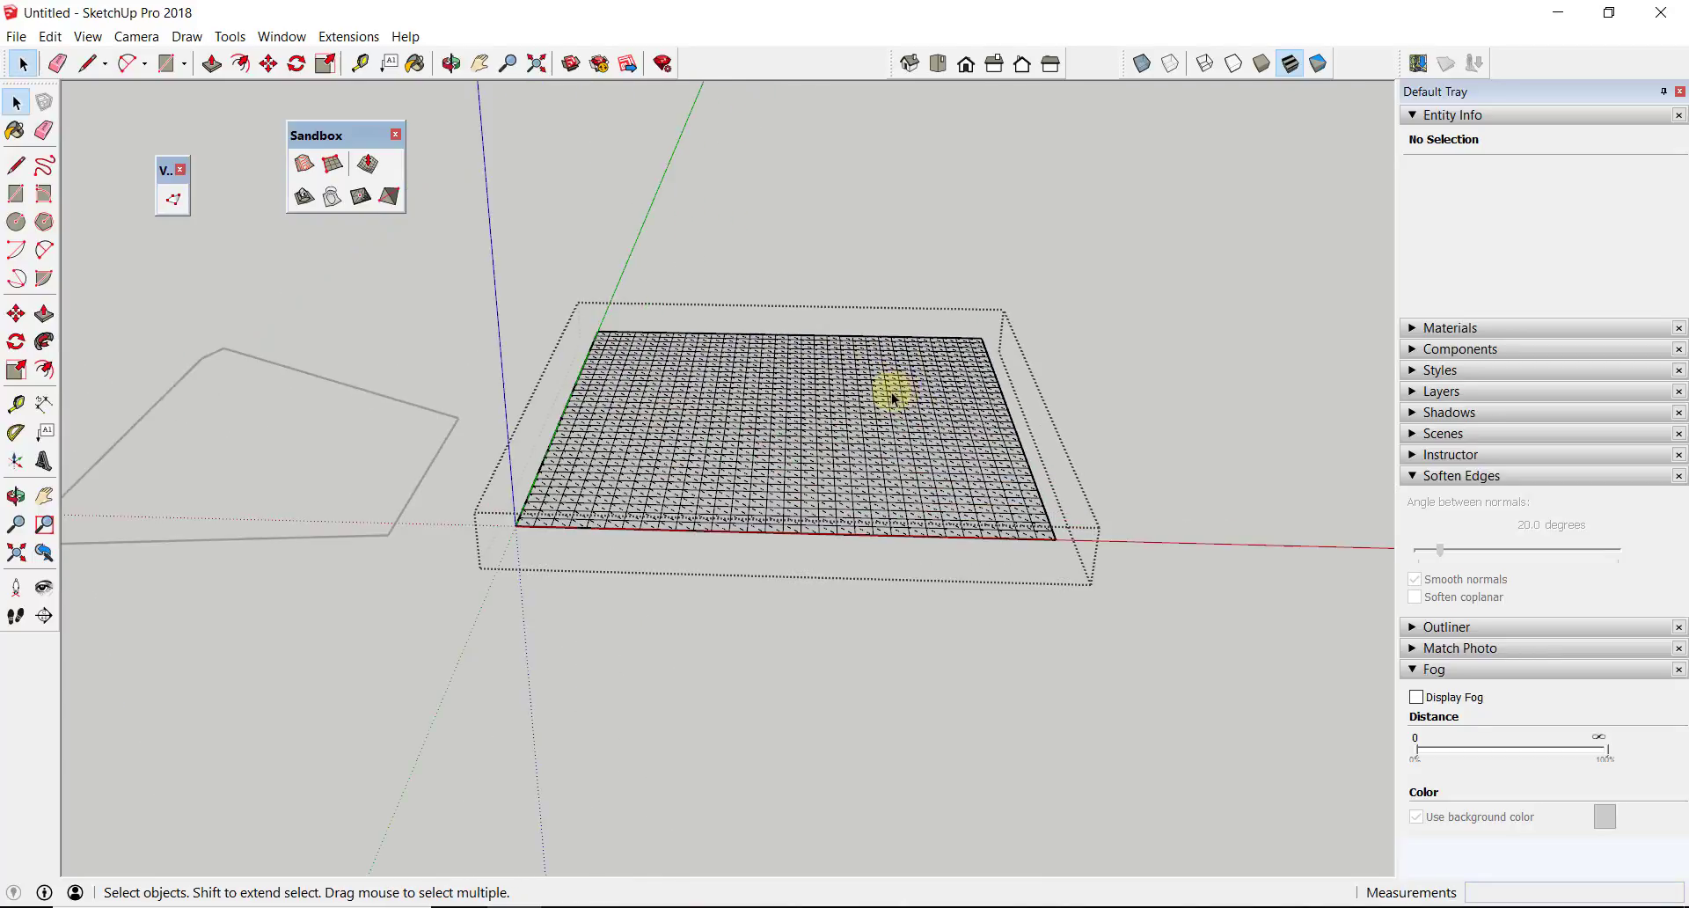
Step: Turn off the display of hidden geometry so the grid's diagonal edges are not drawn
click(88, 36)
click(132, 108)
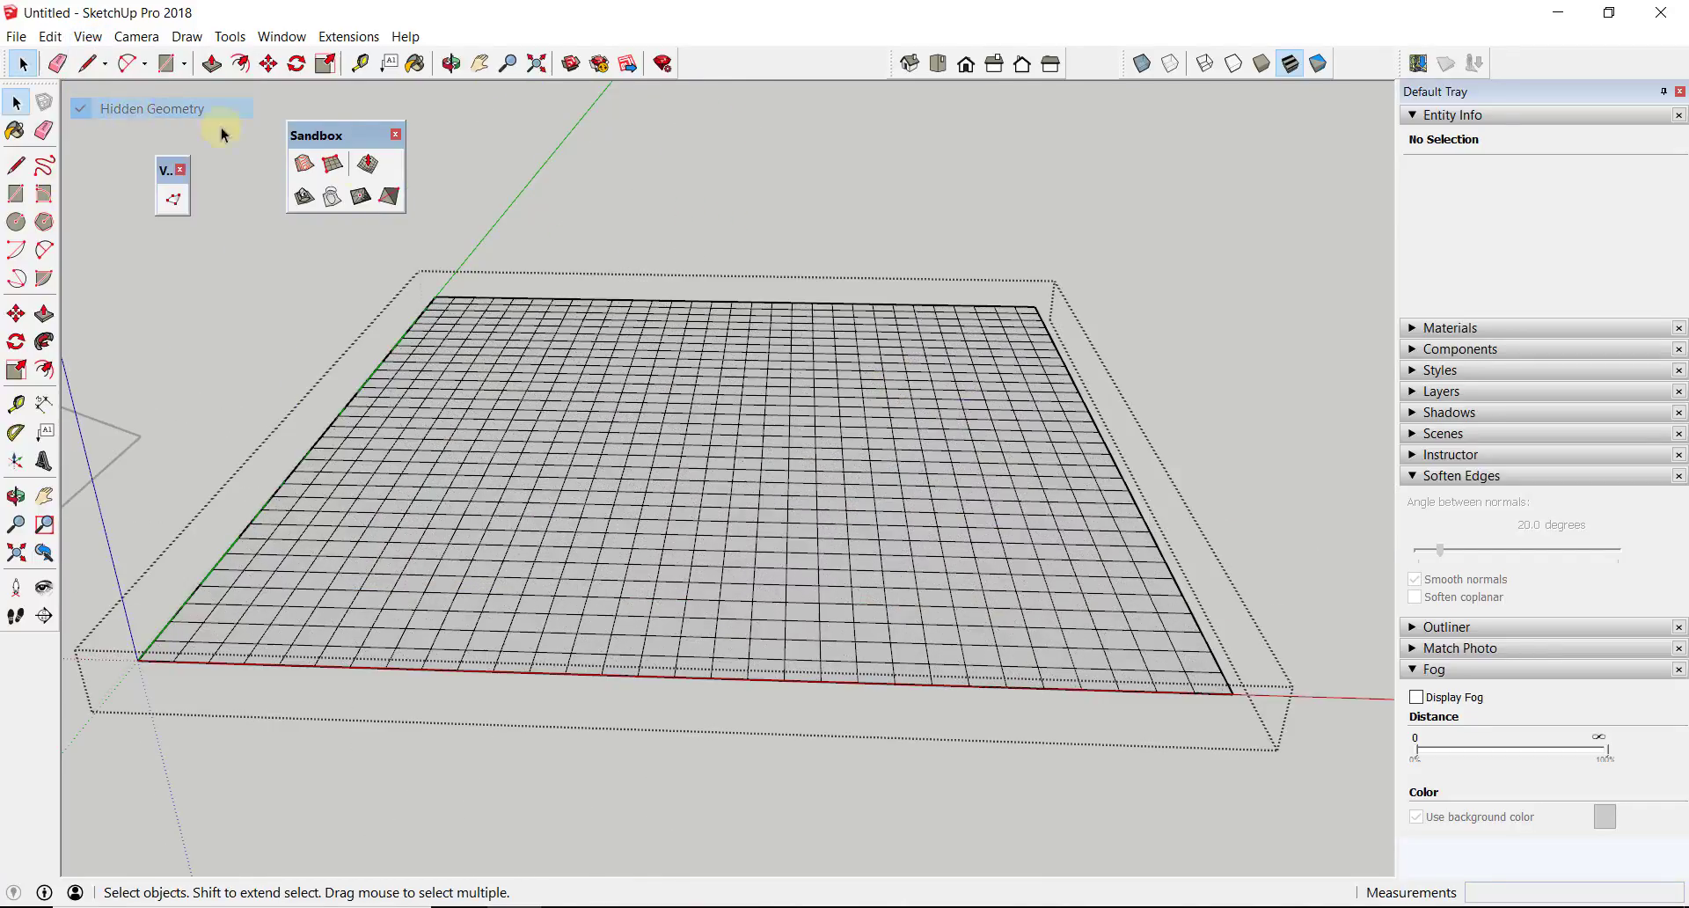
Step: With Vertex Tools and a 3' soft radius, raise a block of vertices mid-grid about 3' and shift it along the red axis
click(175, 207)
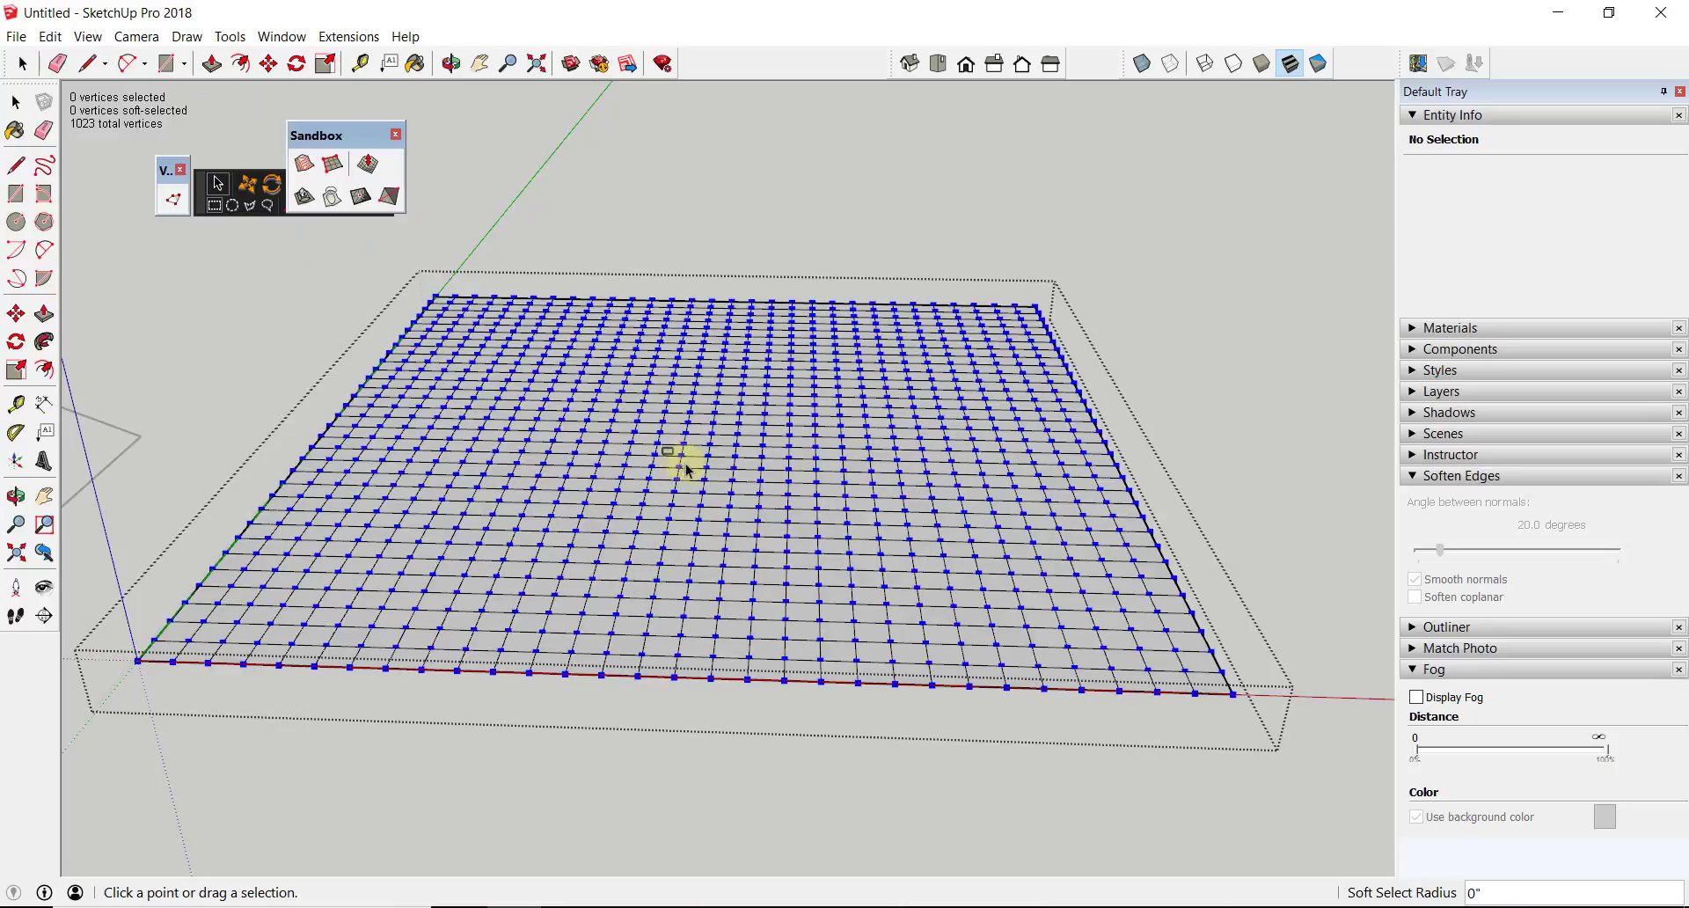
drag(678, 464, 741, 495)
drag(649, 418, 793, 509)
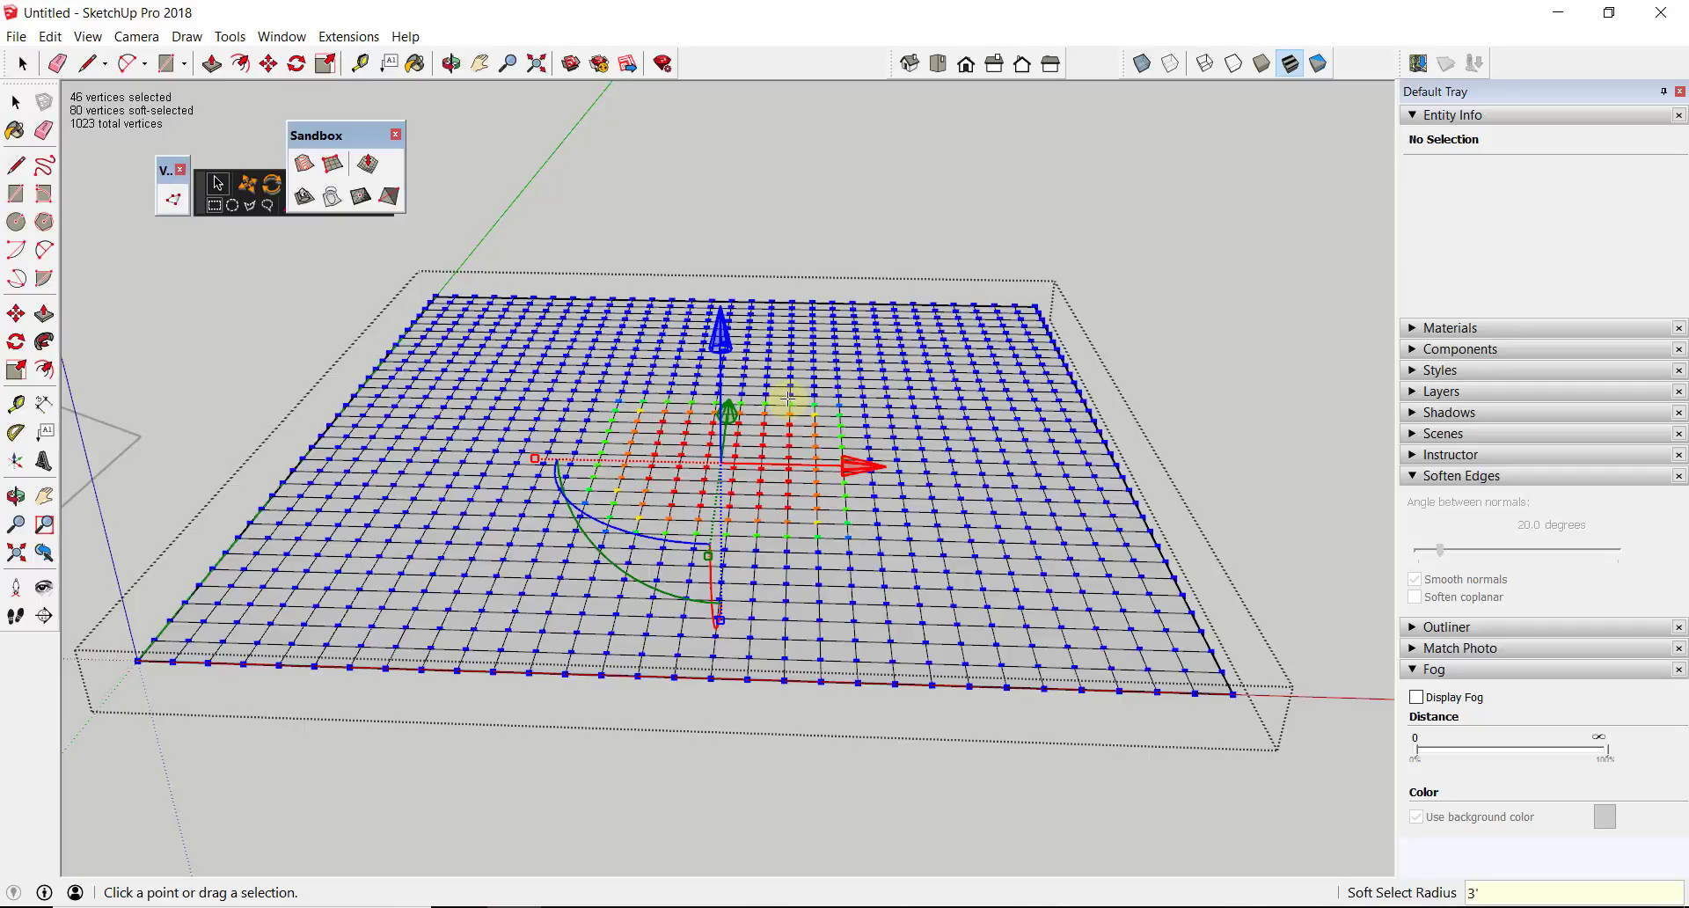
drag(721, 341, 722, 261)
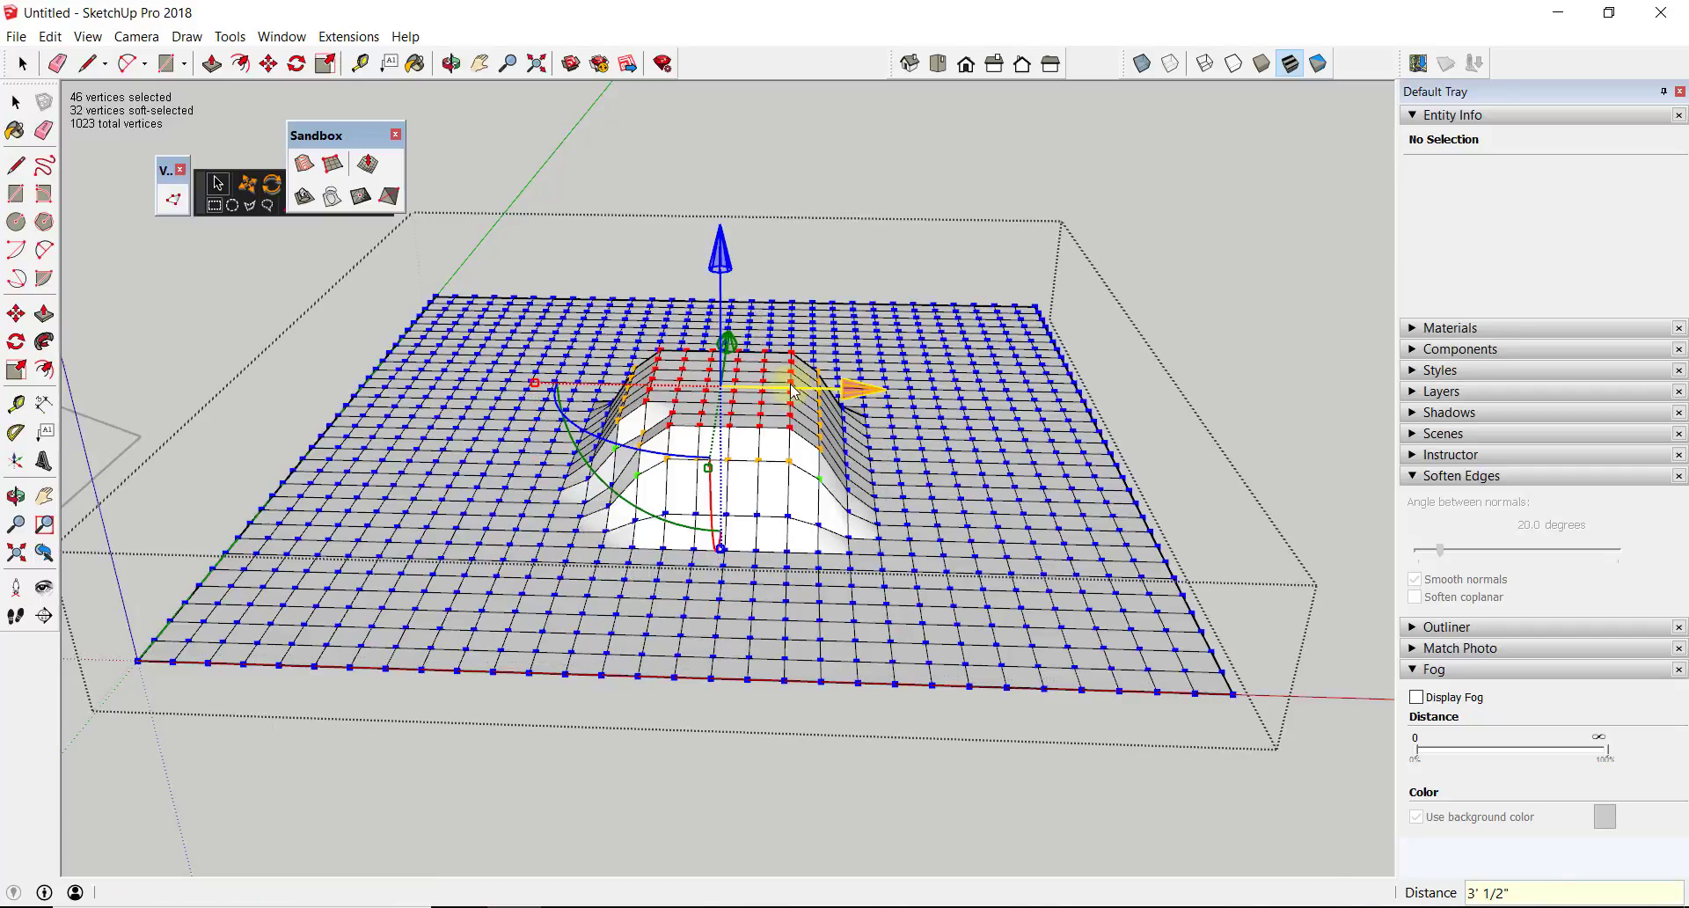
drag(856, 389, 948, 371)
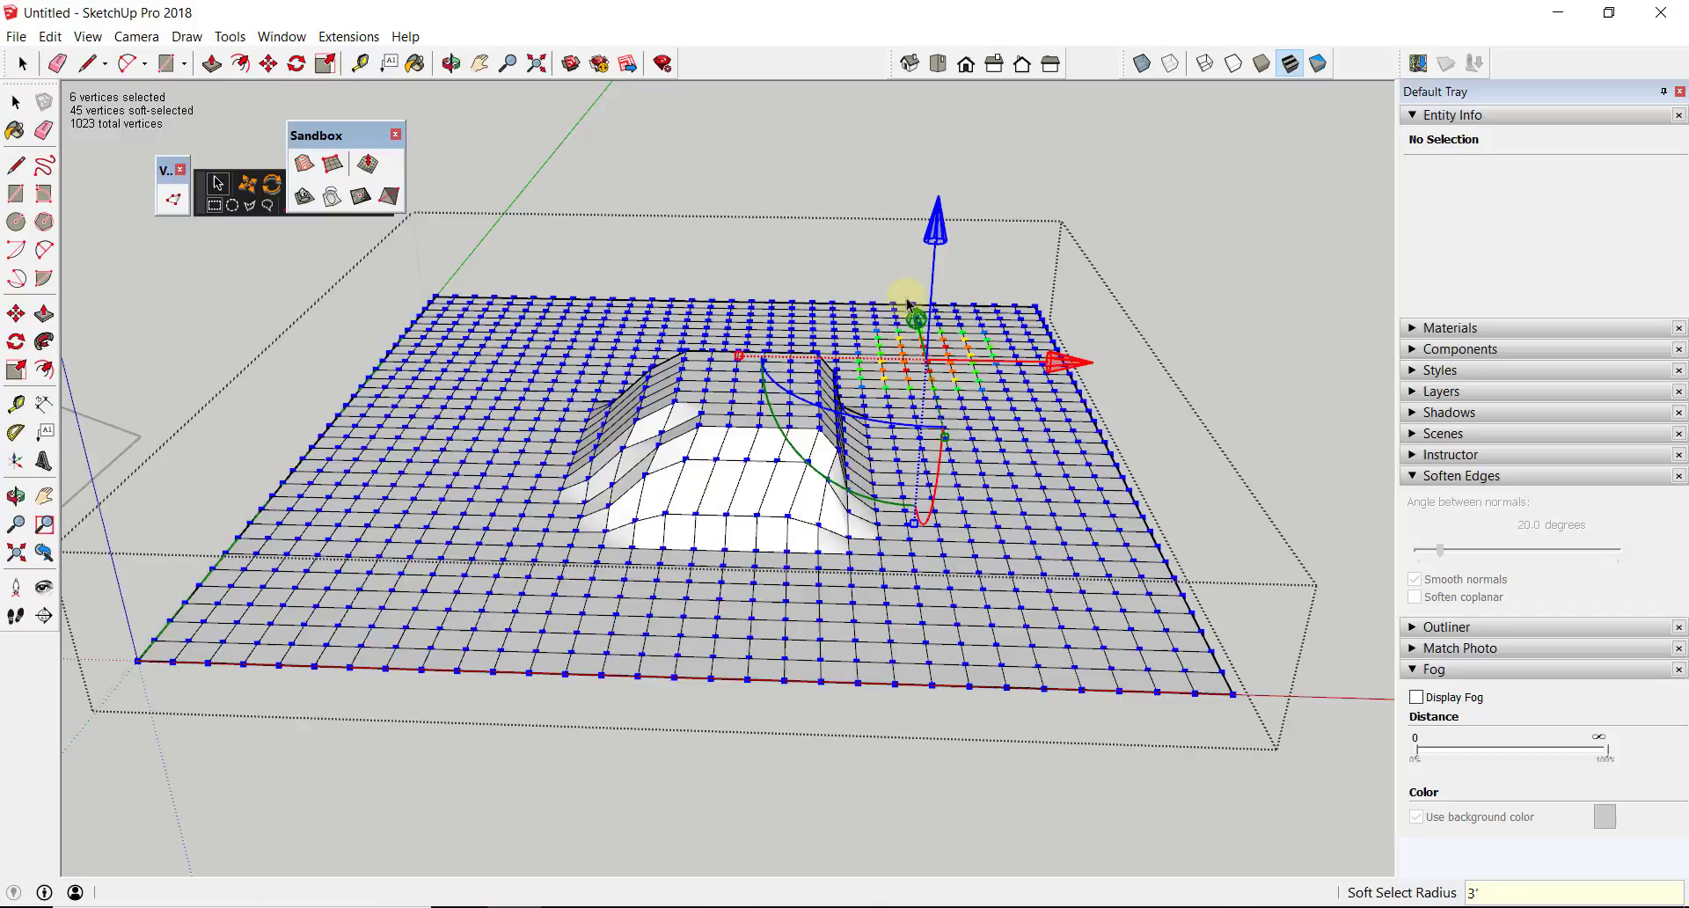
Step: Raise a small vertex patch near the grid's back right corner about 2' 3 1/2" and another near the back left corner
drag(932, 259, 936, 211)
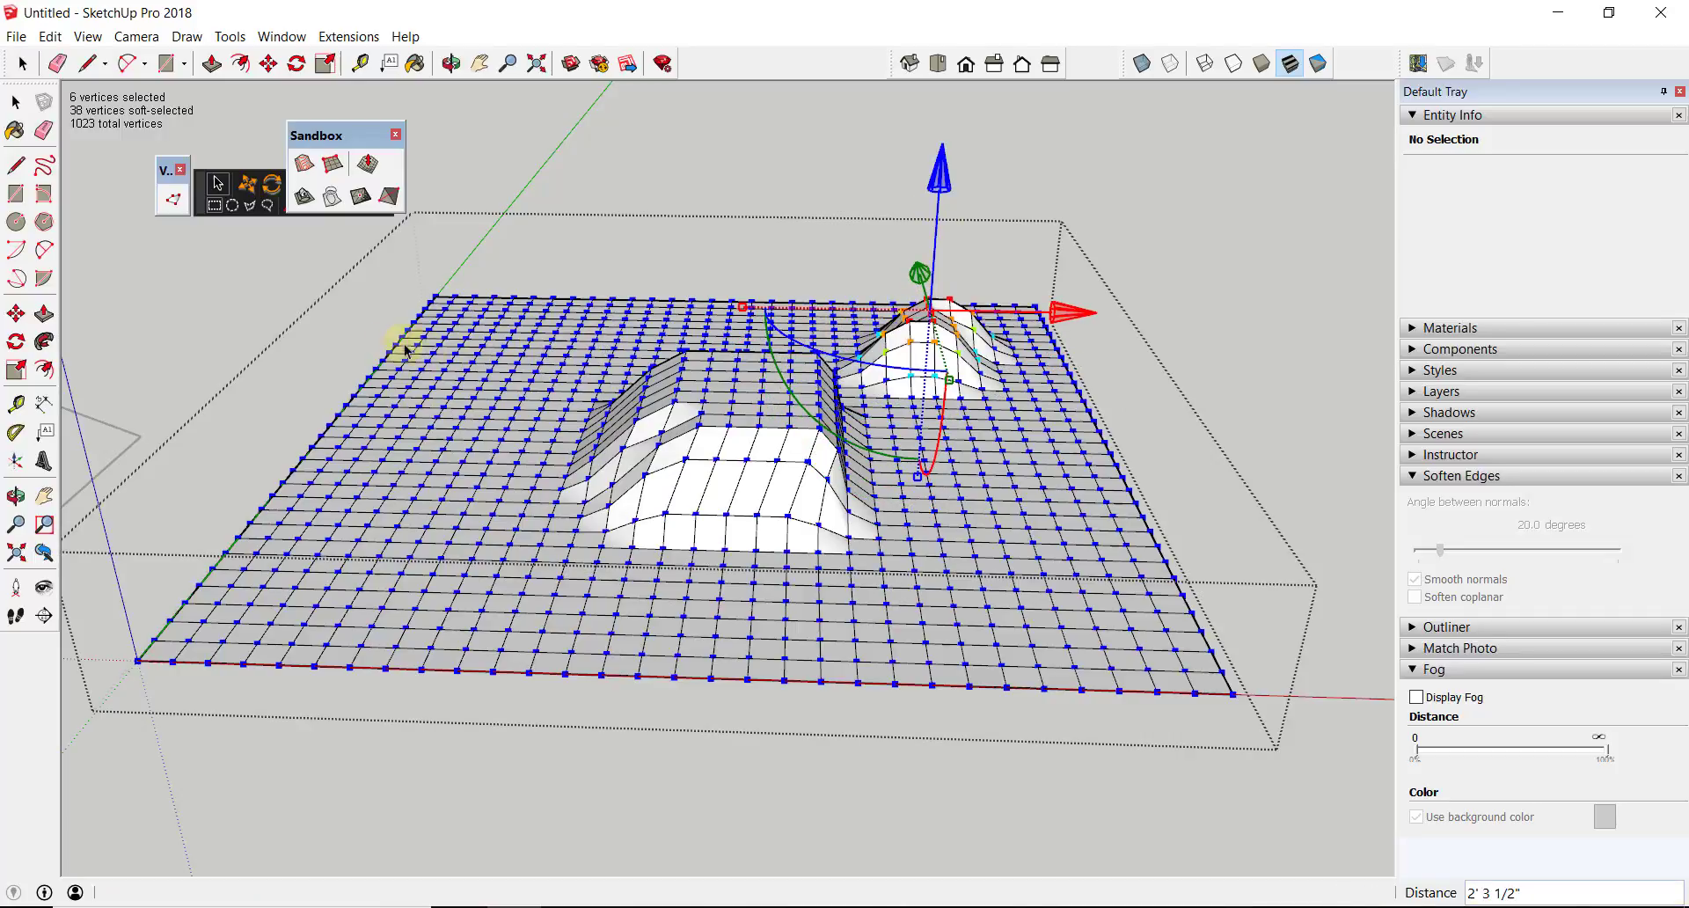
drag(468, 344, 520, 404)
drag(478, 267, 473, 202)
key(space)
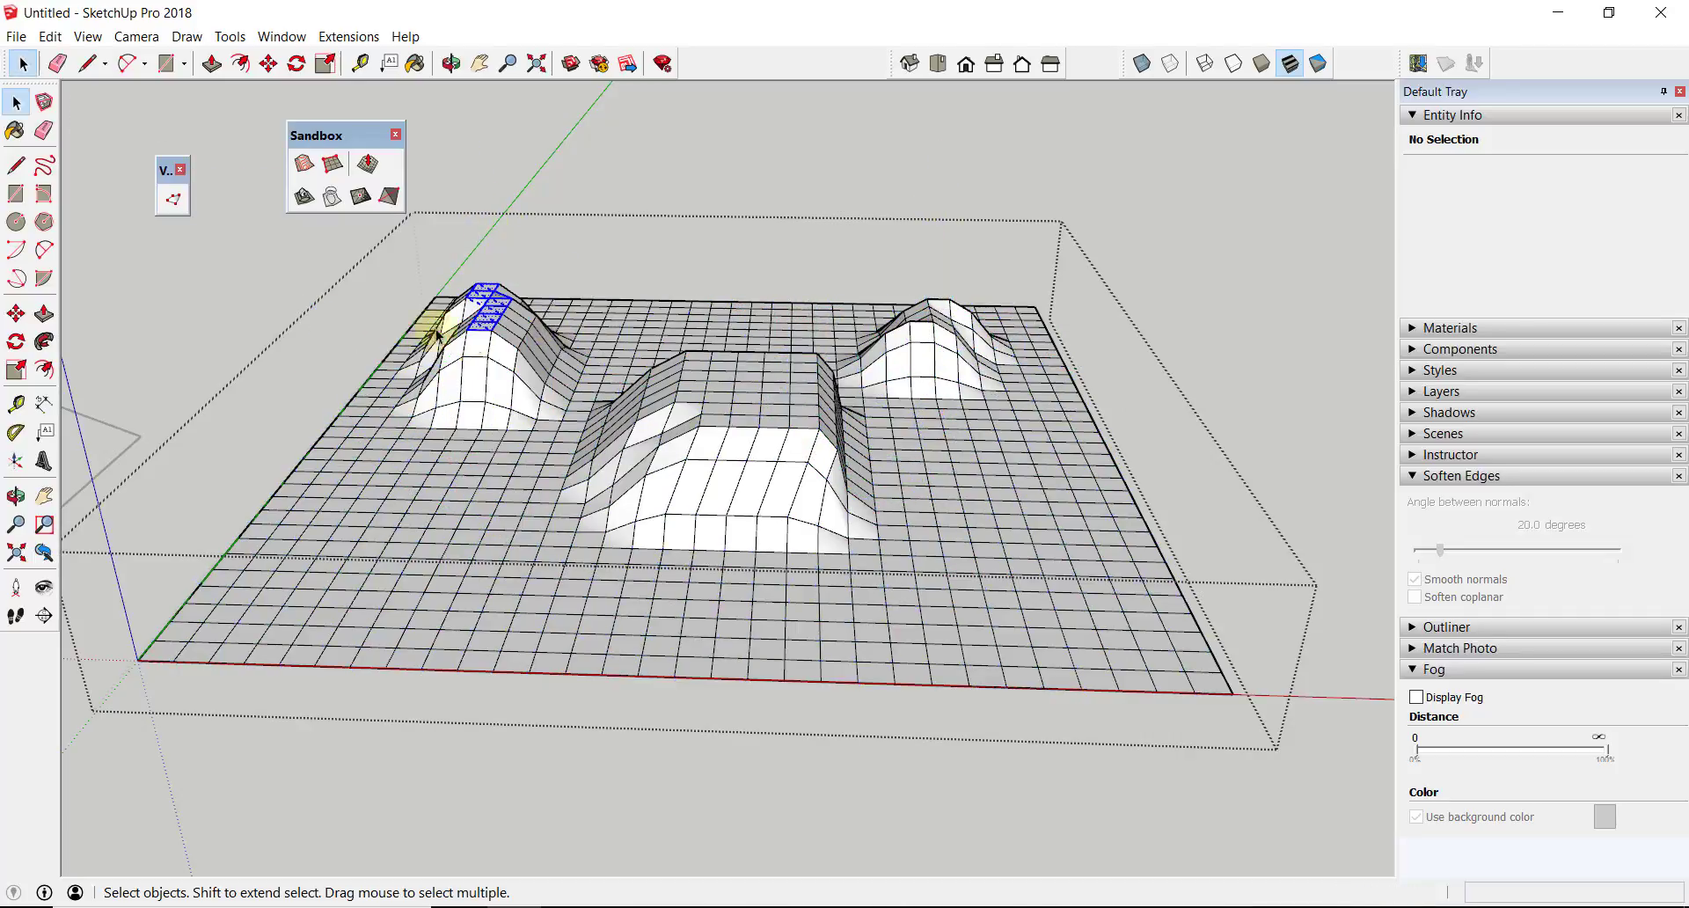
Step: Undo all the vertex moves on the grid
key(ctrl+z)
key(ctrl+z)
key(ctrl+z)
key(ctrl+z)
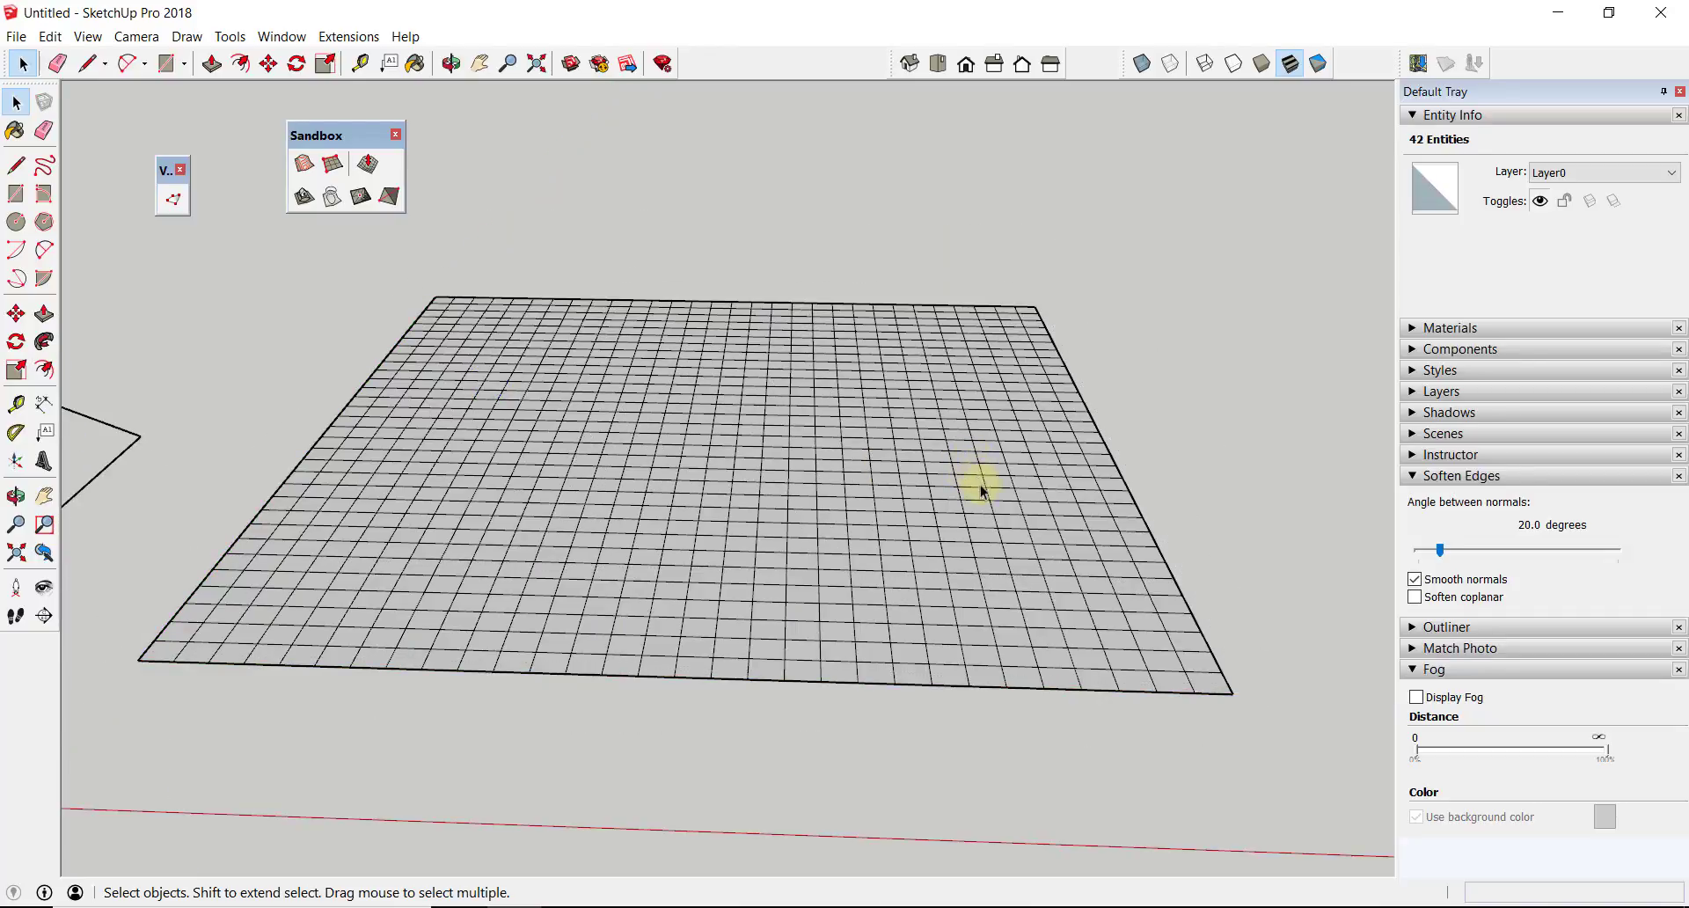
scroll(989, 493, down, 3)
scroll(980, 485, down, 5)
scroll(608, 517, up, 3)
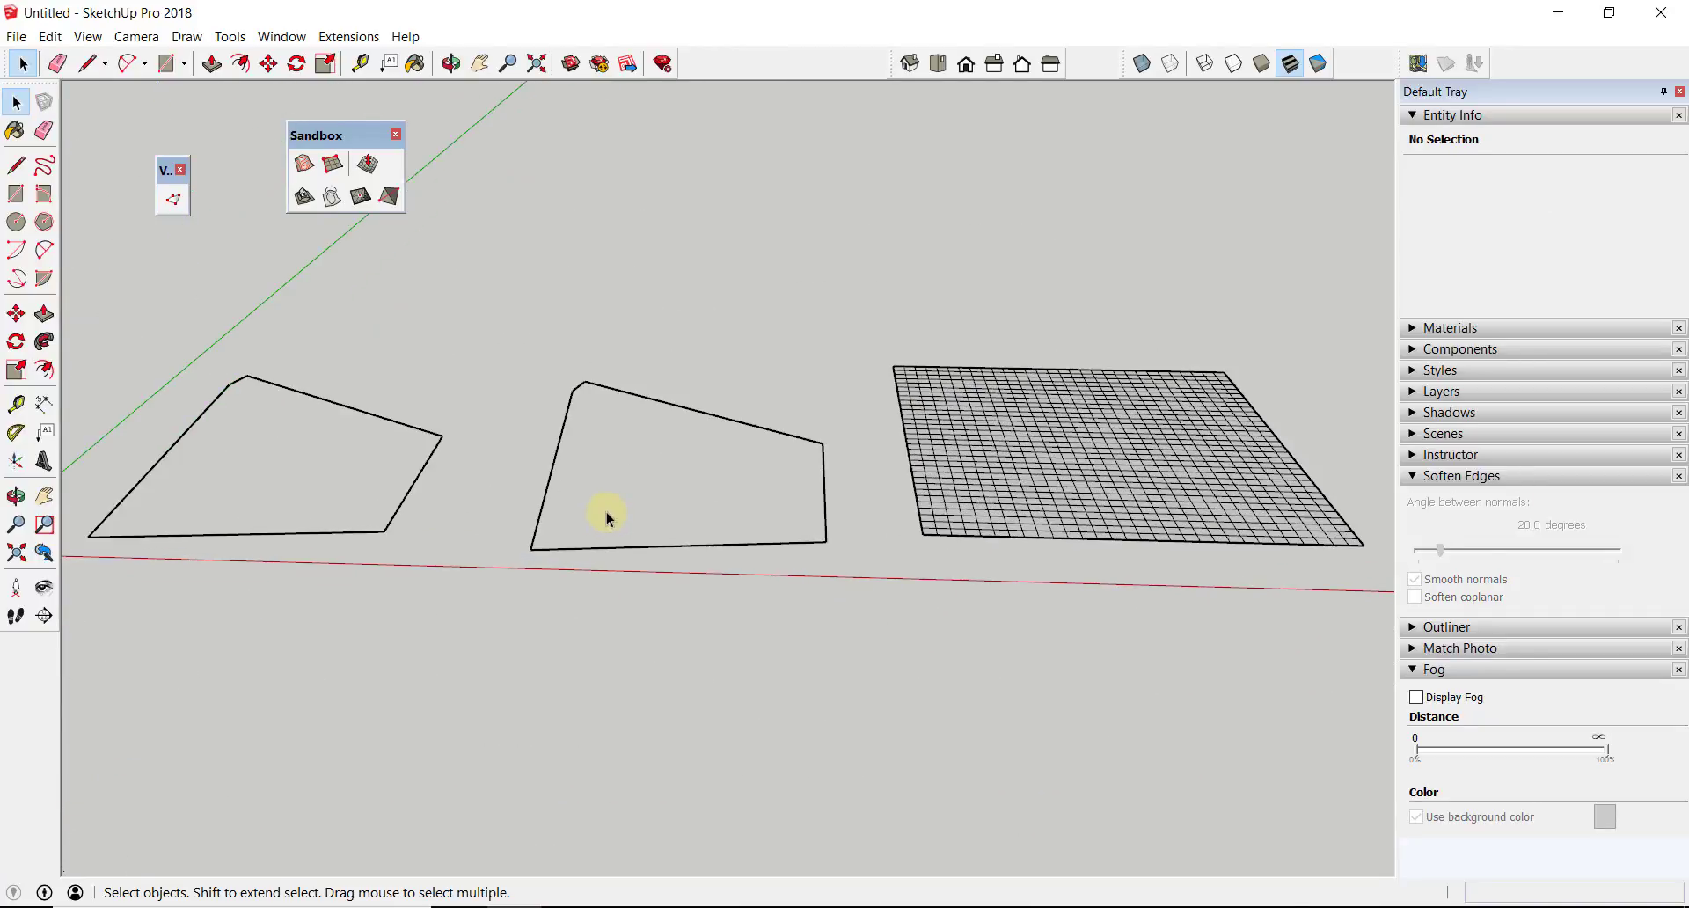
middle_drag(599, 486, 540, 368)
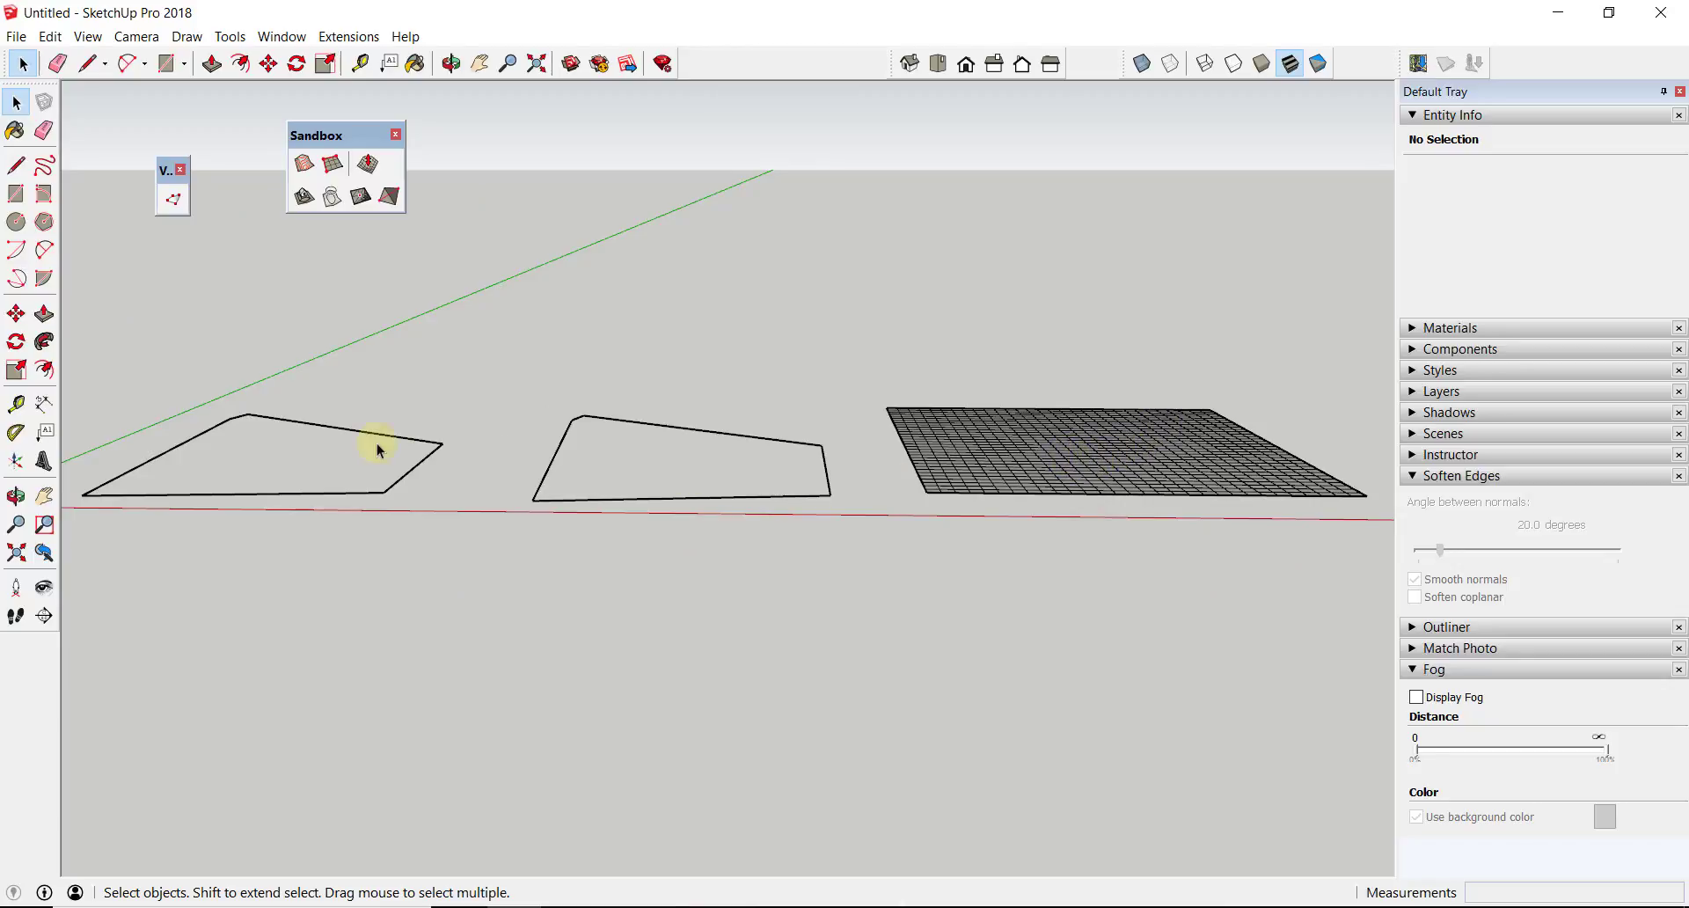
drag(511, 361, 872, 583)
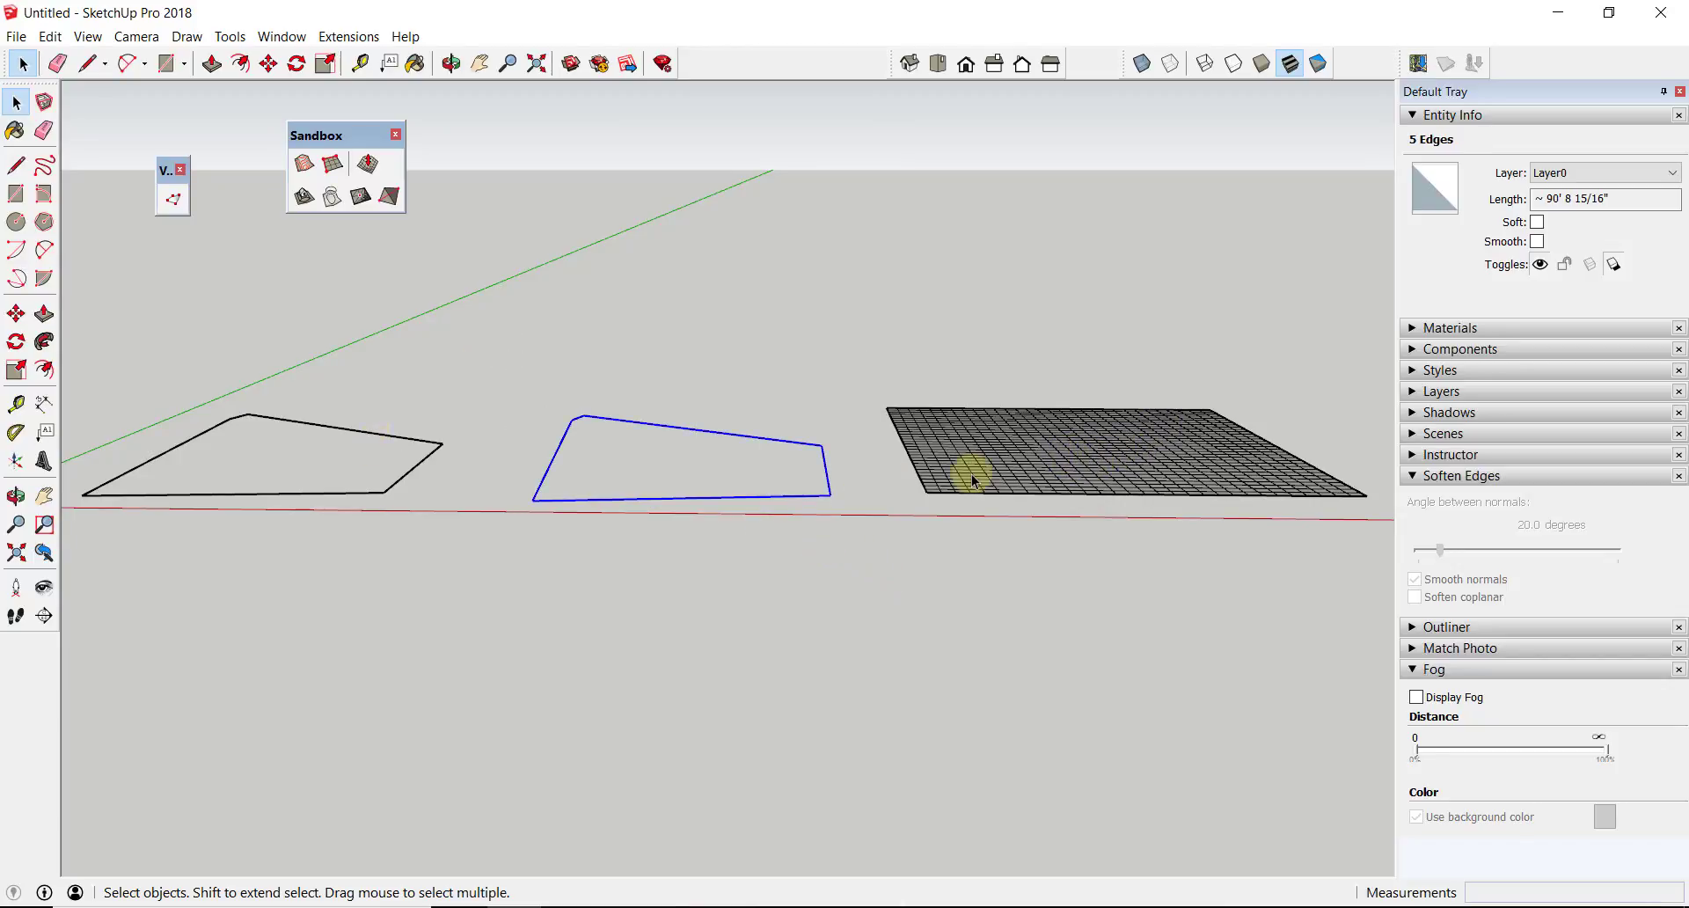
Step: Open the grid group and raise a block of mid-grid vertices about 6' 4 3/4" using Vertex Tools with a 3' soft radius
click(1113, 437)
shift+middle_drag(1113, 437, 991, 502)
double_click(992, 501)
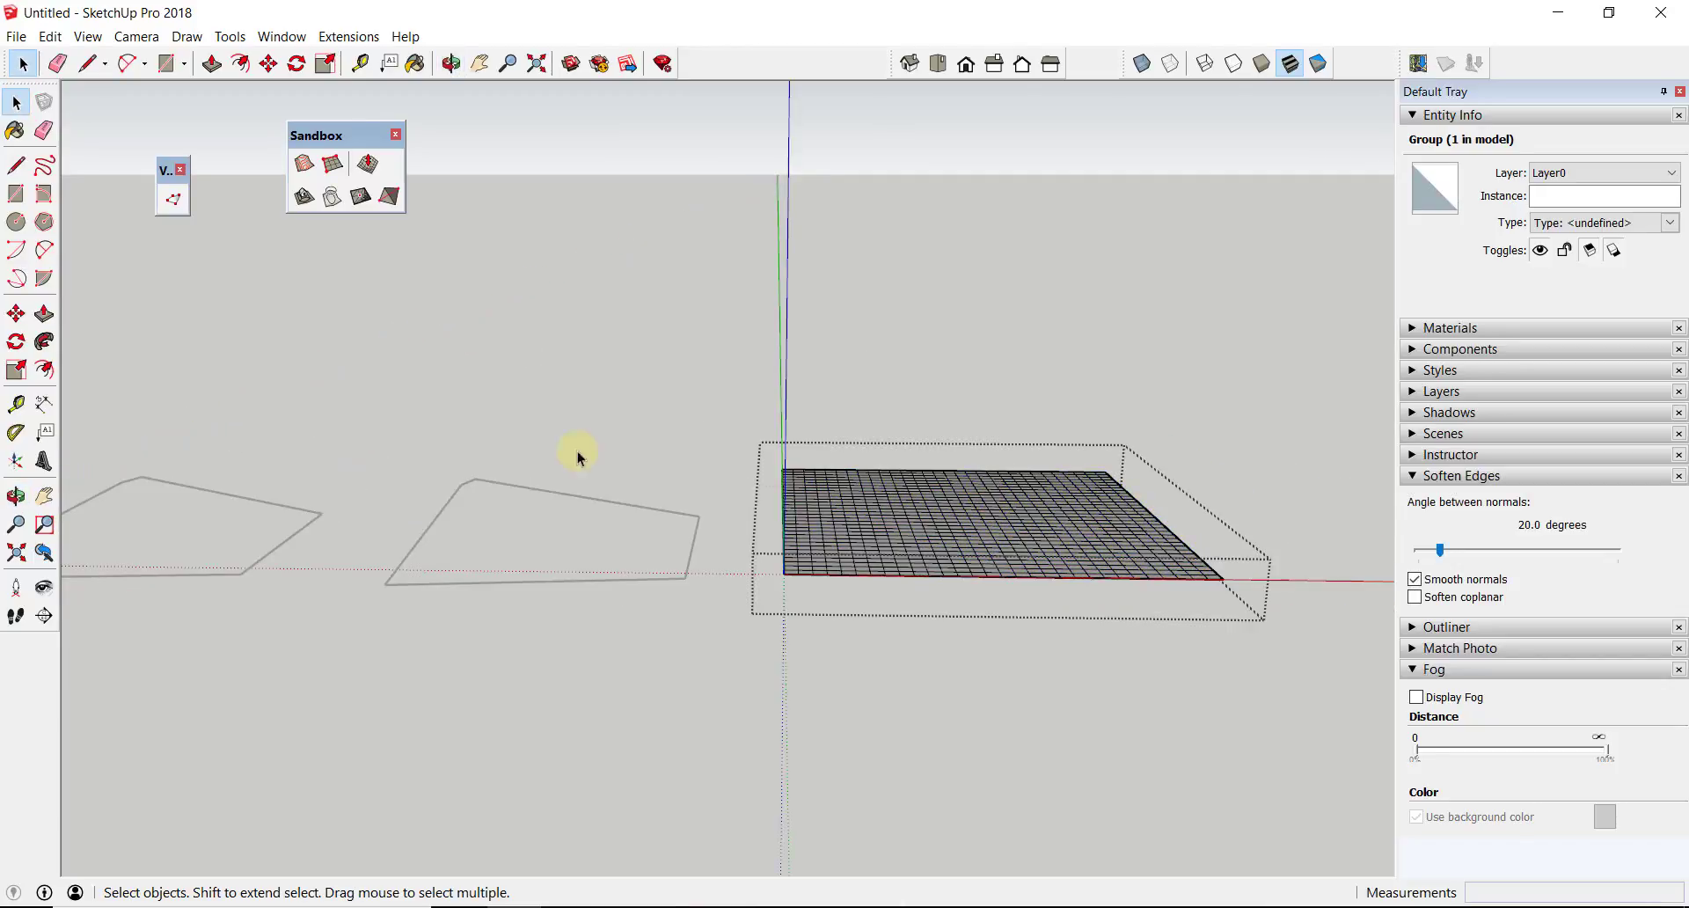
click(174, 200)
drag(908, 493, 980, 530)
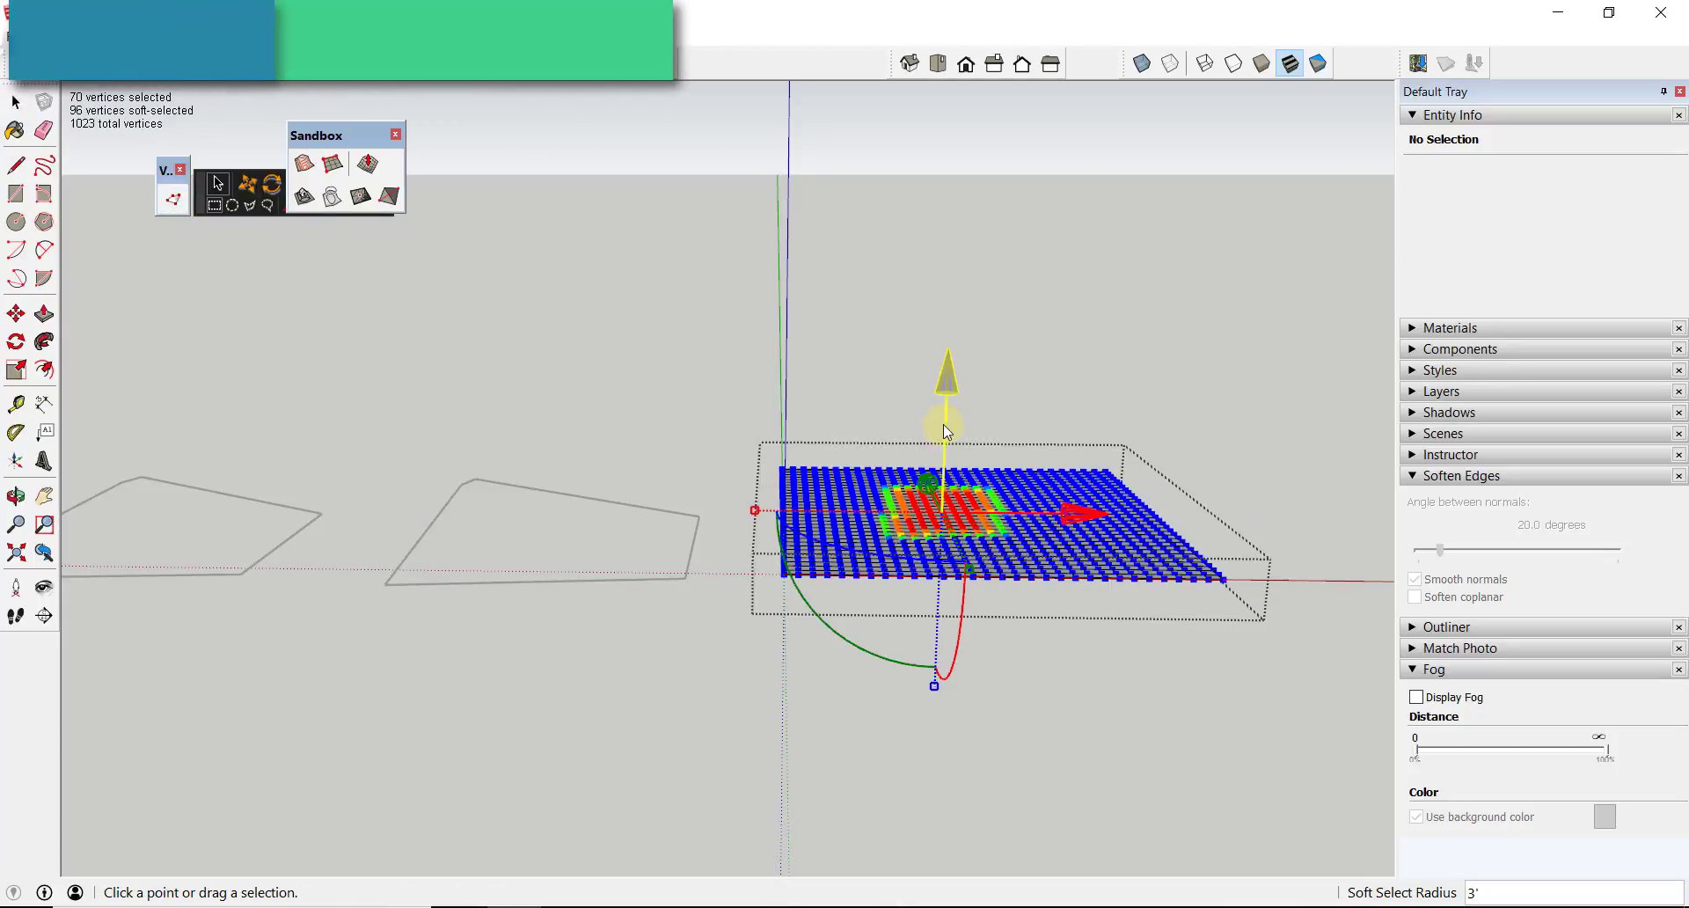
drag(944, 424, 953, 347)
scroll(976, 503, up, 5)
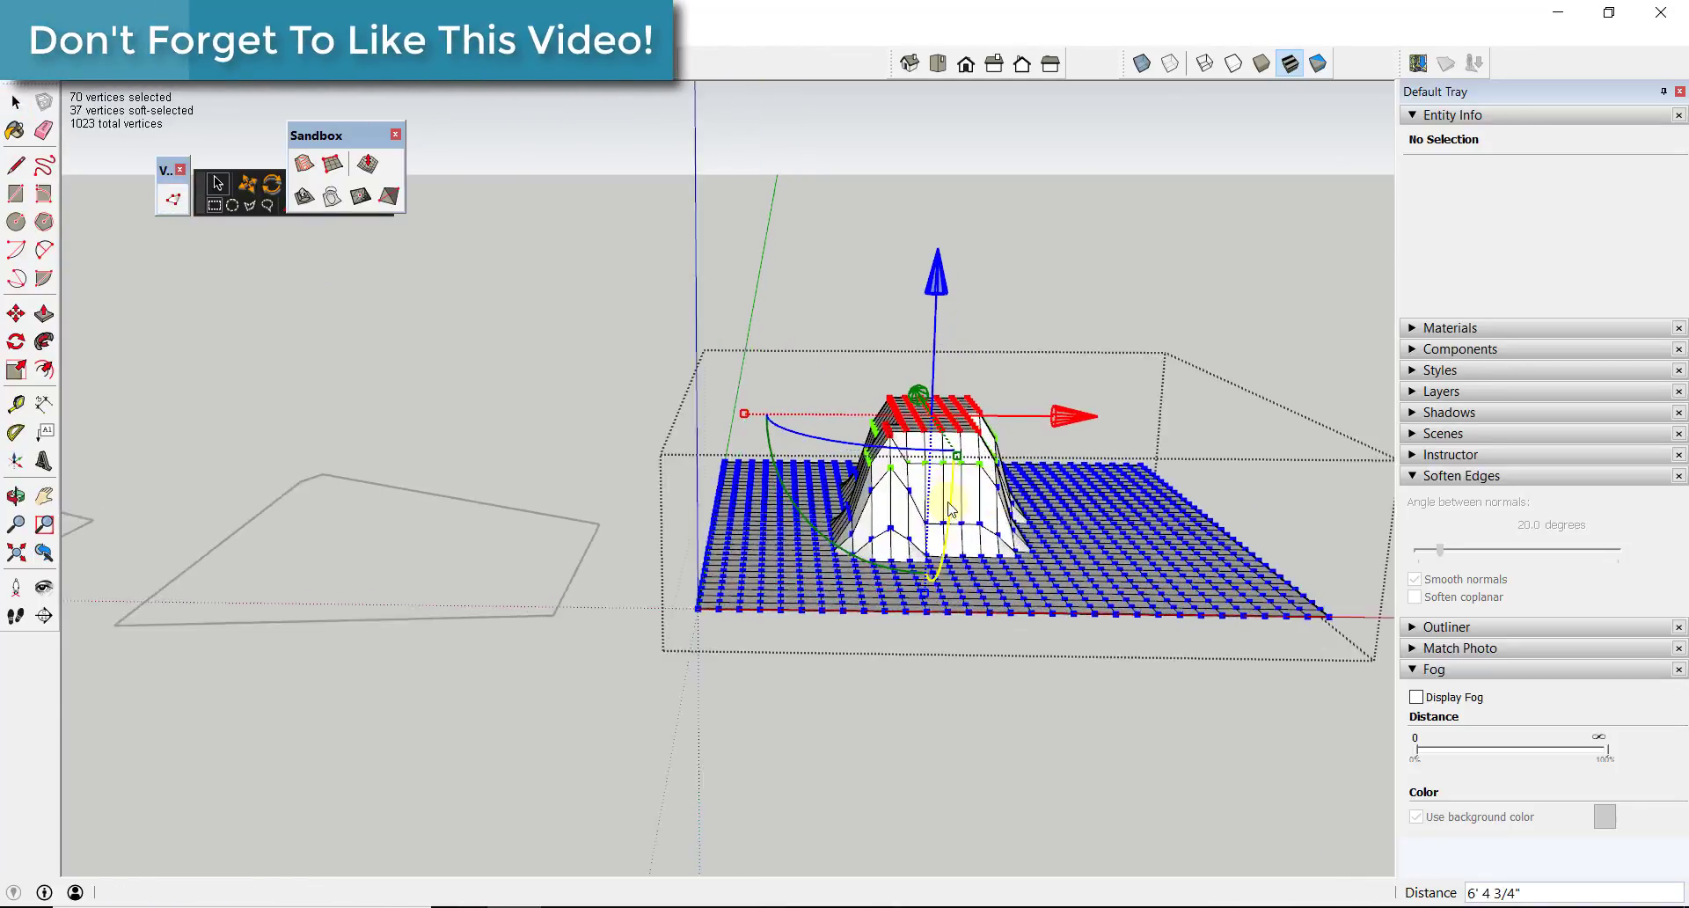
Step: Scale the raised vertices about 0.48 along blue and 0.63 along red, rotate them slightly about the red axis, and close the group
drag(917, 557, 921, 460)
middle_drag(919, 462, 917, 507)
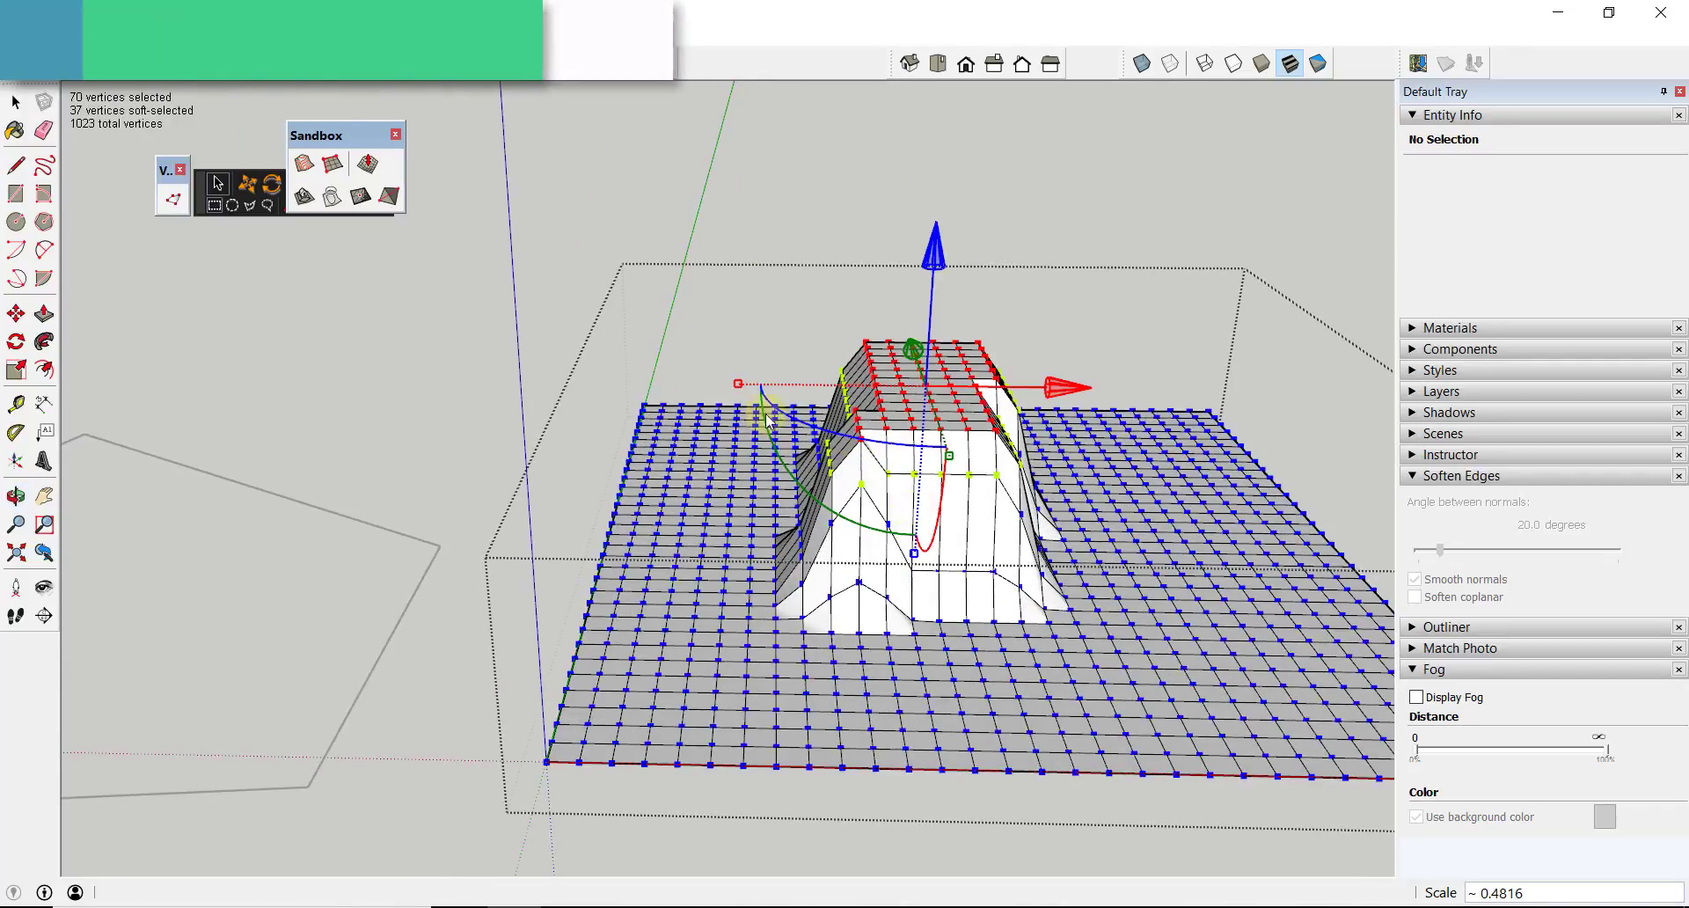
drag(739, 386, 807, 388)
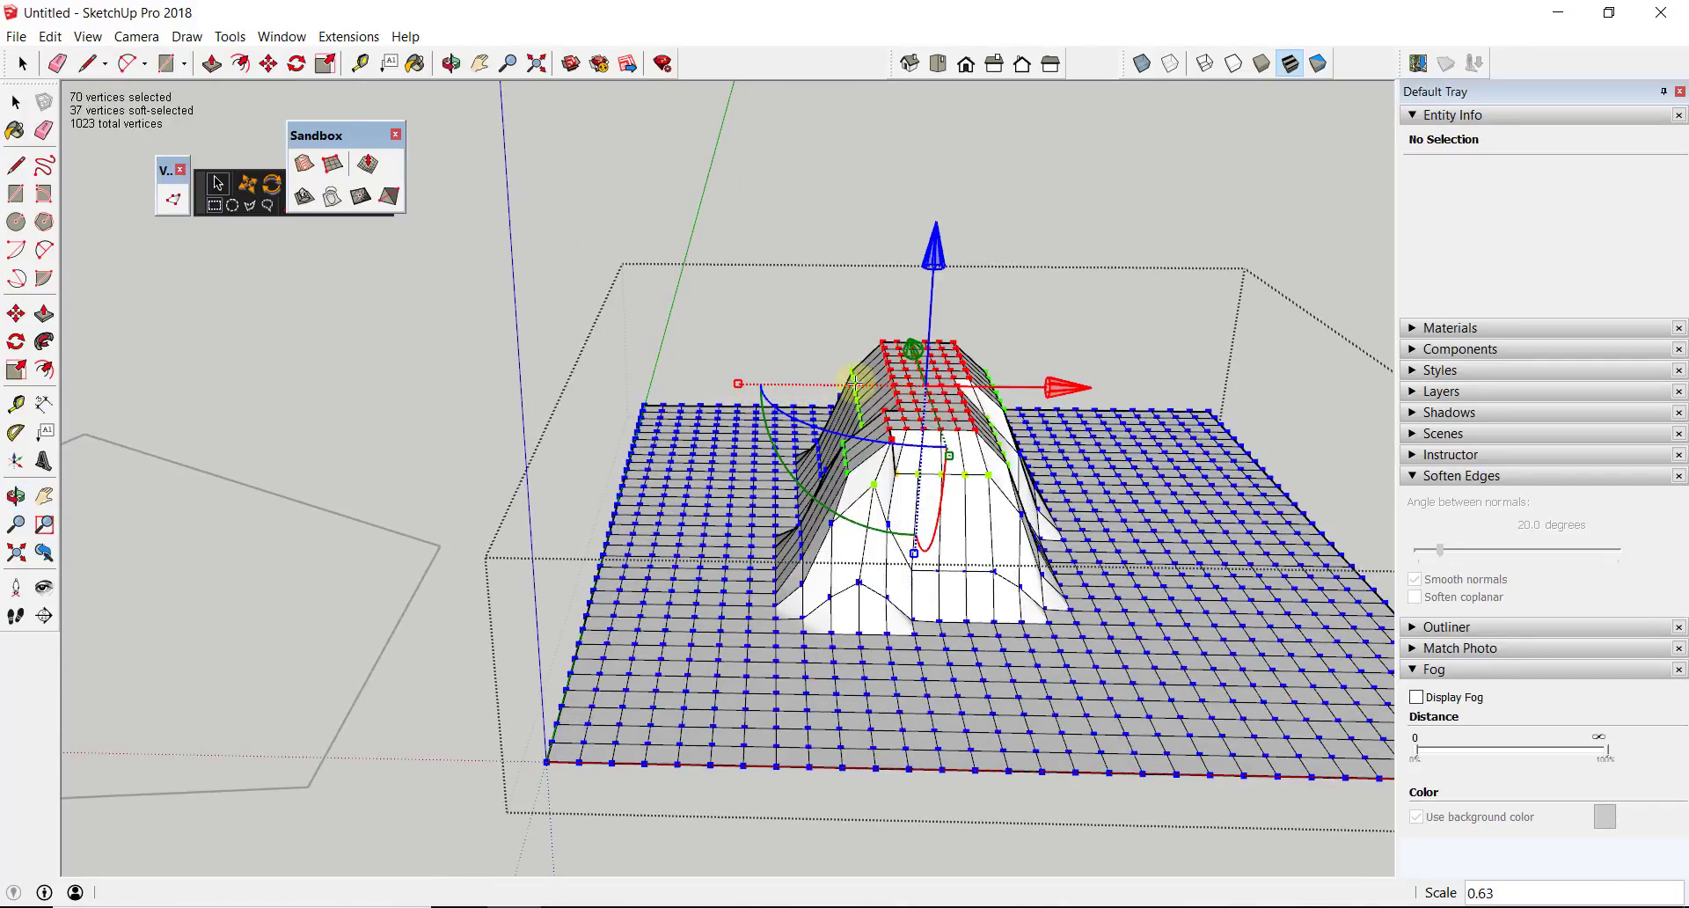
drag(945, 459, 952, 493)
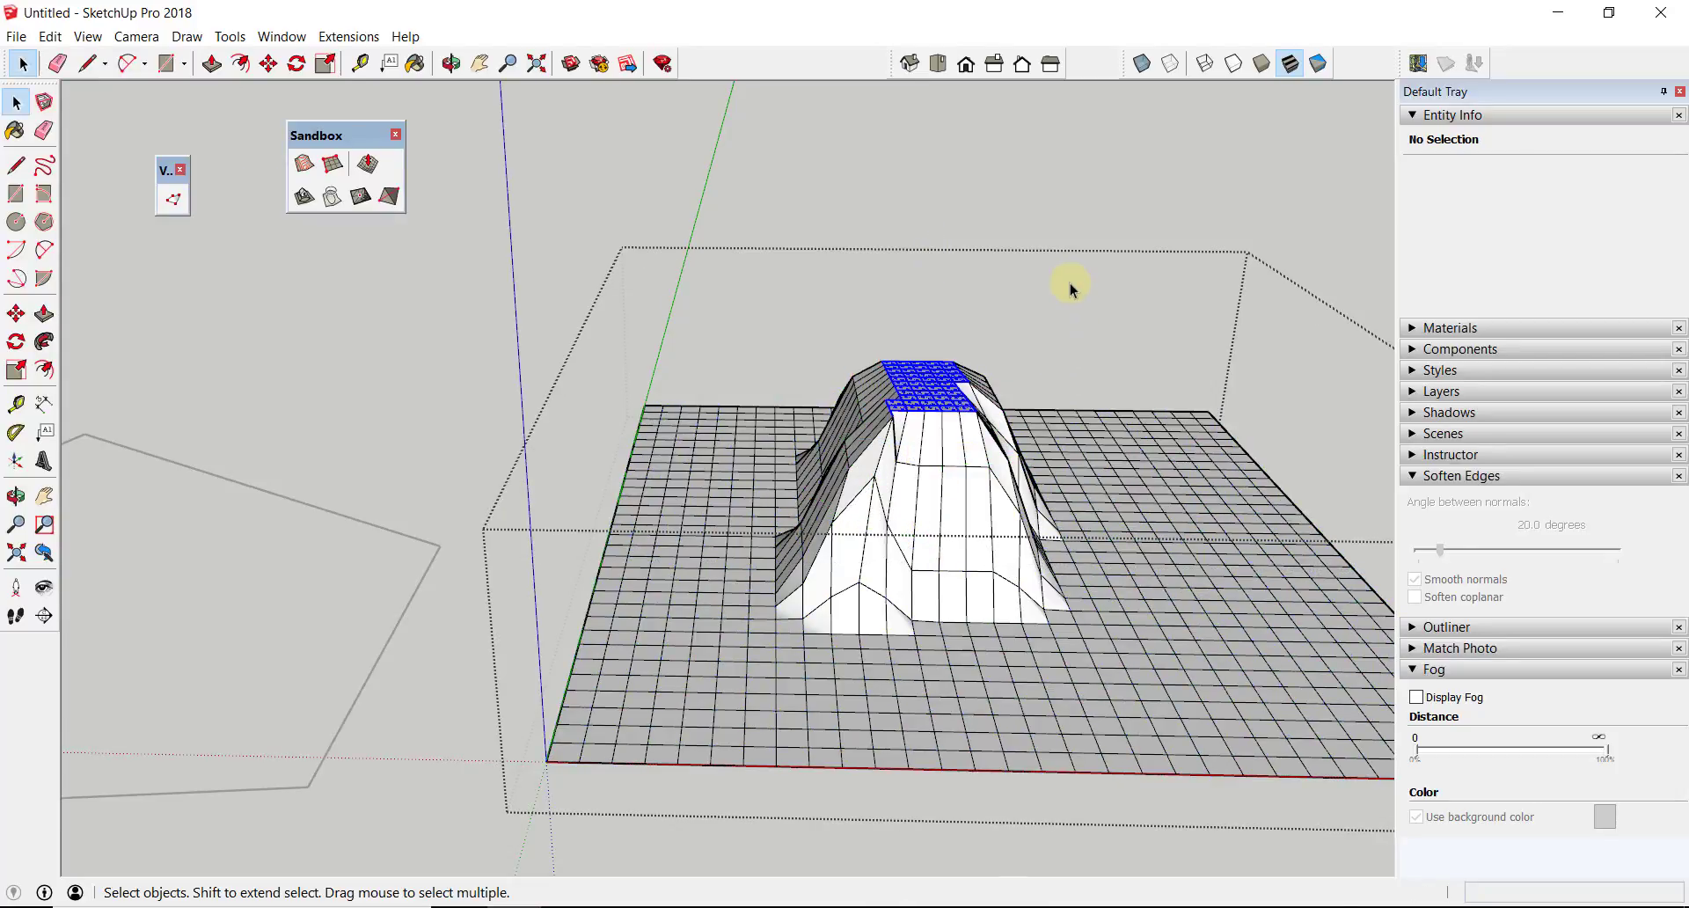
click(1112, 315)
scroll(1112, 315, down, 3)
click(706, 521)
Step: Draw a line across the second outline from its back edge's midpoint to the front edge, and another from that line to the side edge
middle_drag(442, 499, 431, 463)
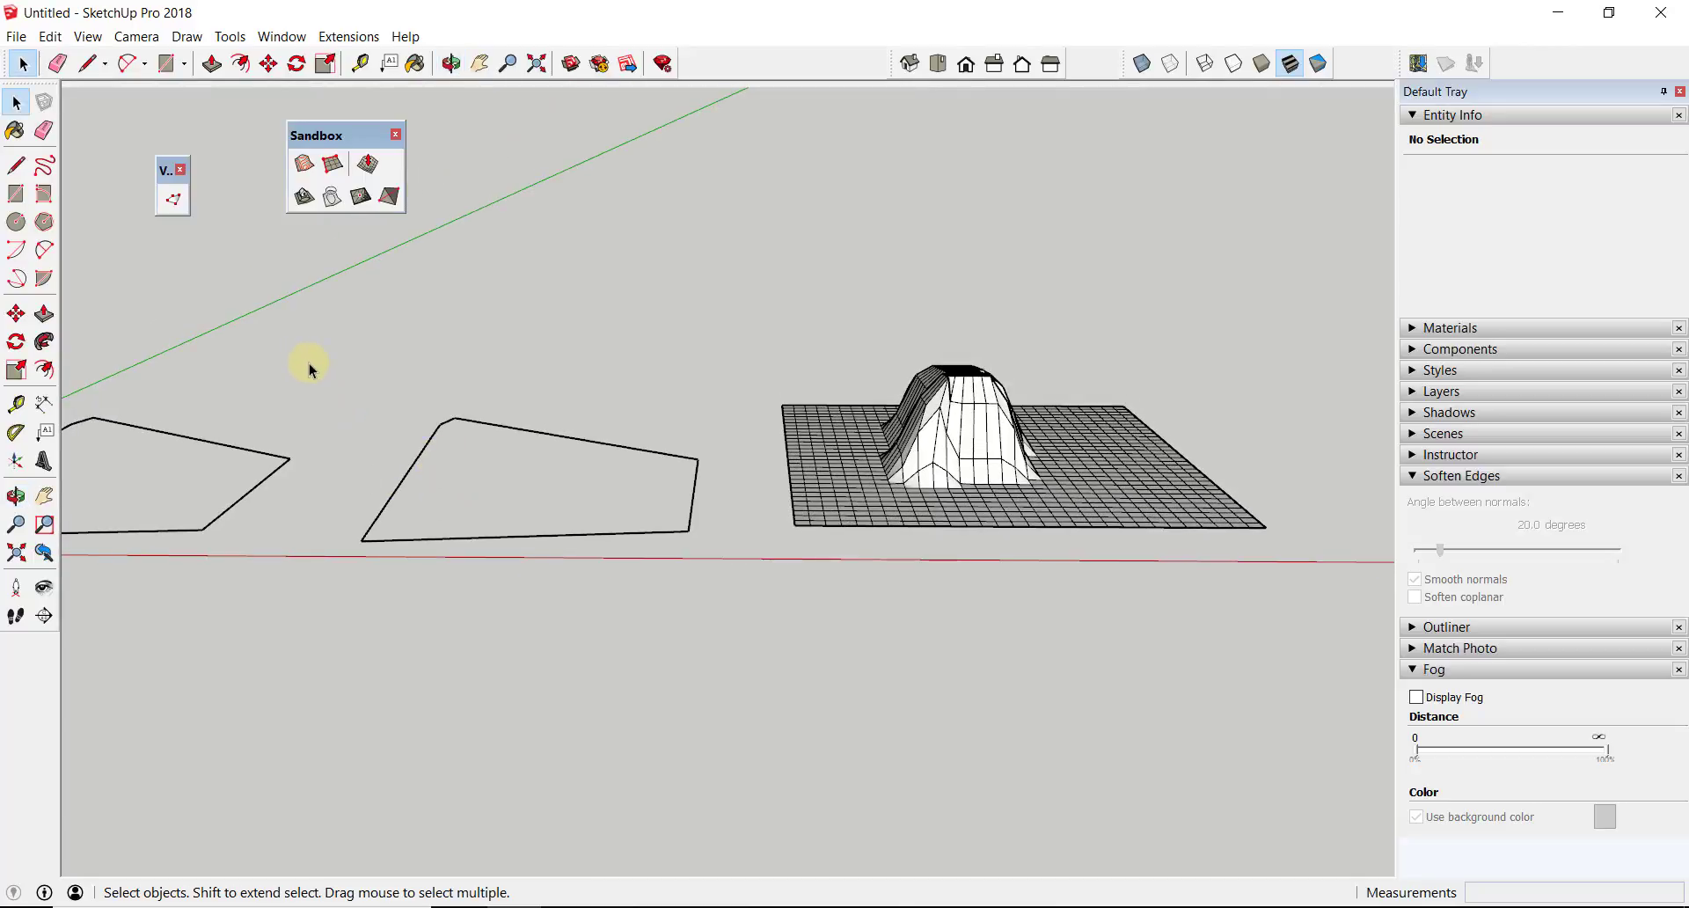
middle_drag(370, 431, 709, 505)
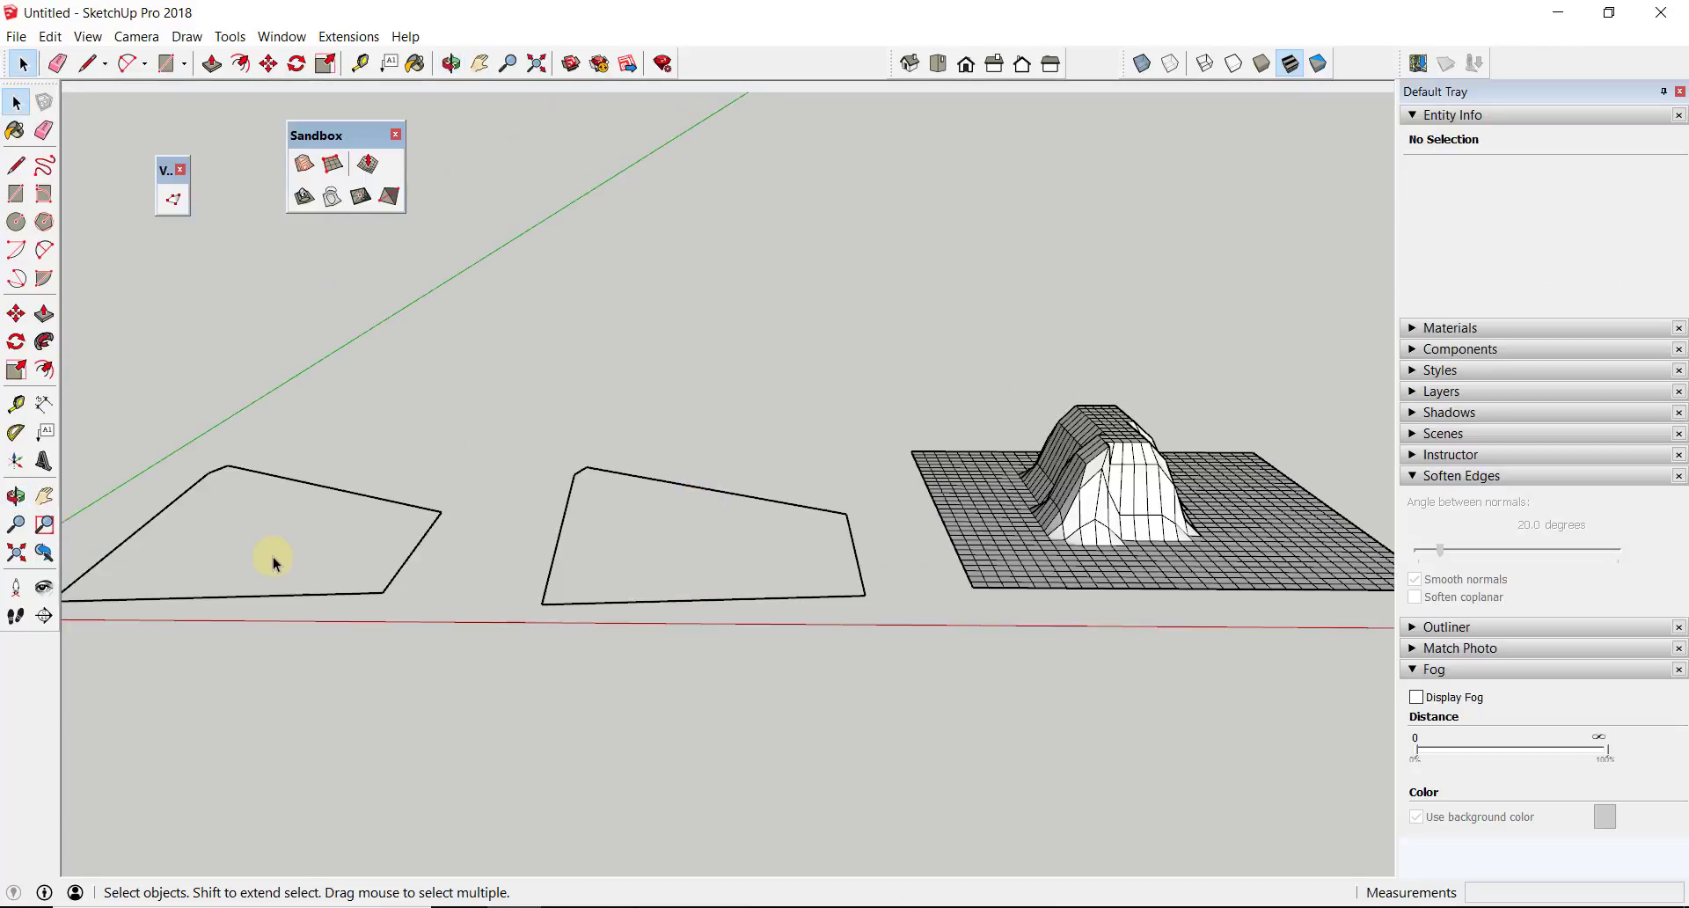
key(l)
click(707, 489)
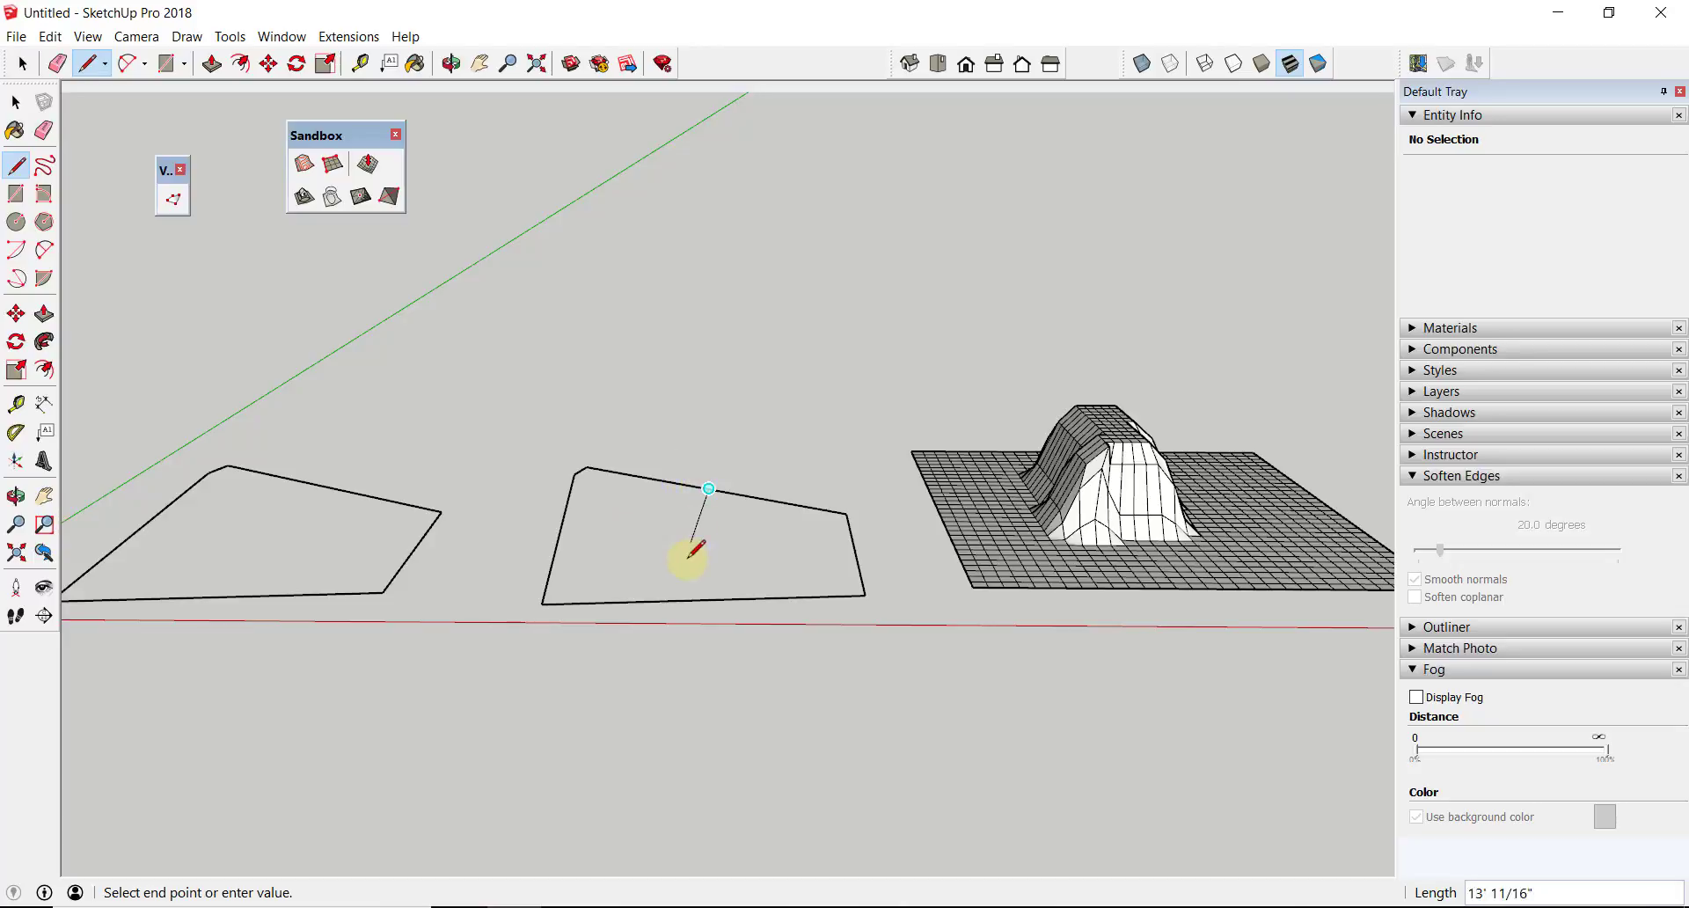
click(686, 601)
key(space)
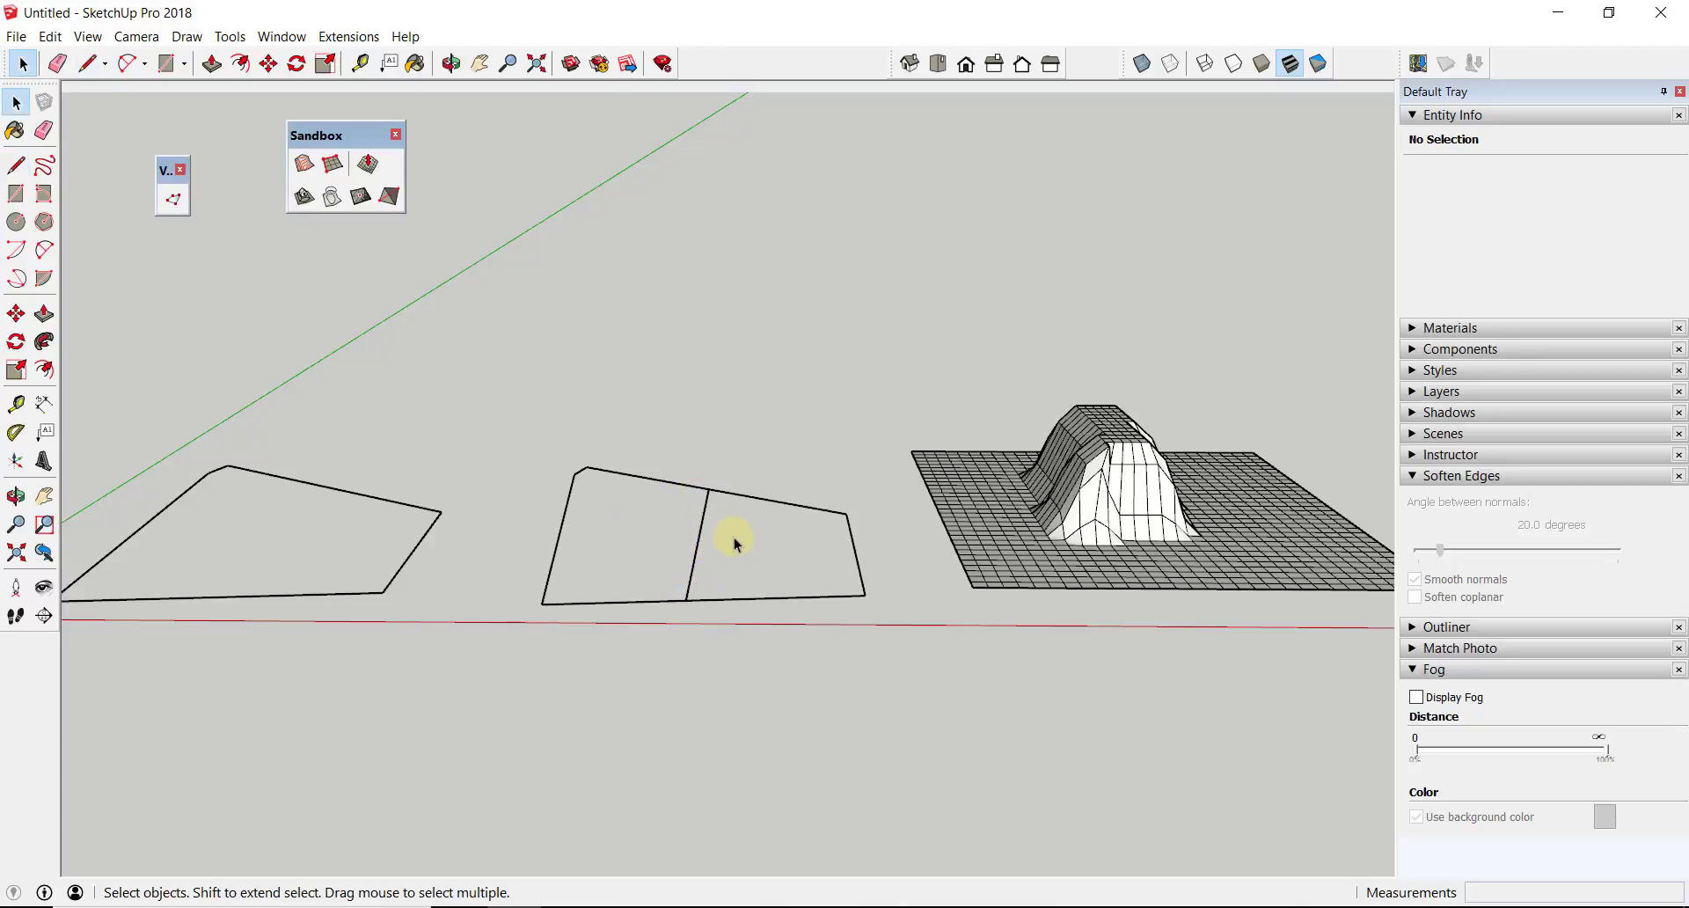
key(l)
click(699, 538)
click(854, 551)
key(space)
Step: Erase both dividing lines from the second outline
key(e)
drag(721, 542, 694, 528)
key(space)
Step: Select the whole second outline and flatten its vertices with Vertex Tools by scaling them to 0 along the blue axis
drag(508, 414, 884, 678)
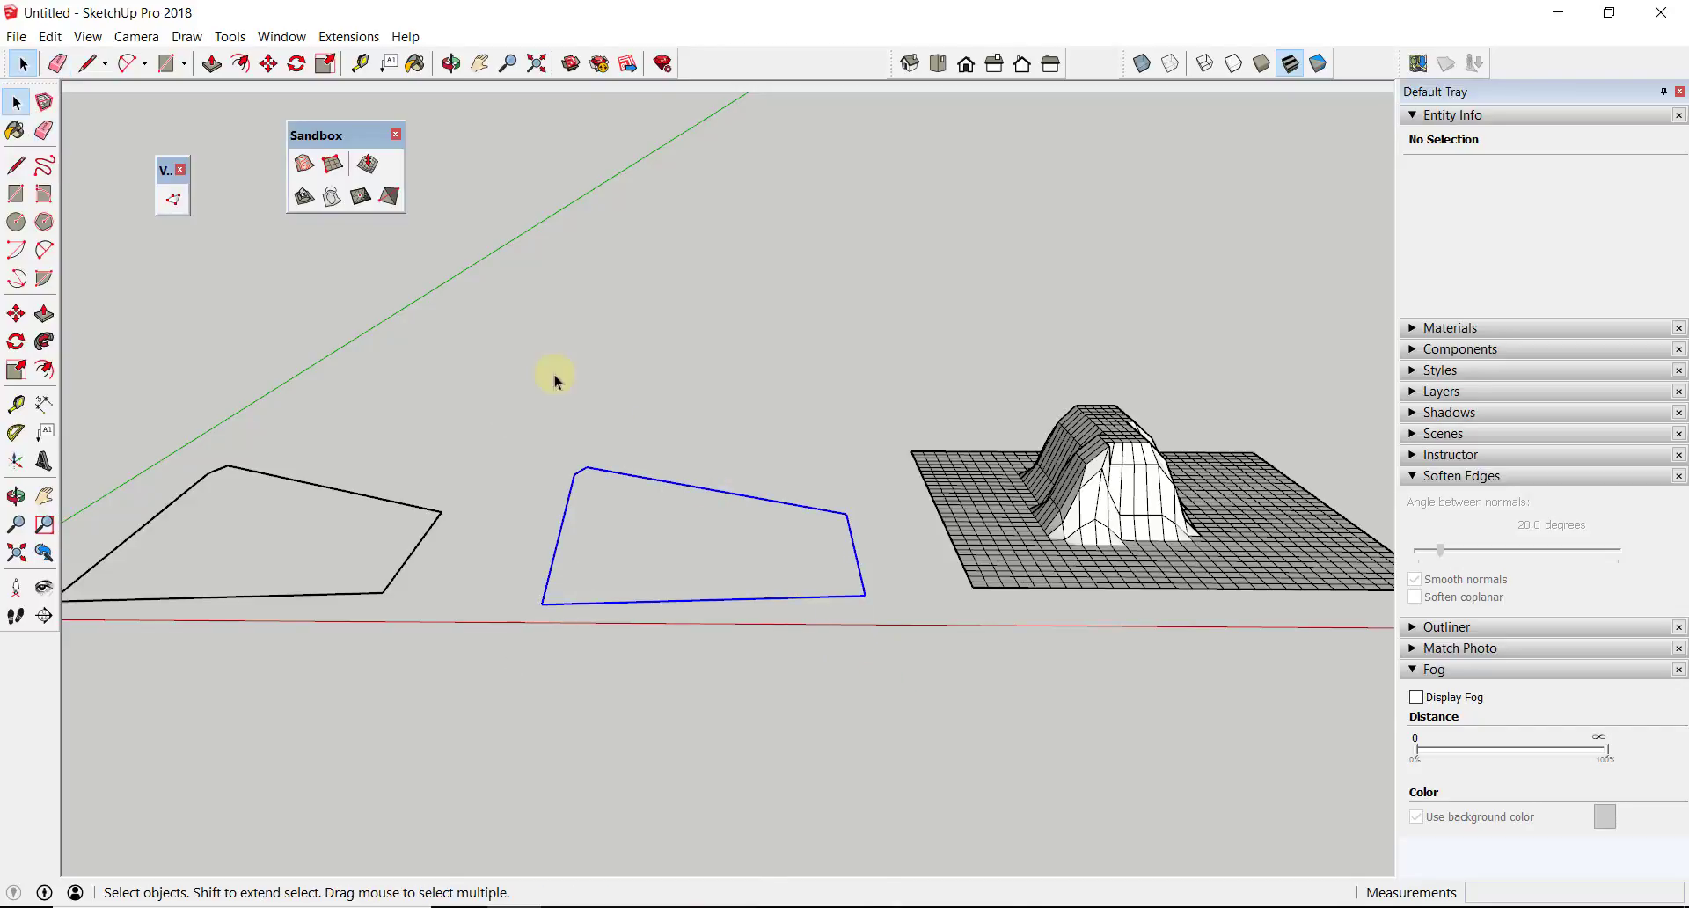
click(172, 203)
middle_drag(637, 538, 554, 474)
drag(692, 693, 703, 646)
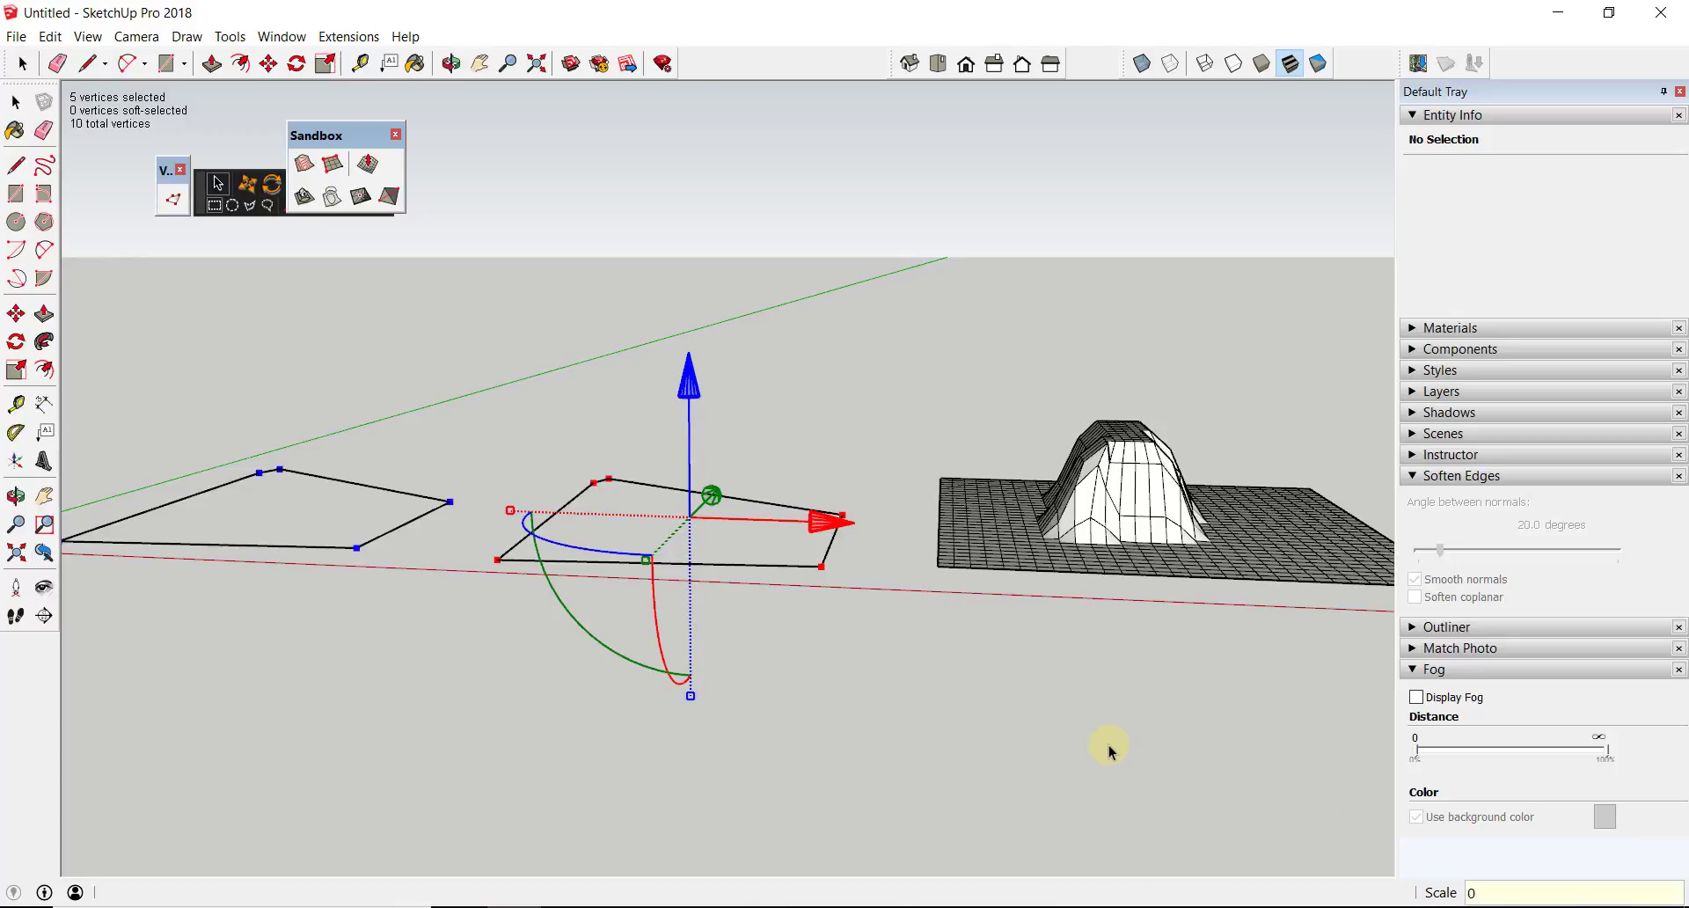
key(Return)
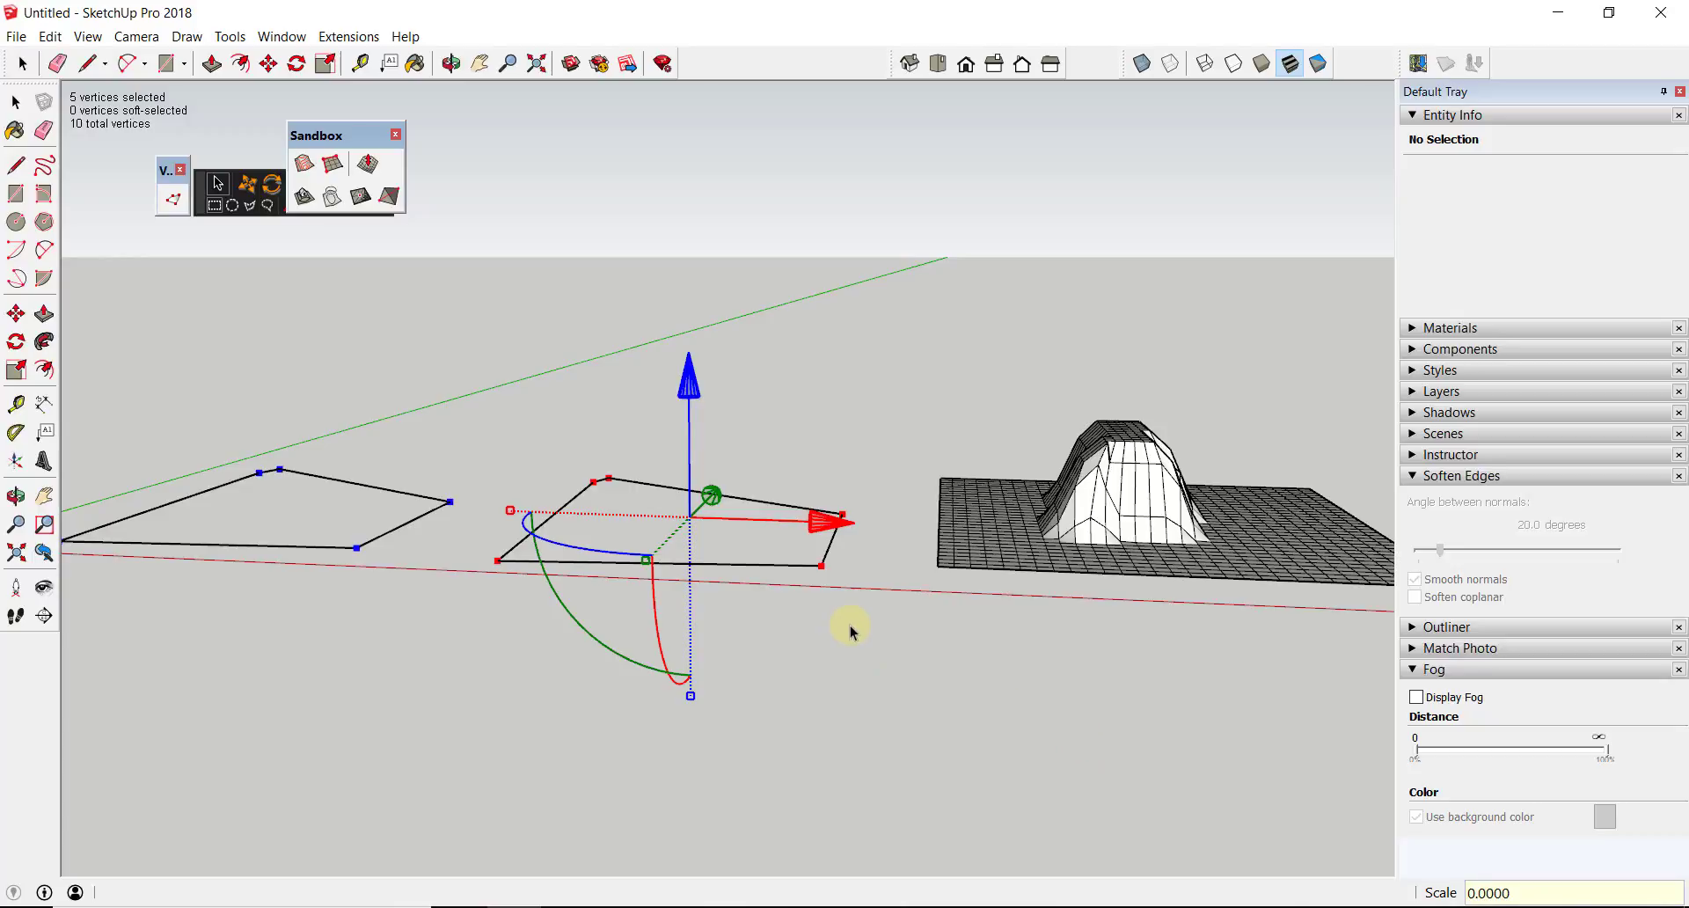
click(850, 632)
middle_drag(665, 529, 671, 563)
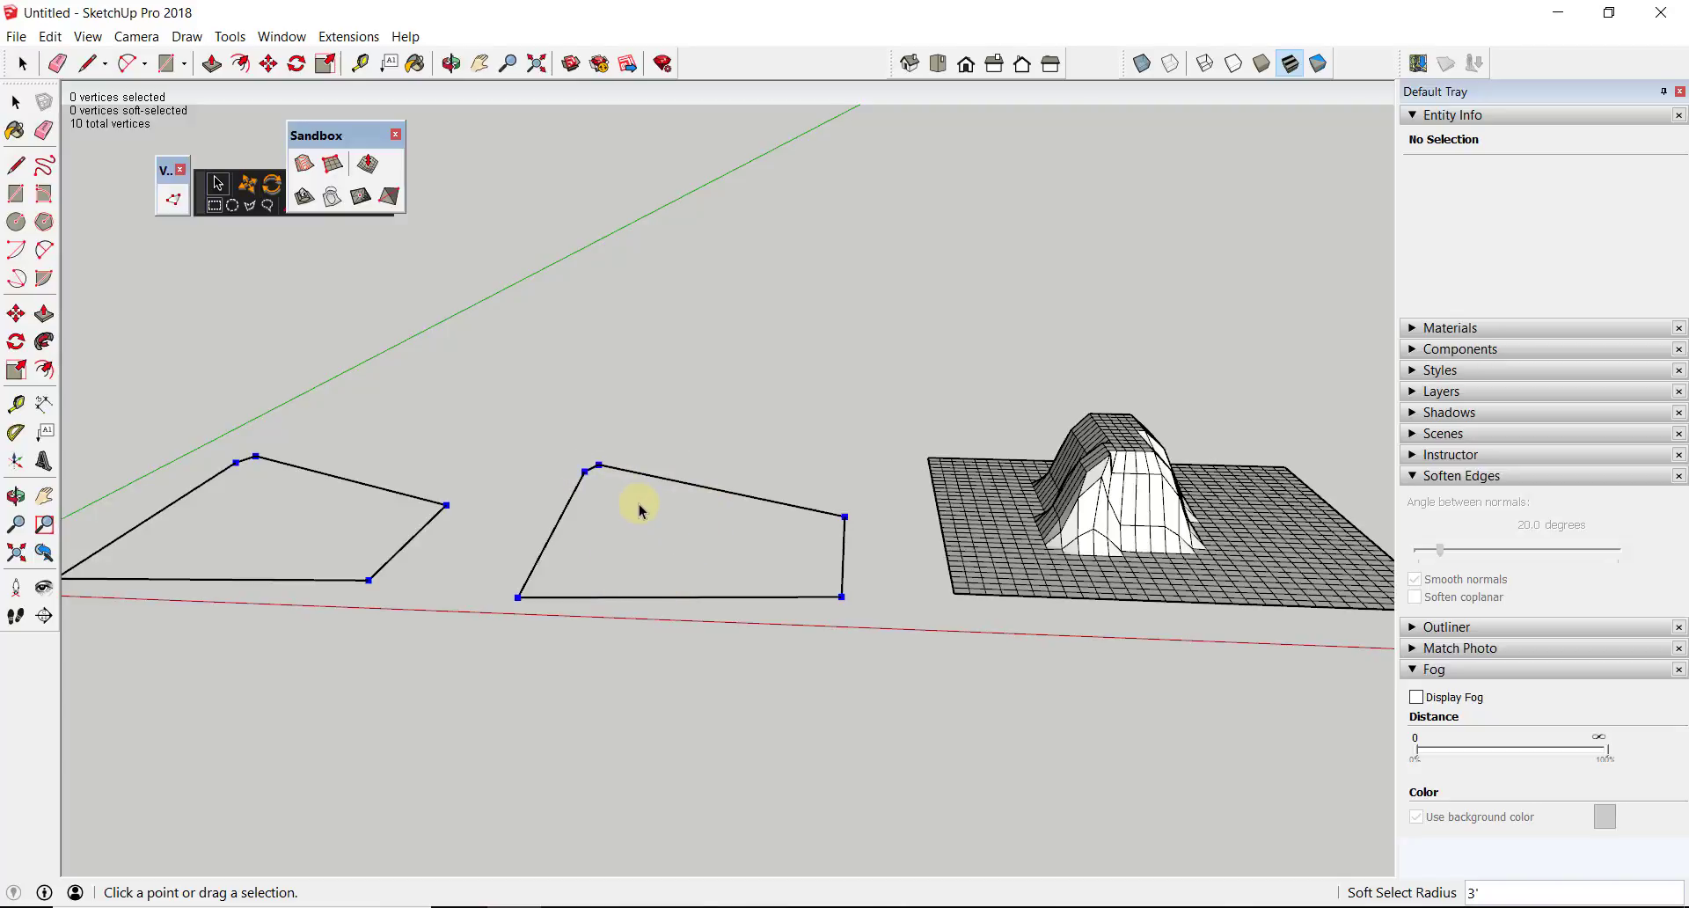
Step: Draw a line between the flattened outline's back and front edges to generate the face, and erase that line
key(l)
click(697, 483)
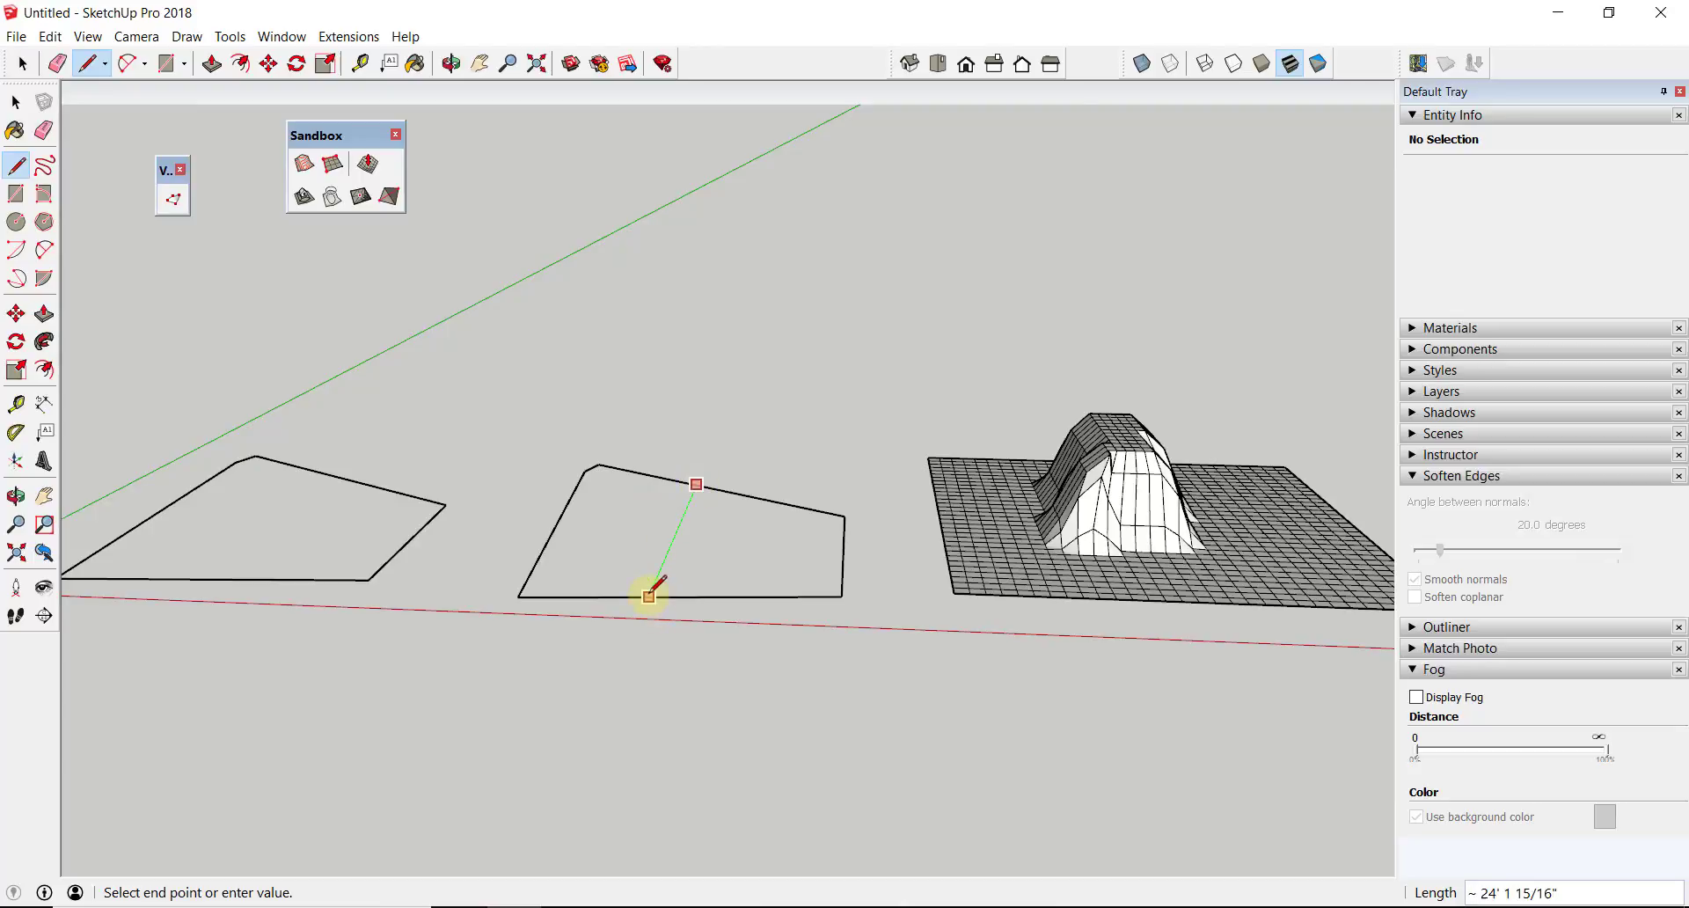
click(649, 597)
key(e)
drag(690, 563, 689, 560)
key(space)
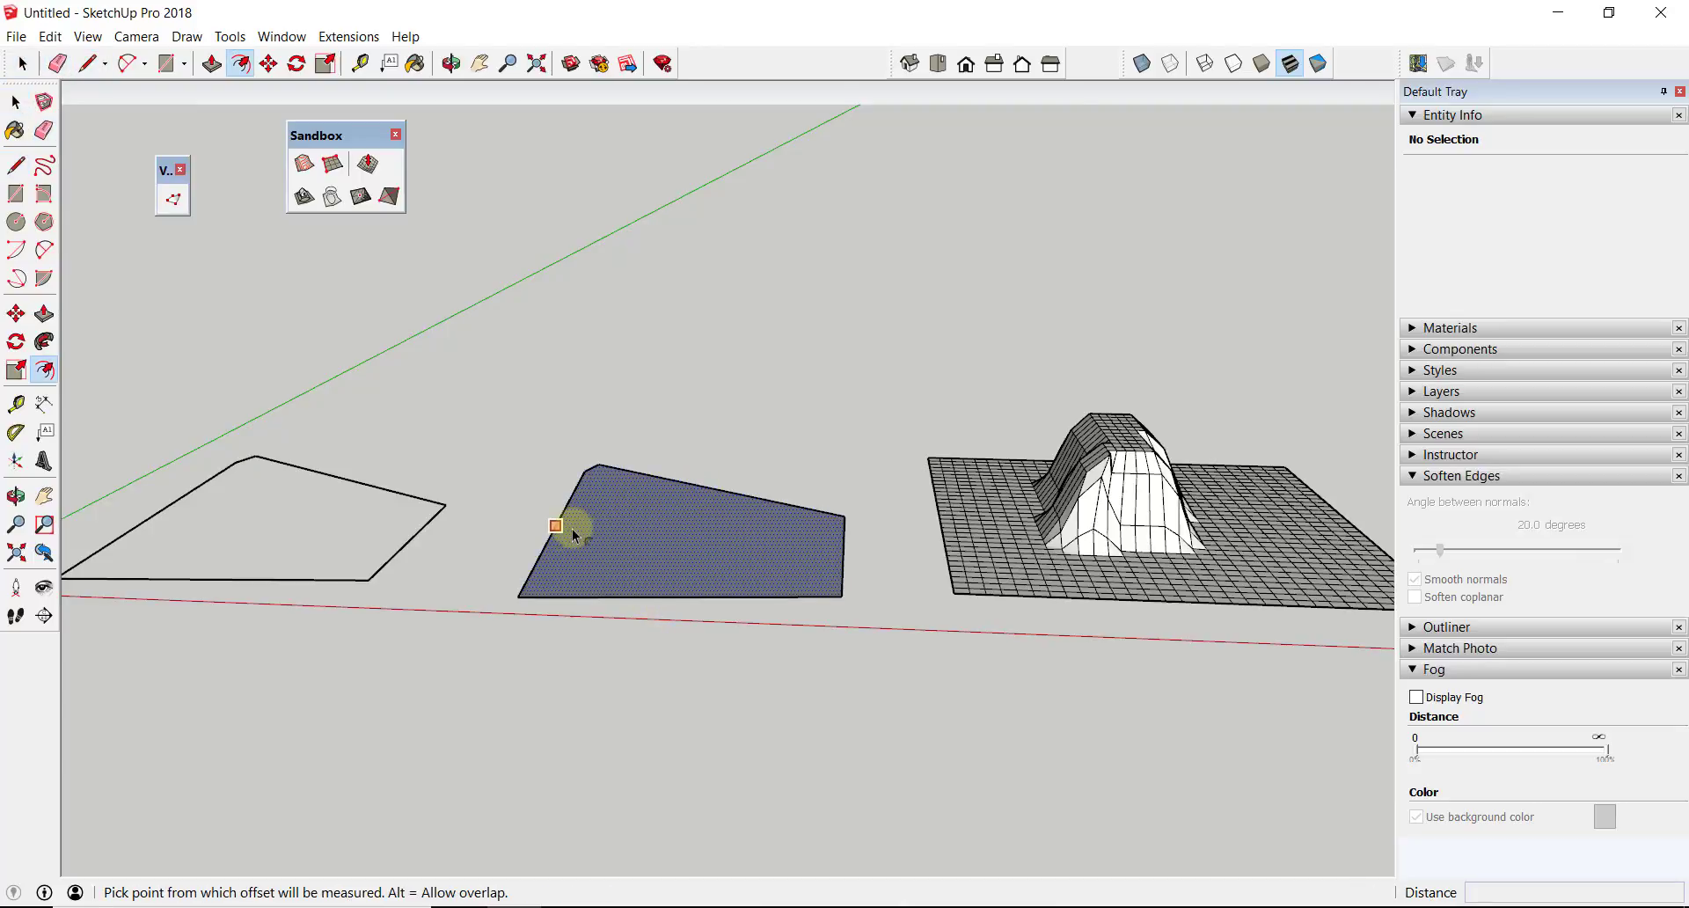
Step: Offset the new face's boundary inward and select the resulting border face
click(568, 530)
click(570, 534)
key(space)
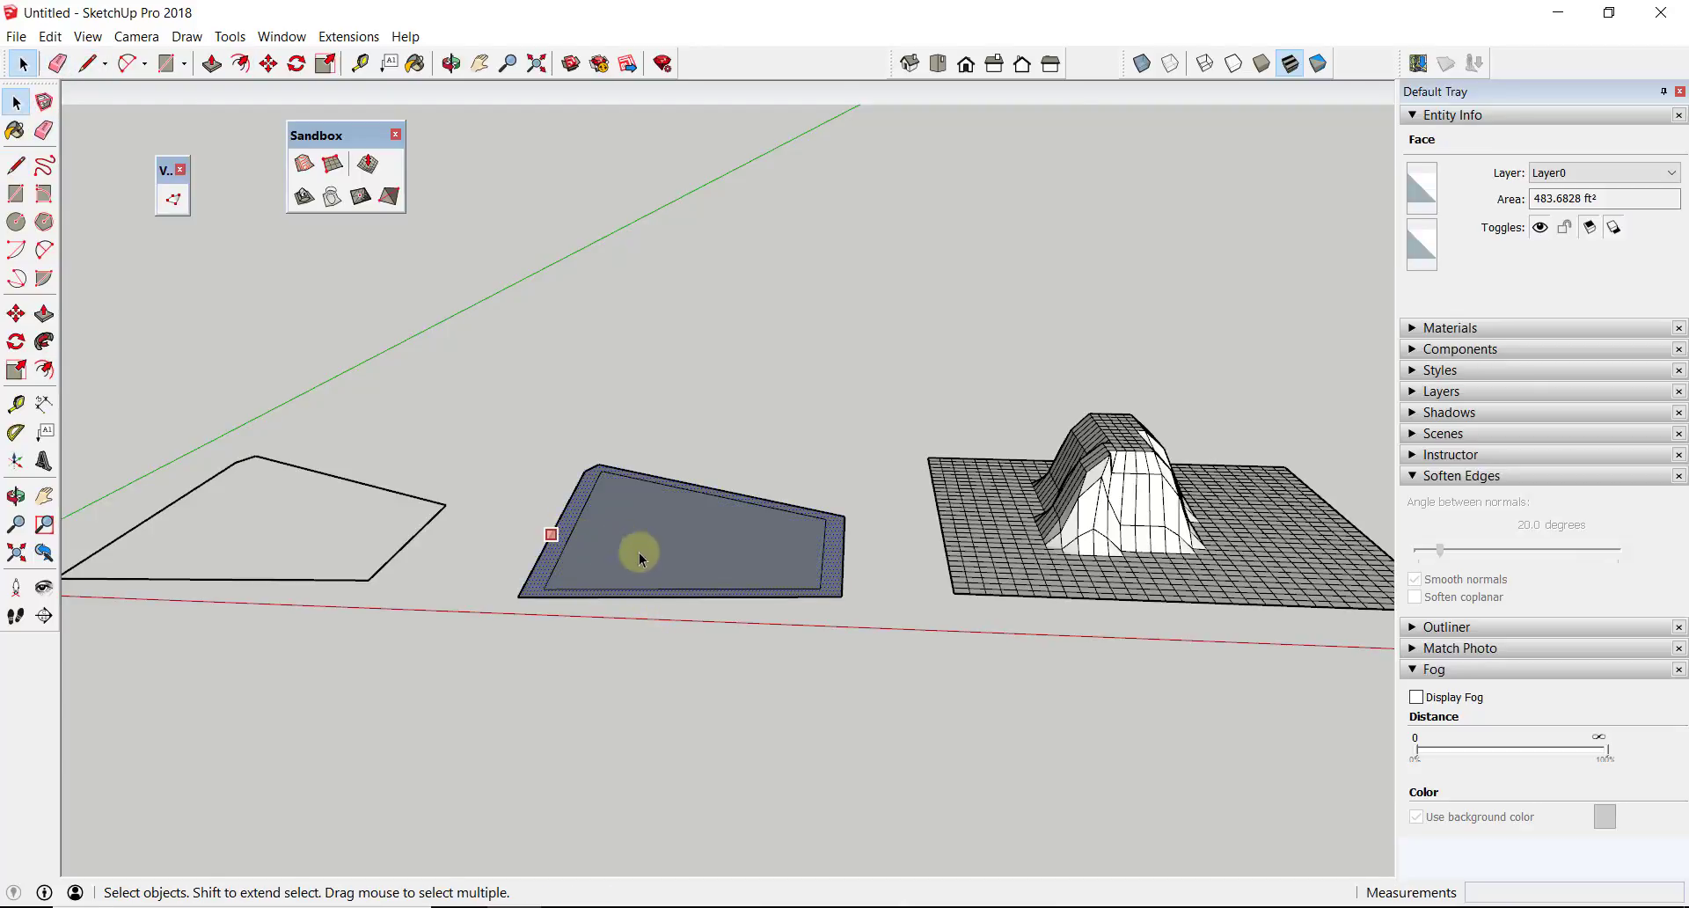
middle_drag(744, 572, 689, 685)
scroll(609, 580, up, 3)
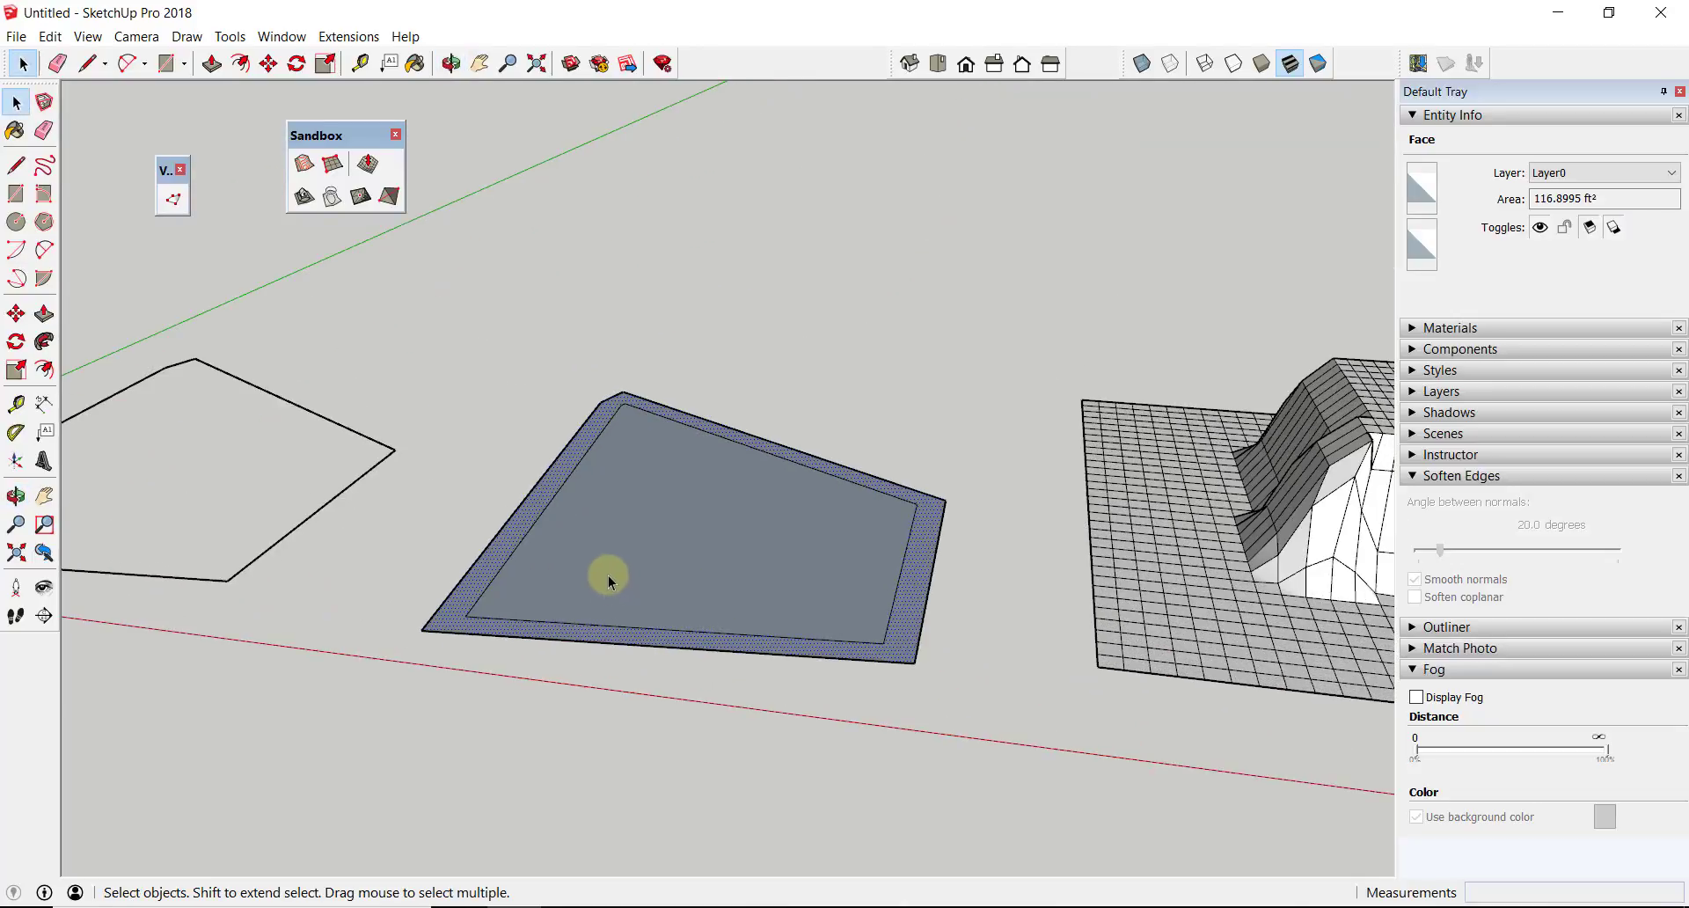
scroll(589, 536, up, 1)
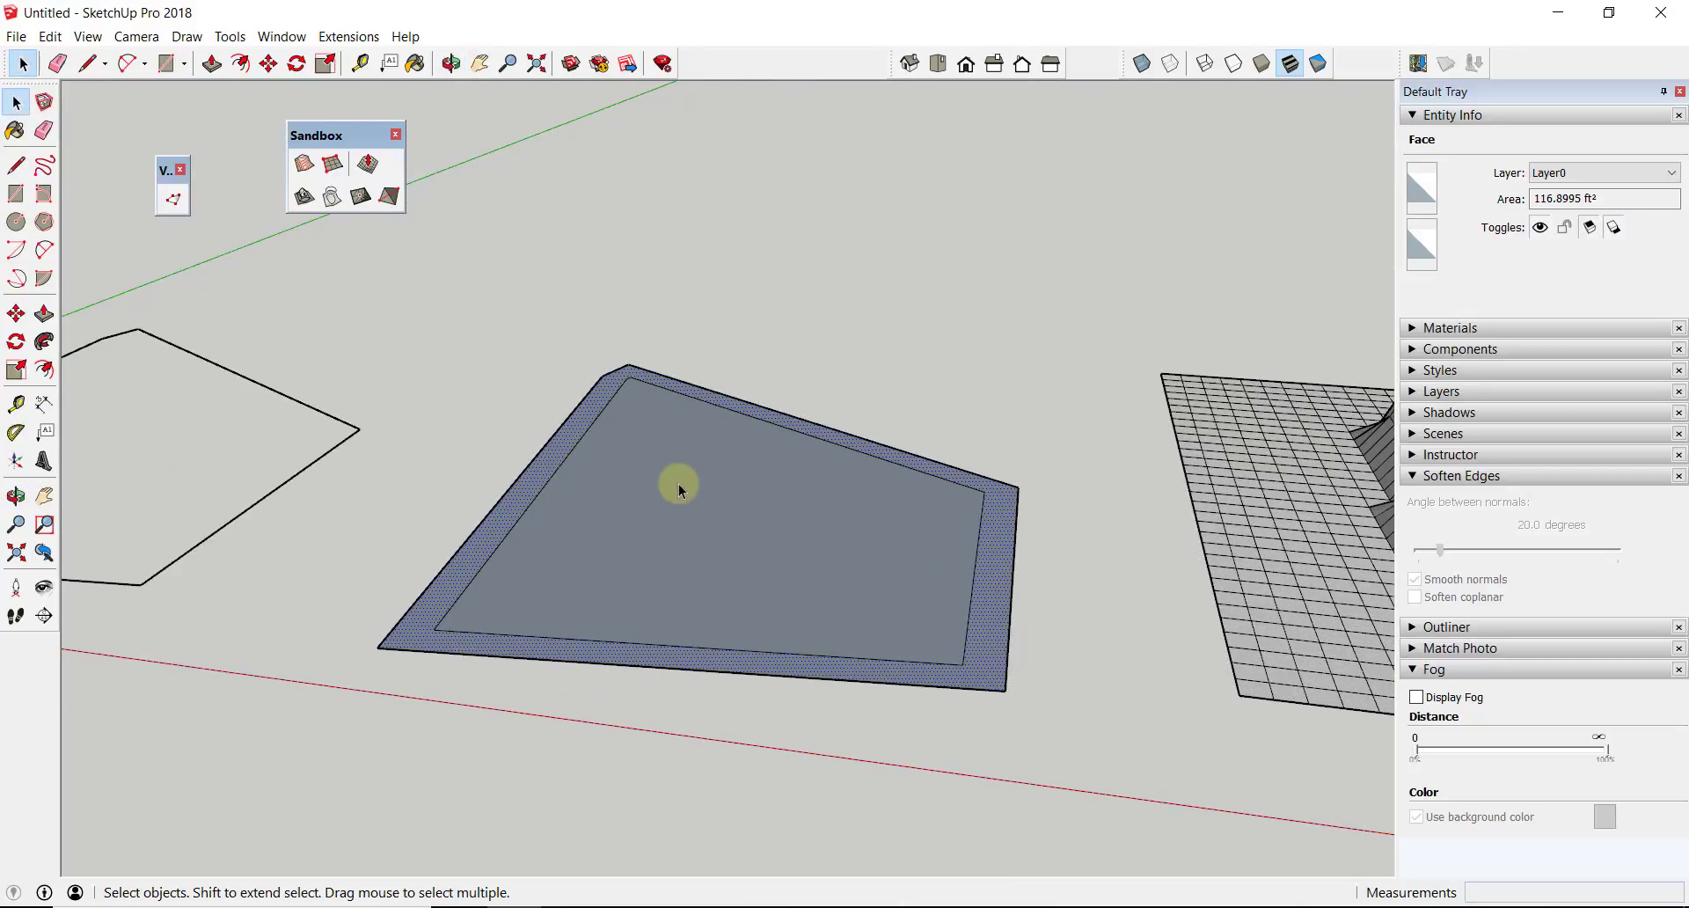
scroll(824, 466, down, 2)
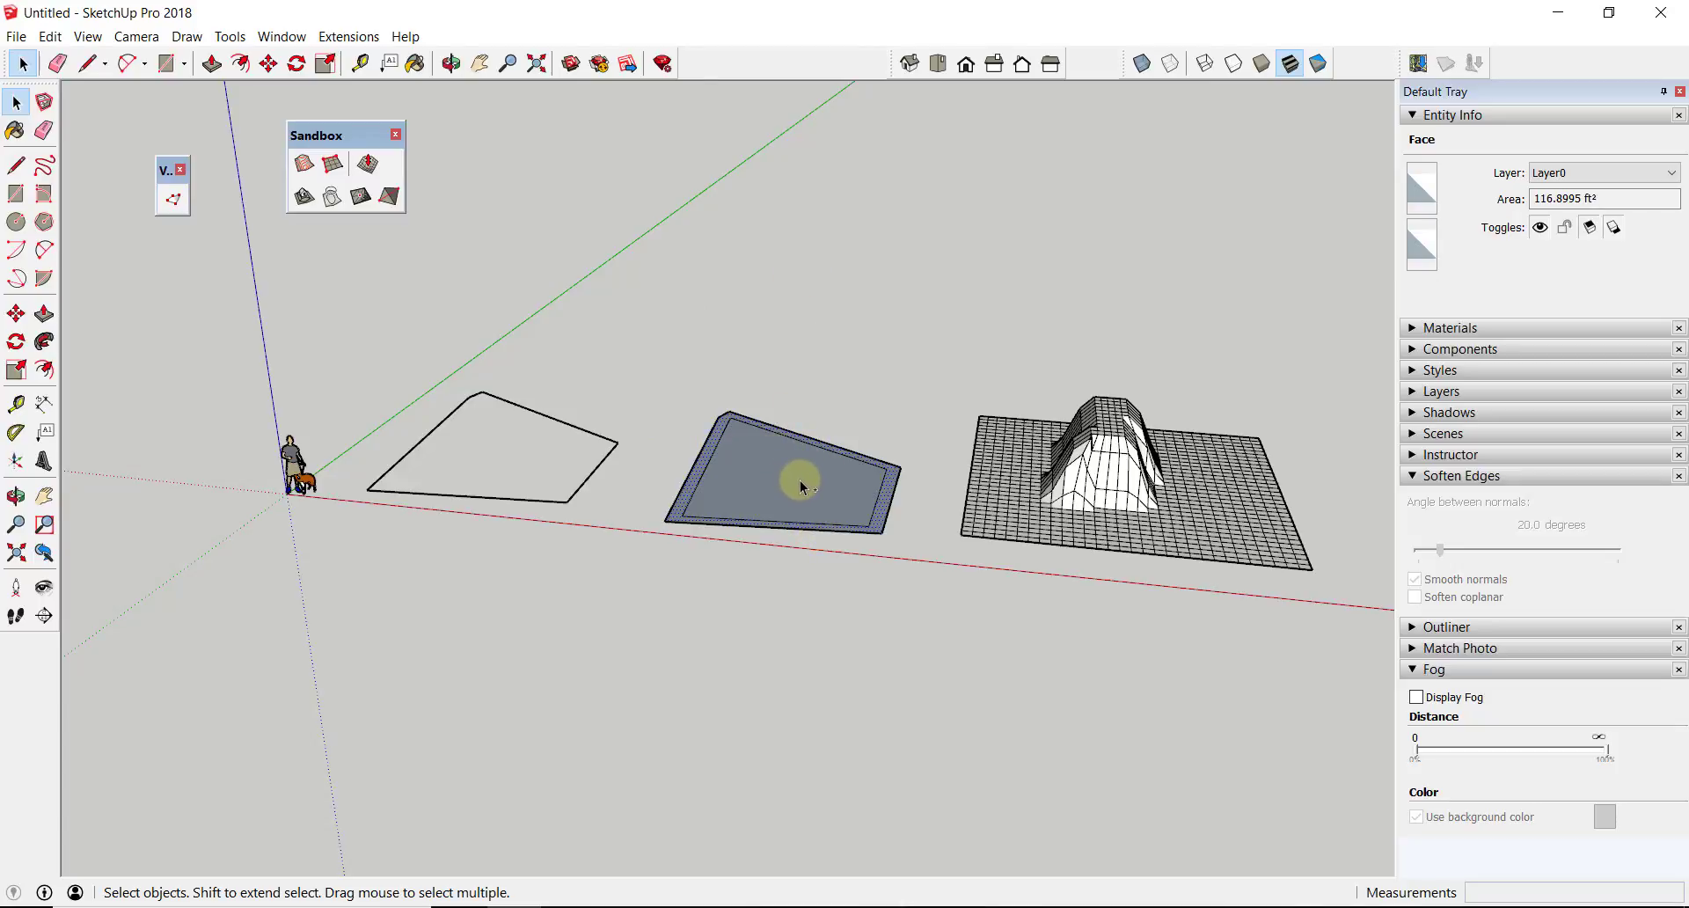
Step: Undo the second outline's offset and face, going back to its bare selected edges
key(Delete)
drag(838, 544, 916, 588)
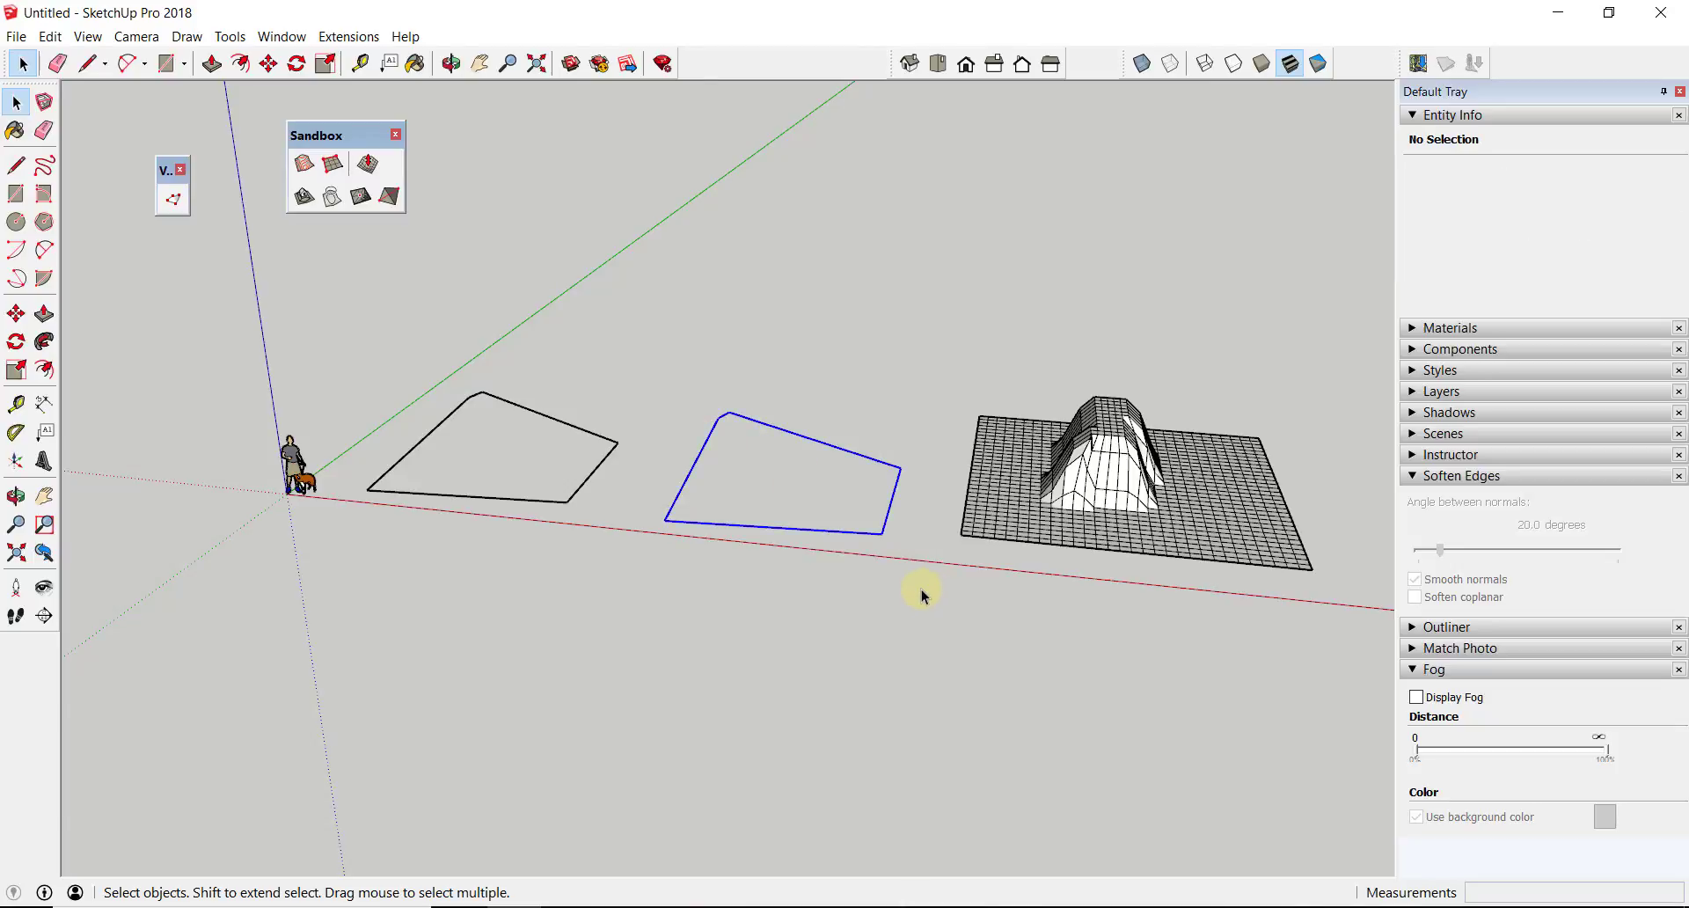
Step: Scale the five selected outline vertices to 0 along the blue axis with Vertex Tools
click(172, 200)
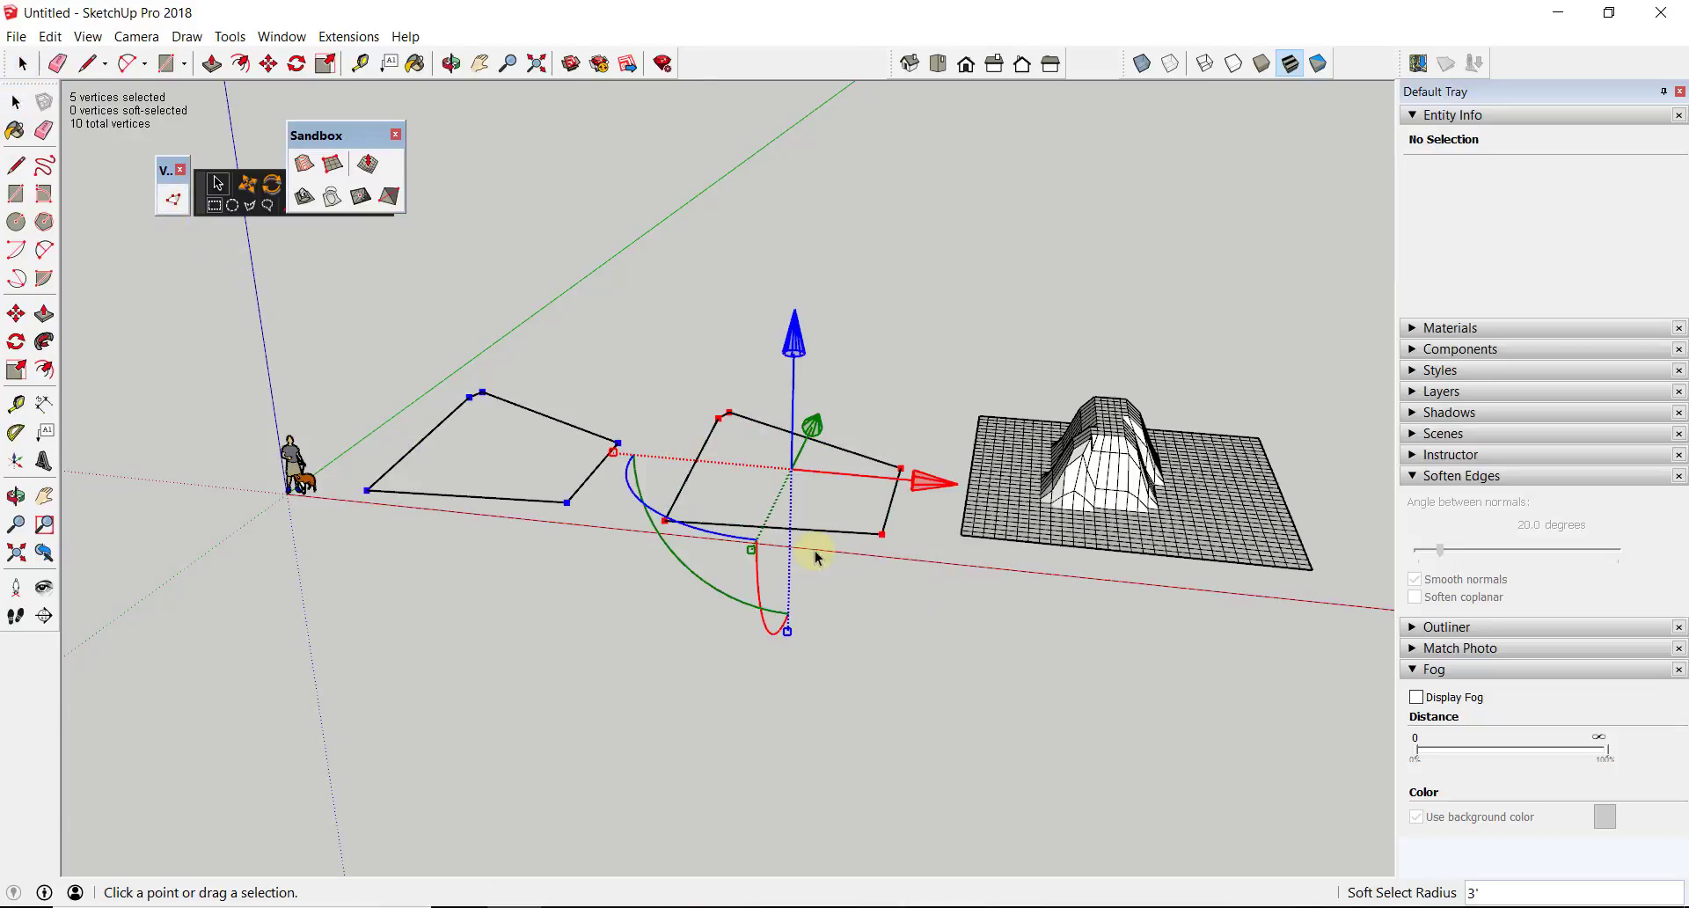
middle_drag(811, 552, 802, 514)
drag(790, 643, 798, 590)
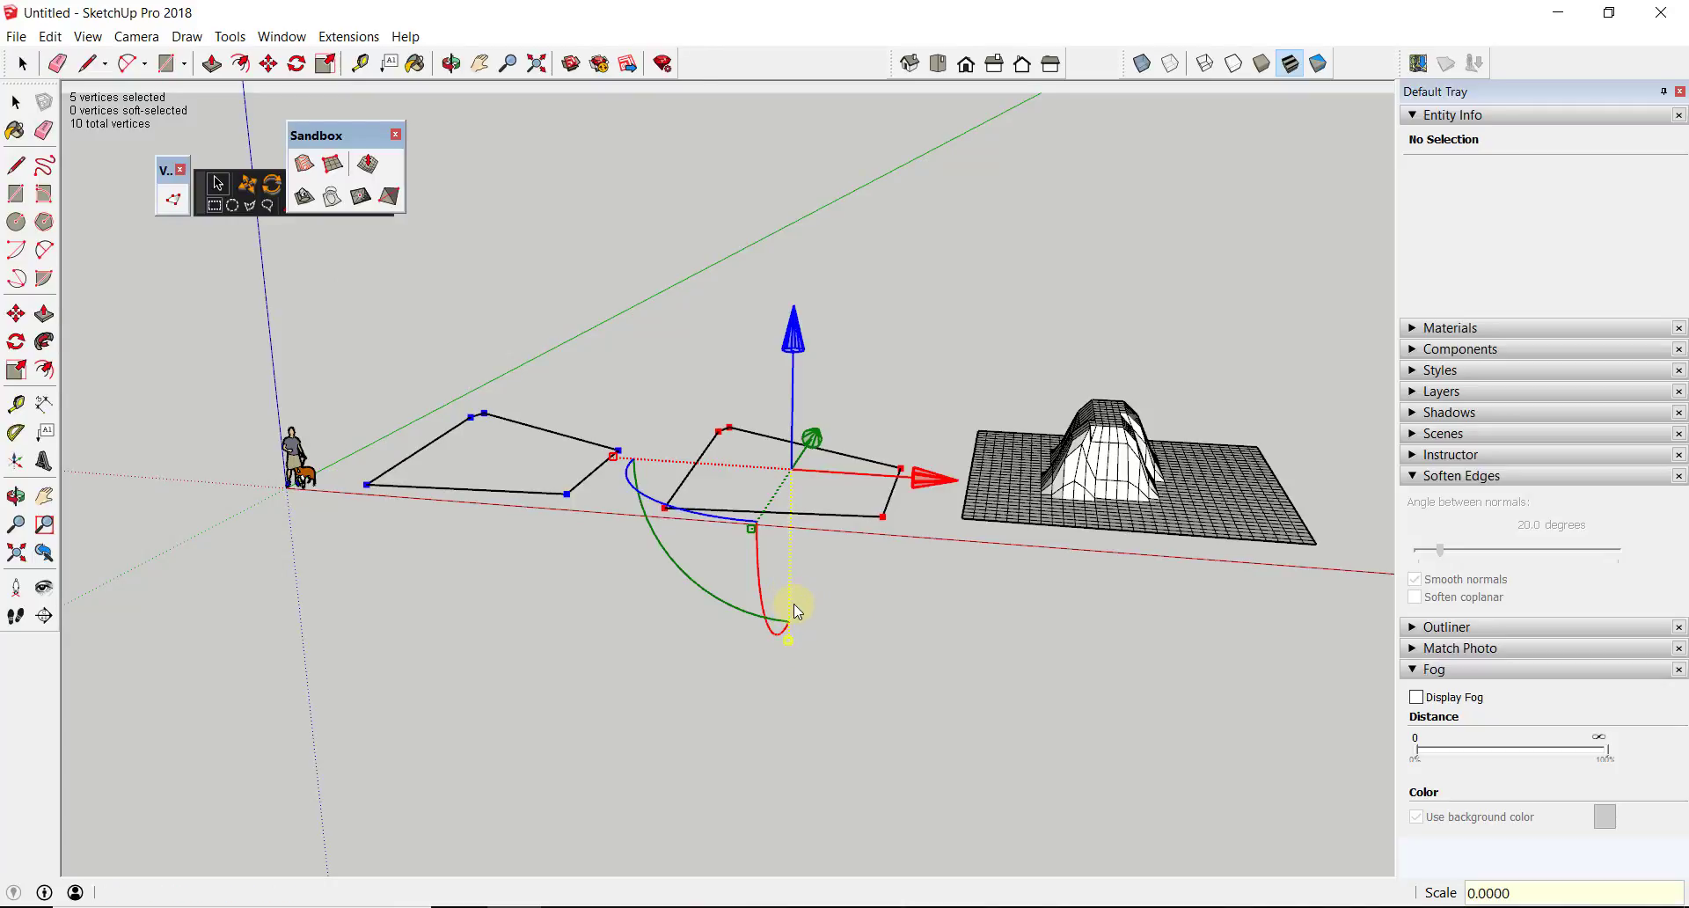
key(space)
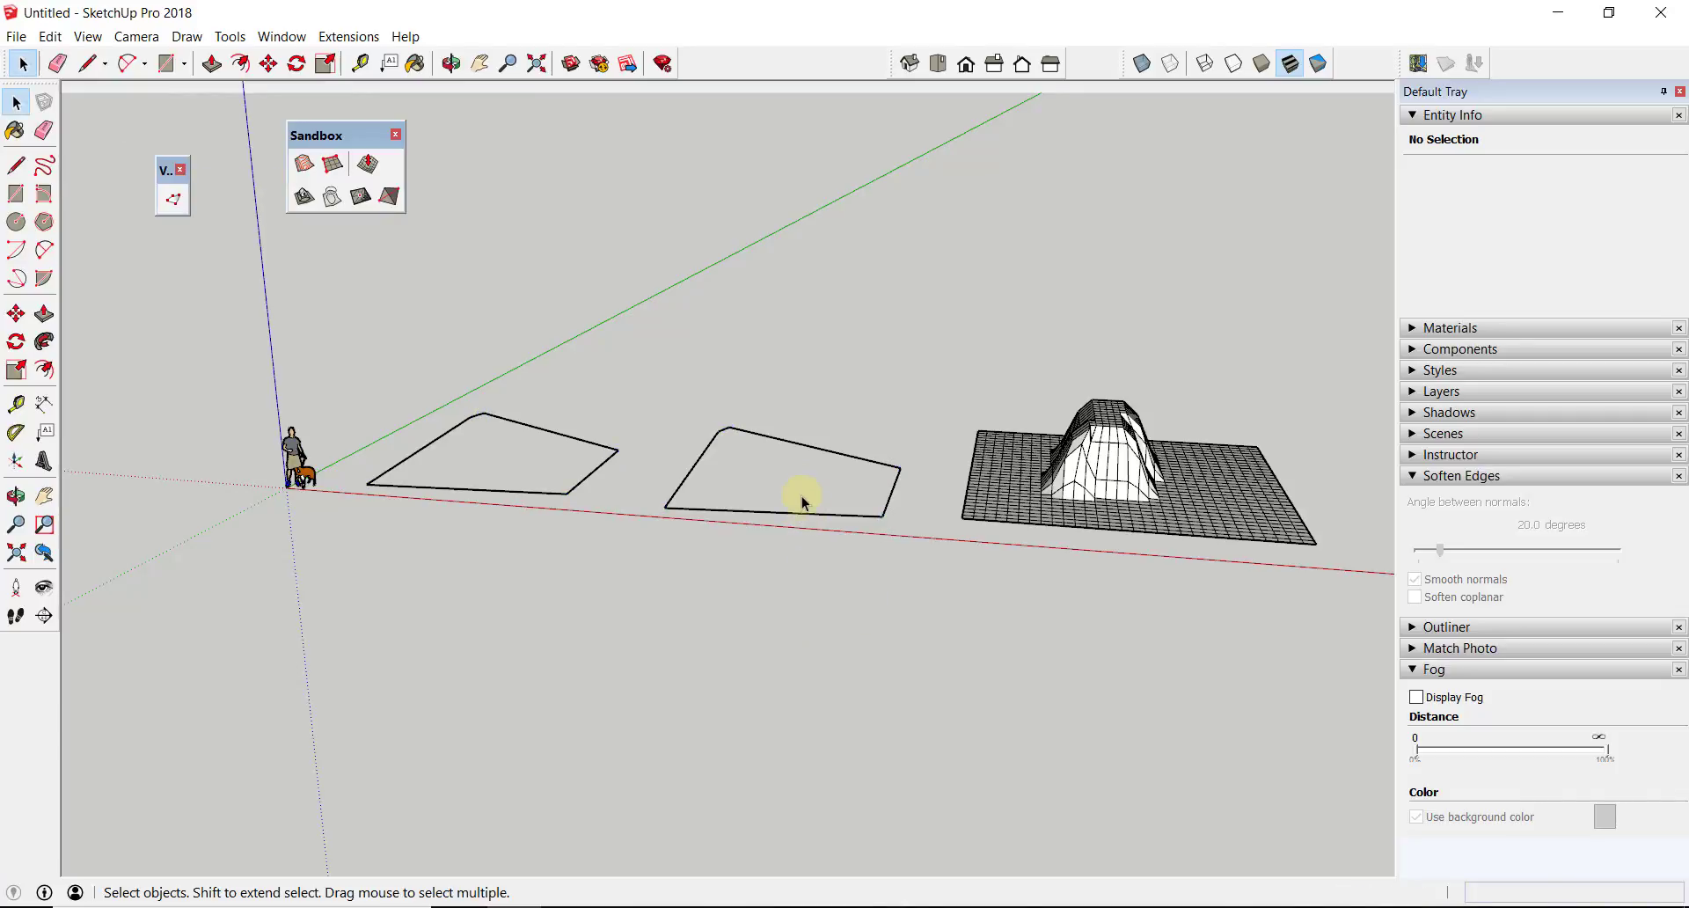
Step: Fill the second outline with a face by drawing a line from its back edge to its front edge, and erase the dividing line
key(l)
click(810, 446)
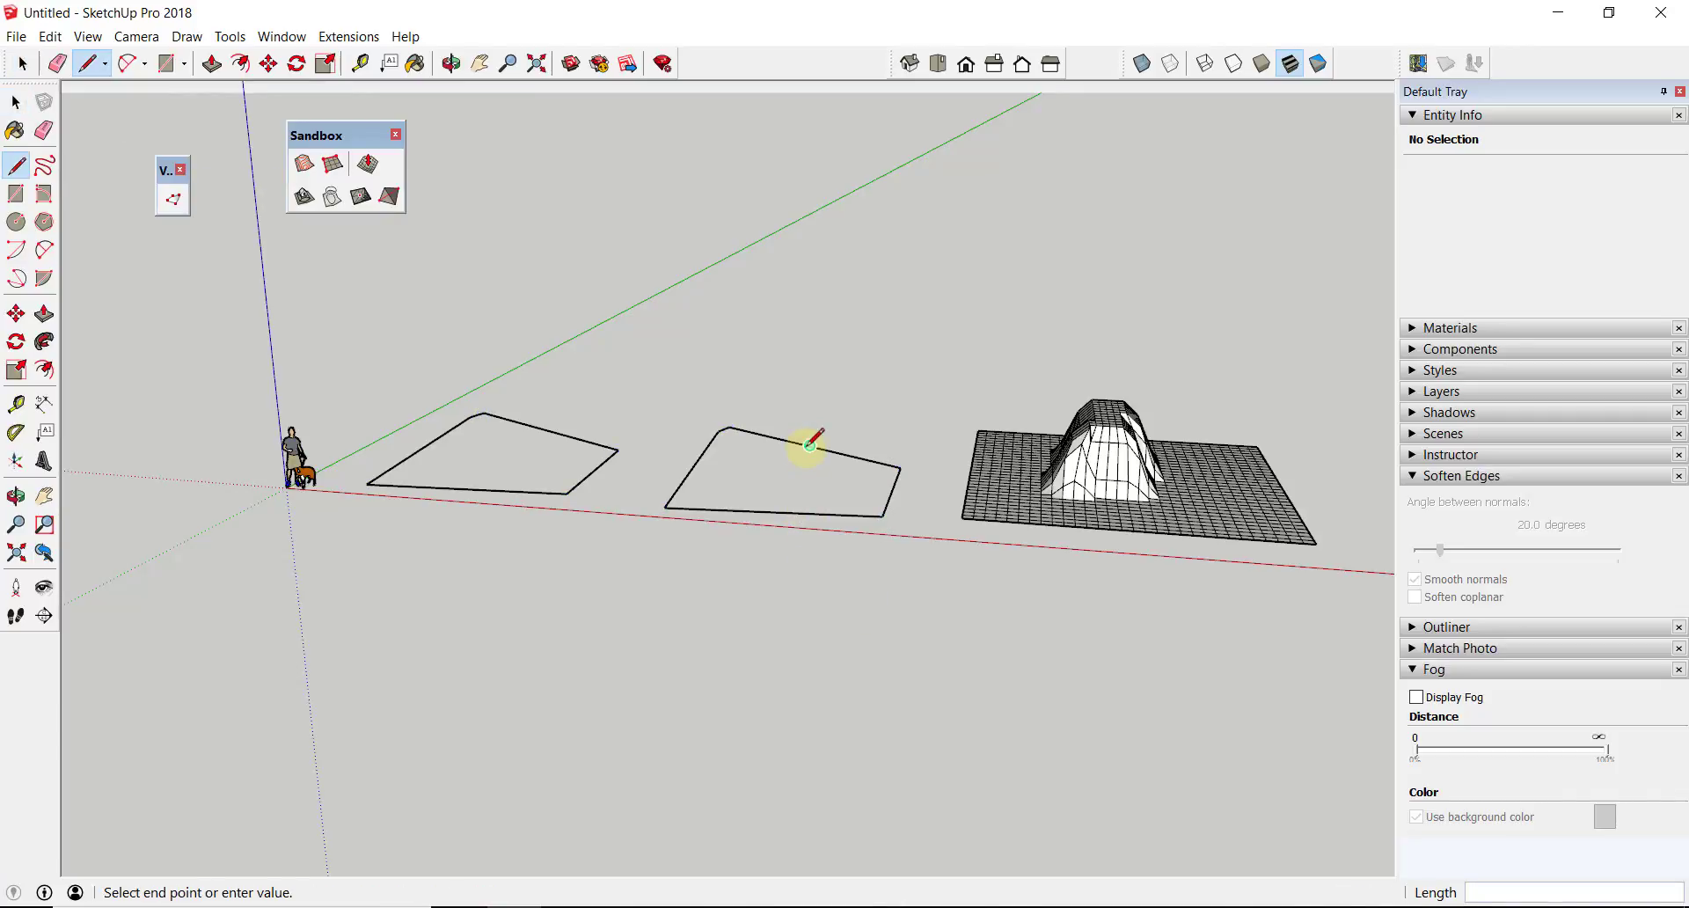
click(772, 512)
key(space)
key(e)
drag(779, 477, 805, 482)
key(space)
scroll(811, 496, down, 1)
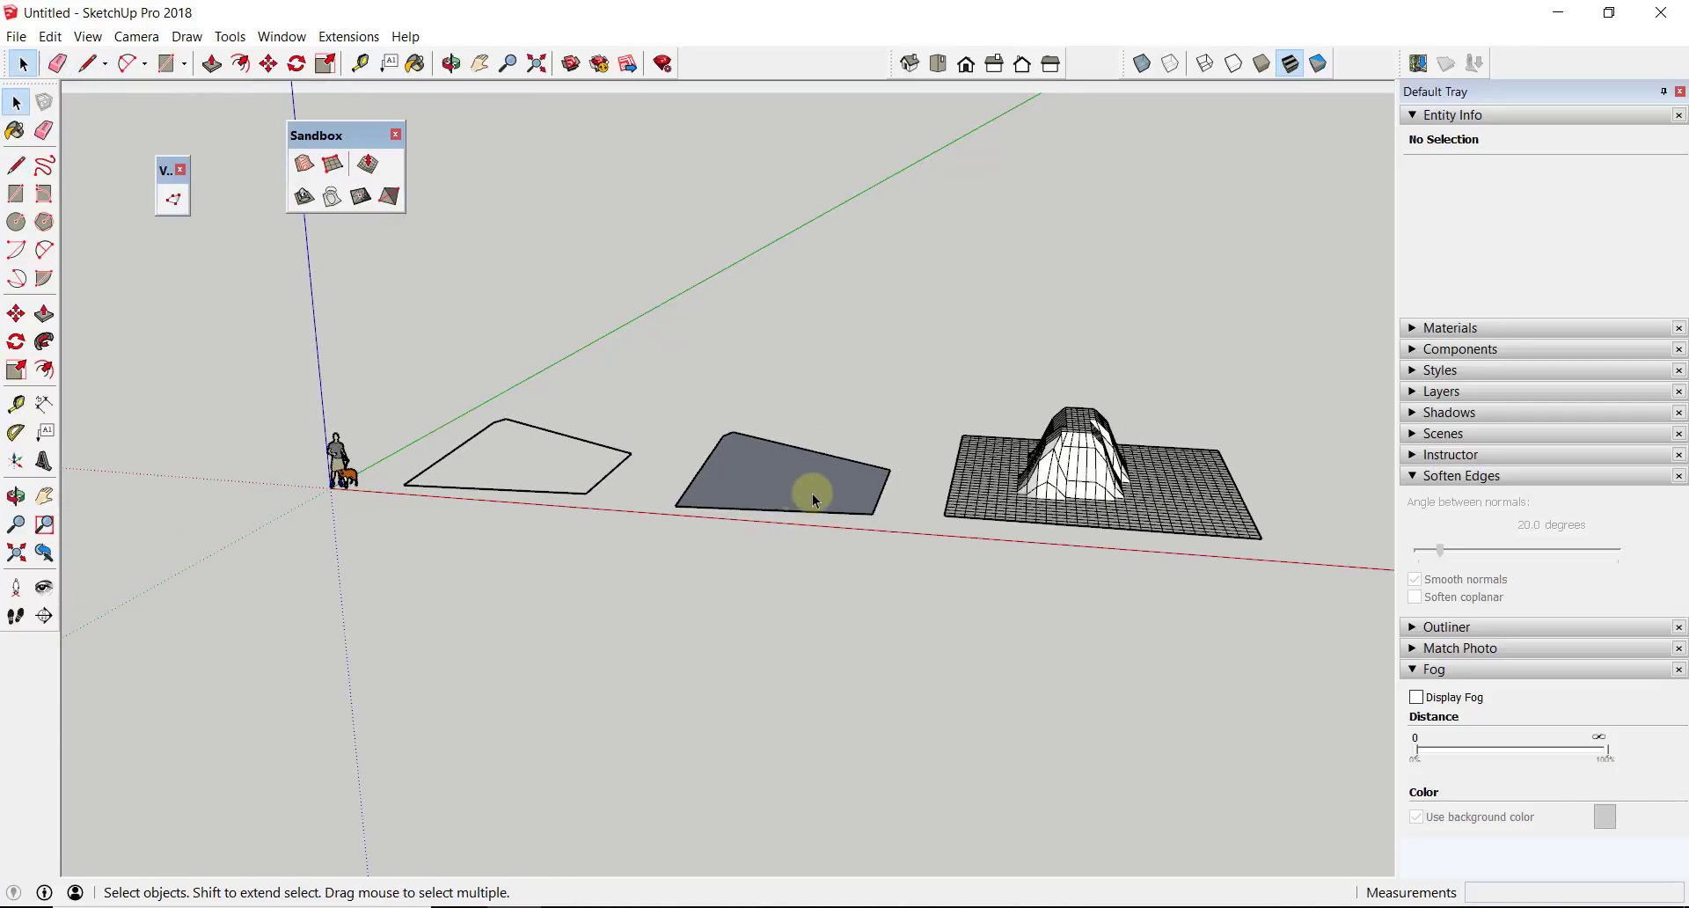
scroll(811, 496, up, 5)
mouse_move(762, 468)
shift+middle_down()
mouse_move(875, 479)
mouse_move(854, 508)
shift+middle_up()
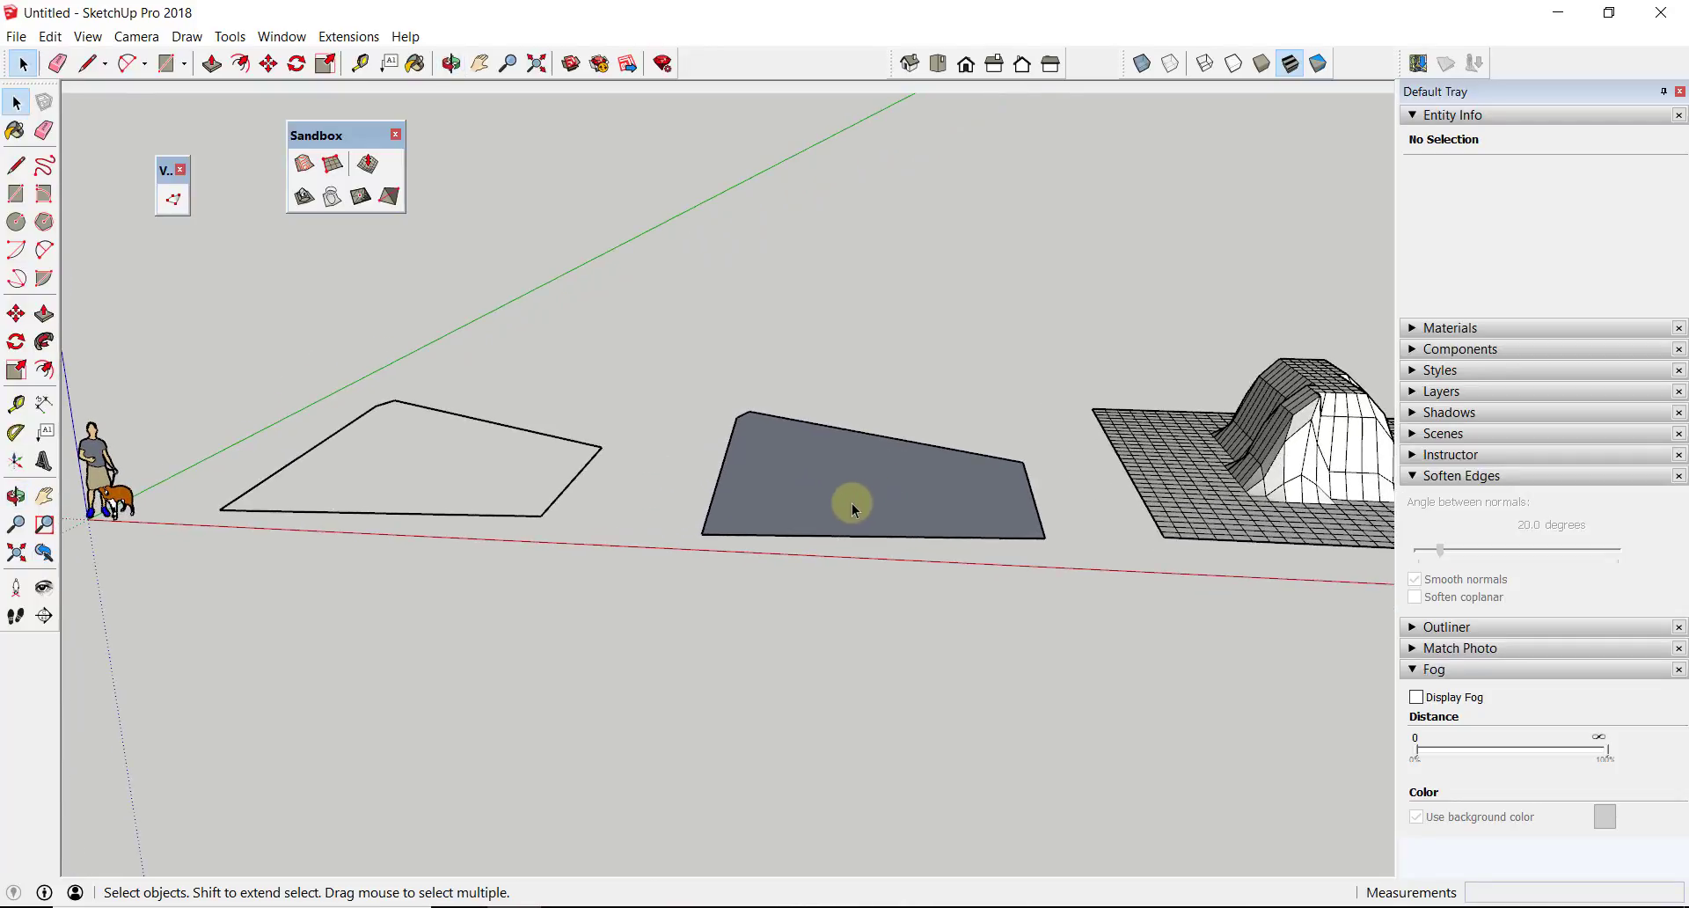